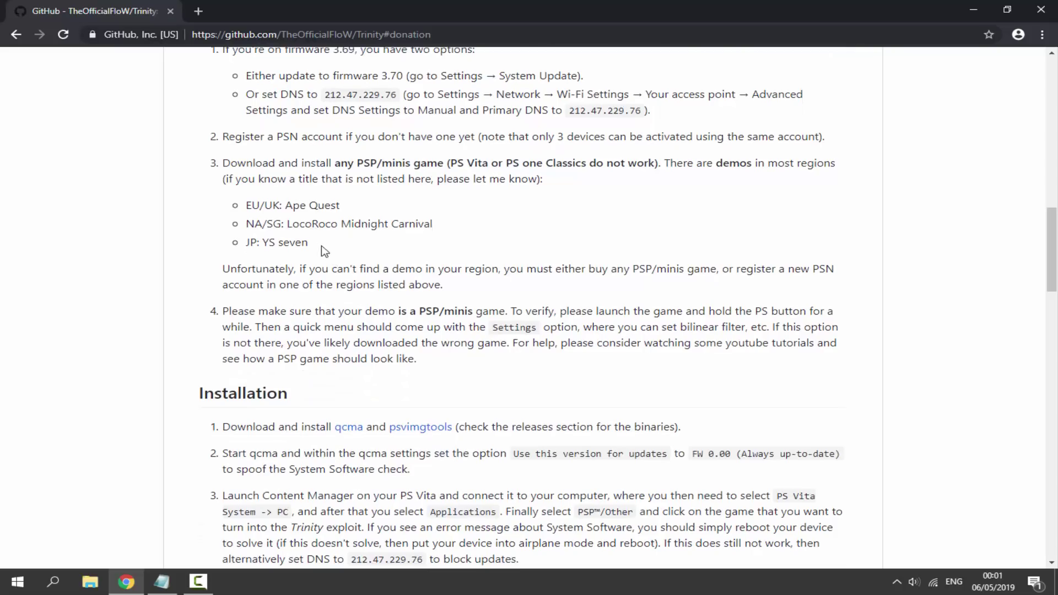
- Open the qcma and psvimgtools links from the Installation instructions in new browser tabs and switch to the Qcma page
left_click_drag(321, 247, 257, 207)
left_click(252, 206)
scroll(419, 224, "down", 5)
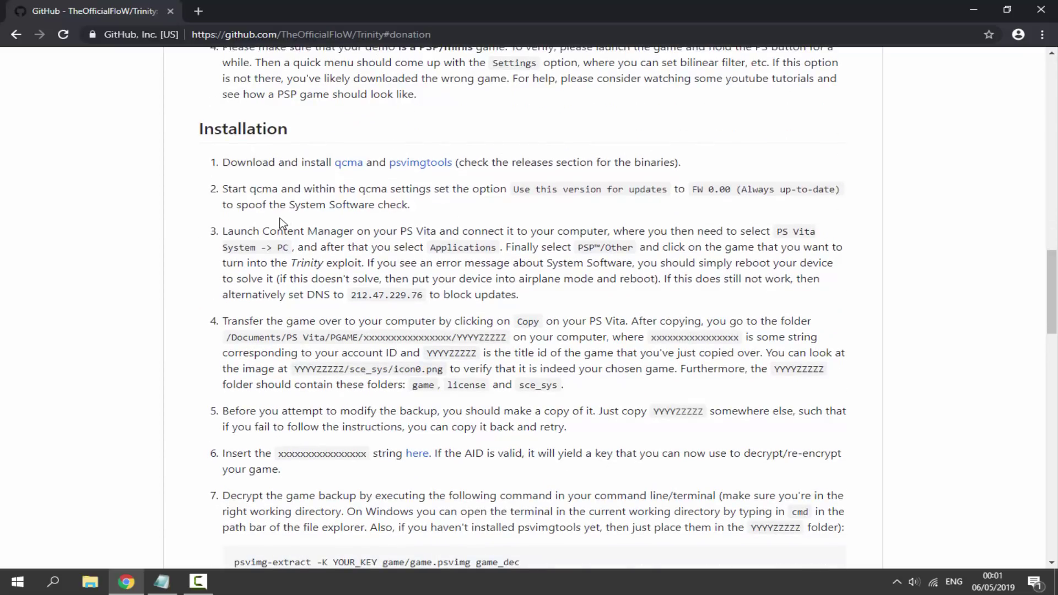
middle_click(349, 164)
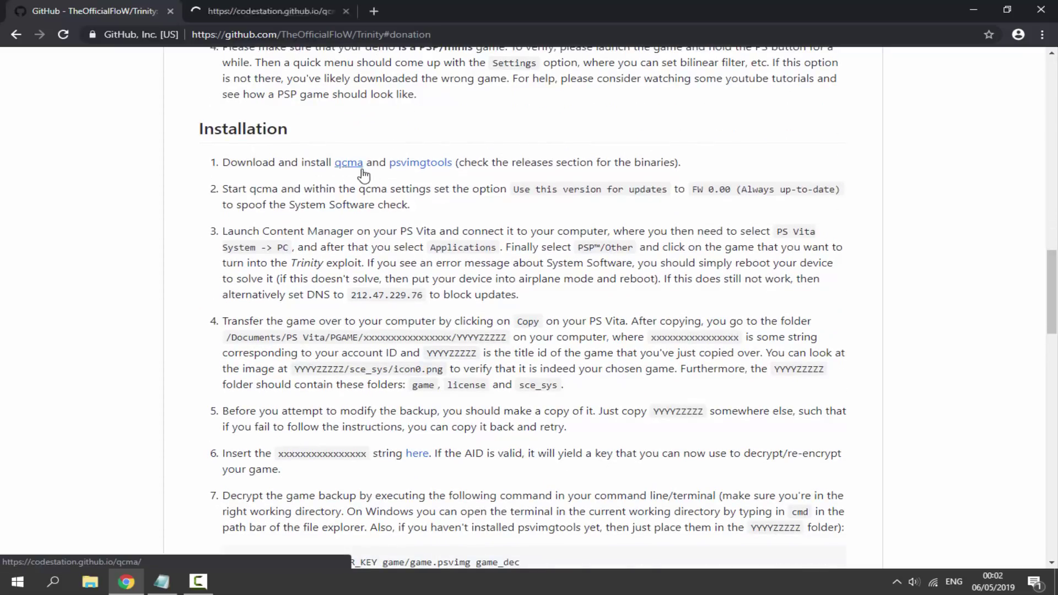
key("ctrl+Tab")
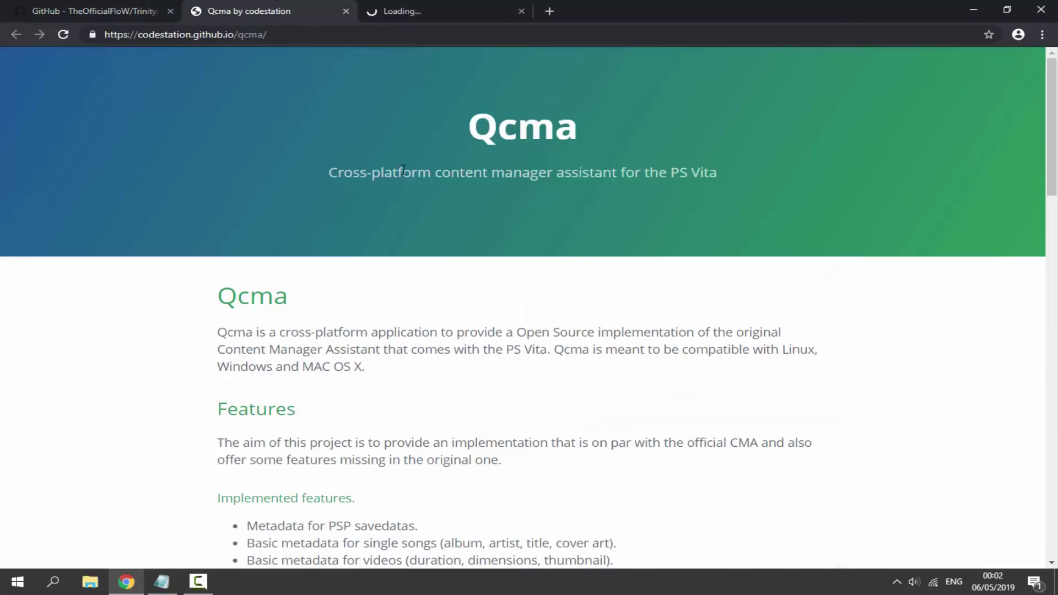
- Start downloading Qcma's Windows Installer (0.4.1) and cancel the download
scroll(409, 204, "down", 10)
scroll(410, 203, "down", 9)
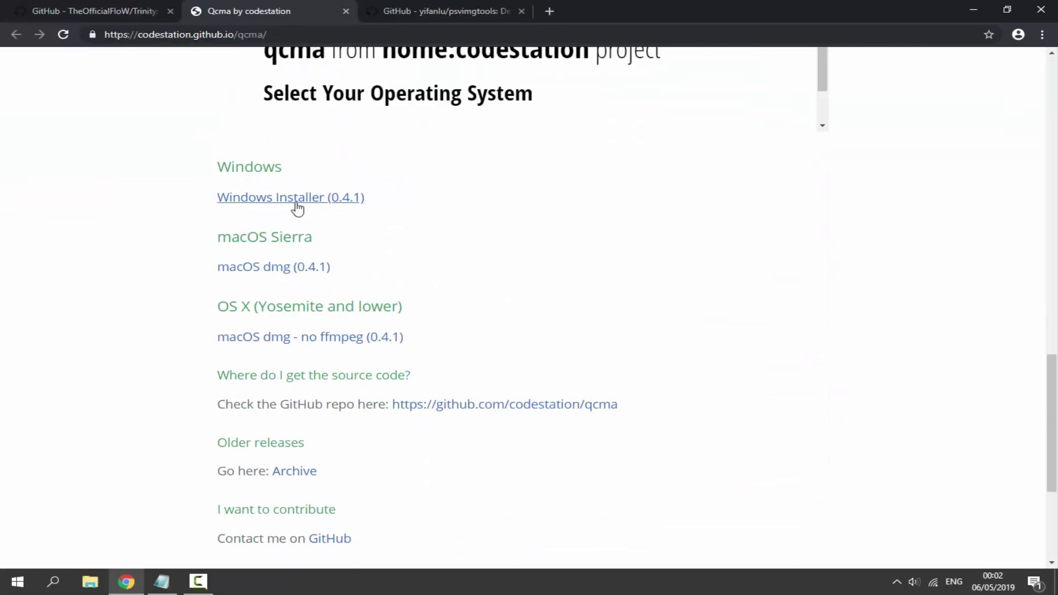
left_click(276, 202)
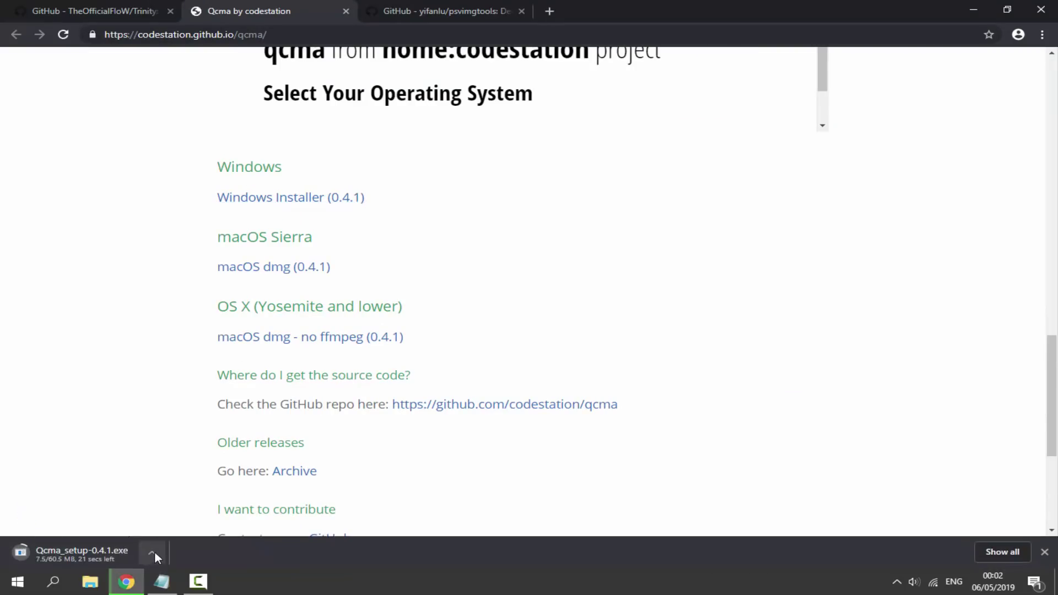
left_click(152, 552)
left_click(164, 530)
- Open the releases page of the psvimgtools repository and find the v0.1 assets
left_click(462, 7)
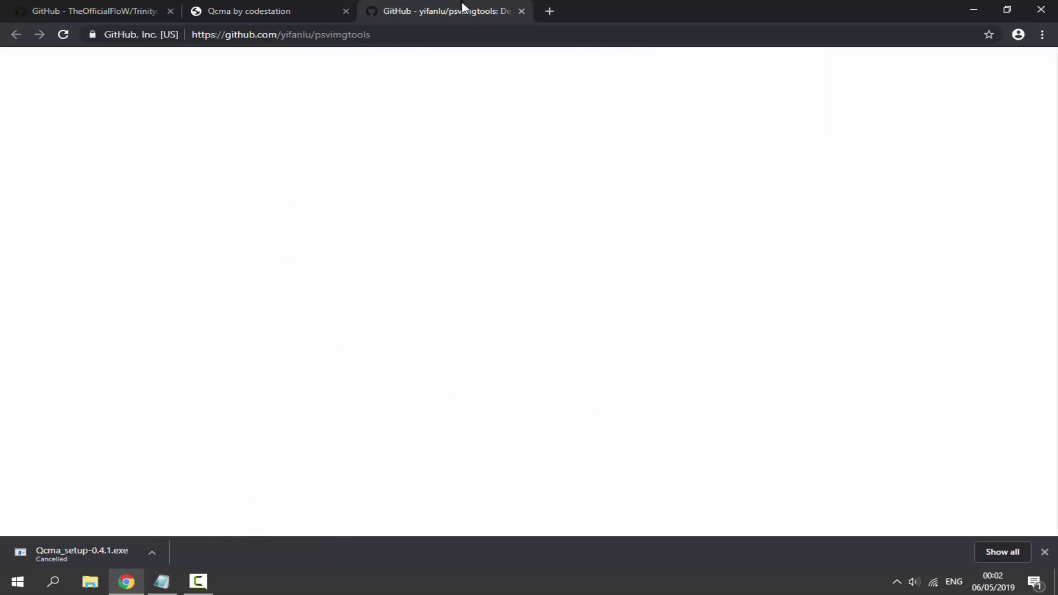
scroll(470, 230, "down", 1)
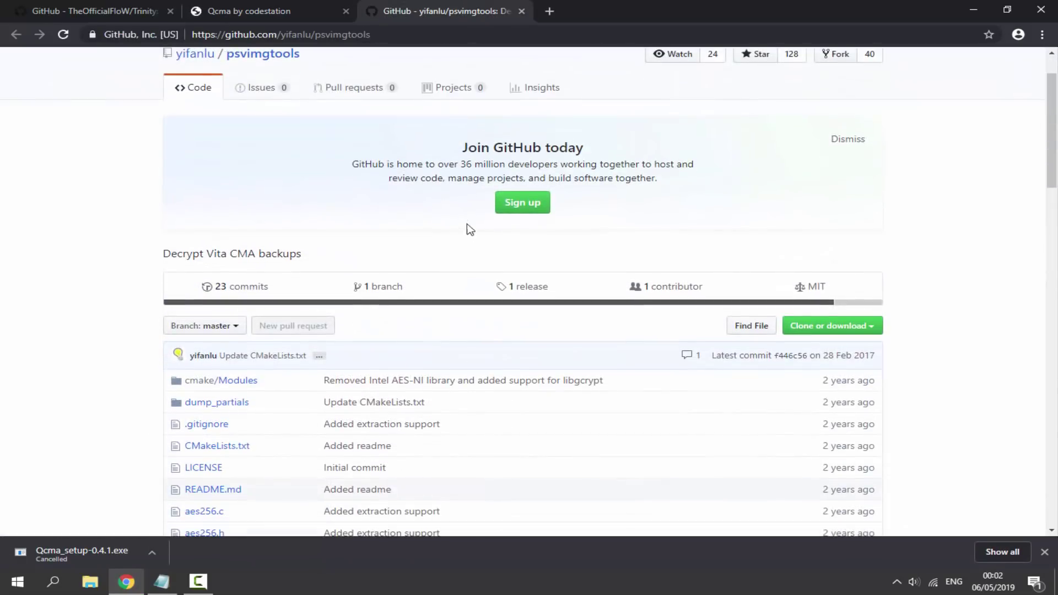
scroll(473, 232, "down", 1)
left_click(520, 226)
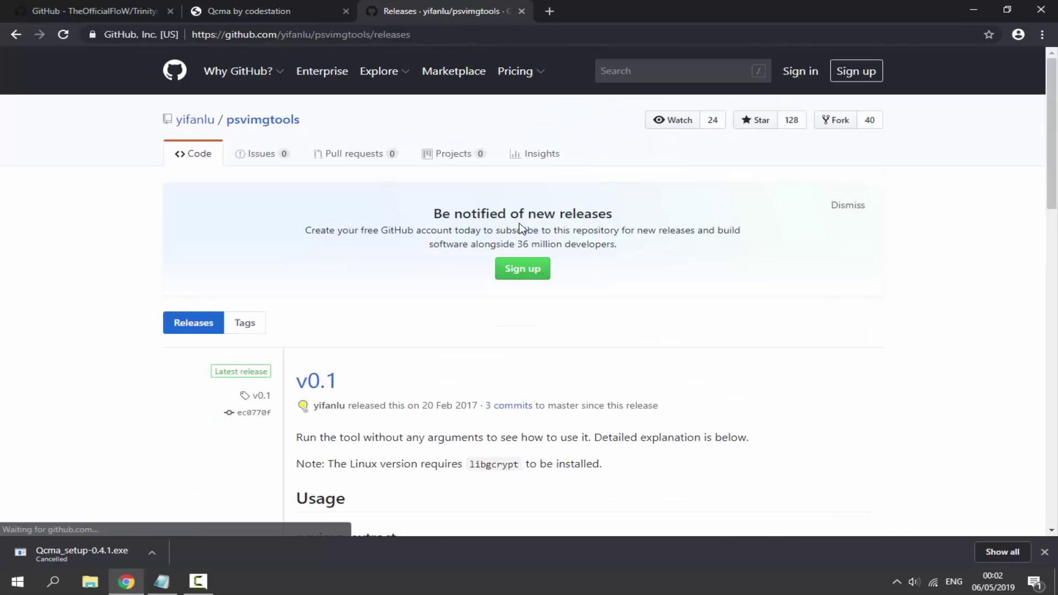
scroll(520, 226, "down", 12)
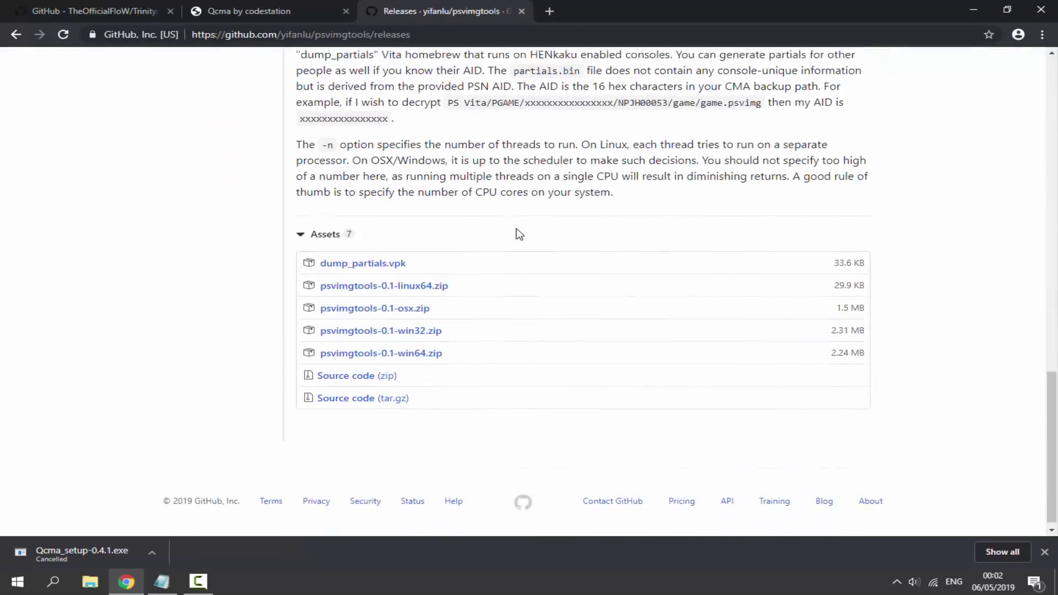
scroll(518, 235, "down", 1)
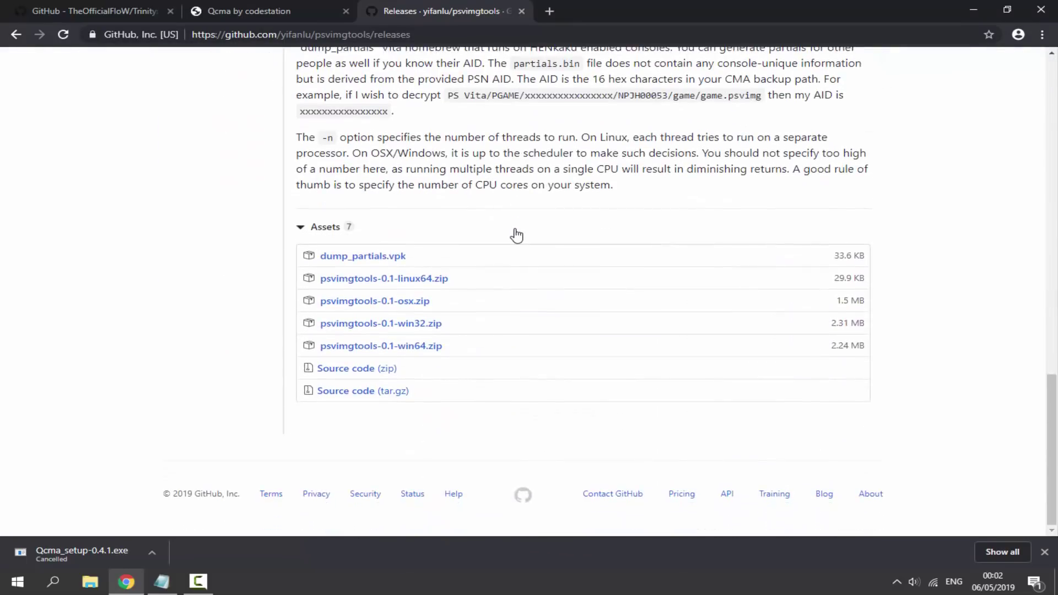
- Start downloading psvimgtools-0.1-win64.zip, cancel the download and dismiss the list of downloads
left_click(398, 348)
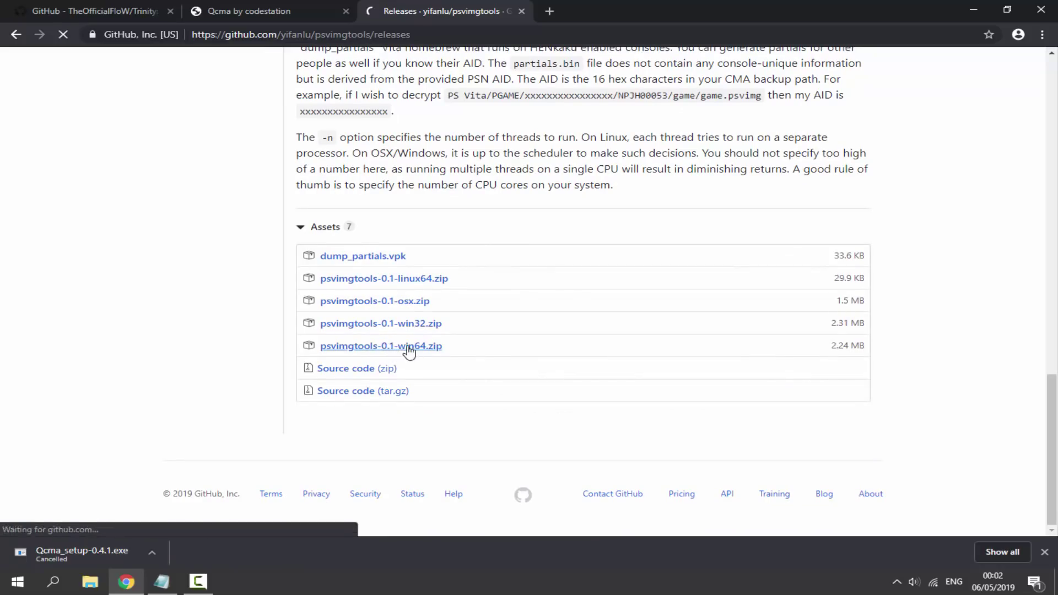
left_click(152, 552)
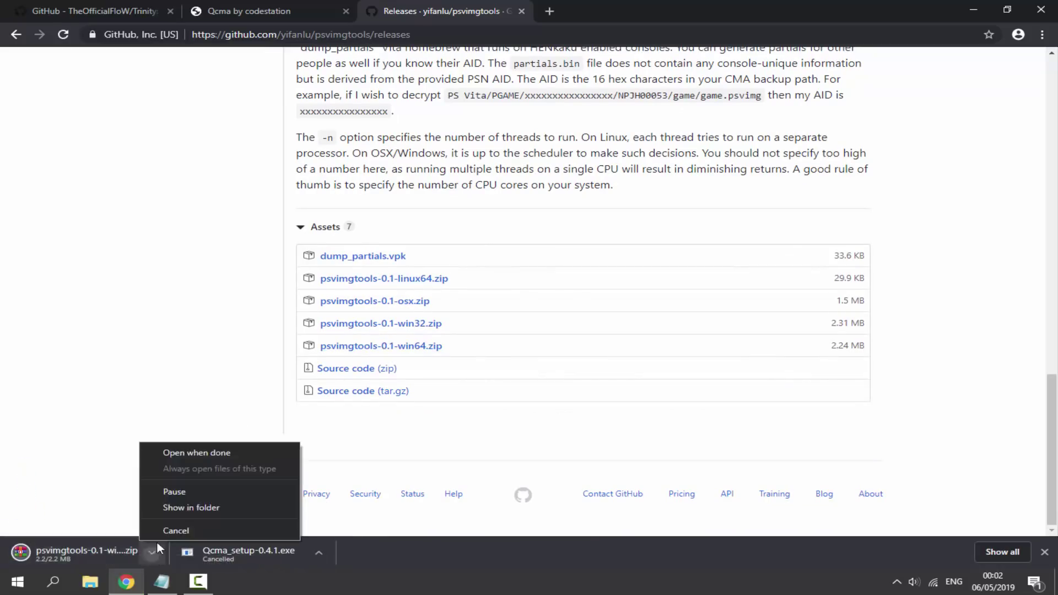
left_click(156, 528)
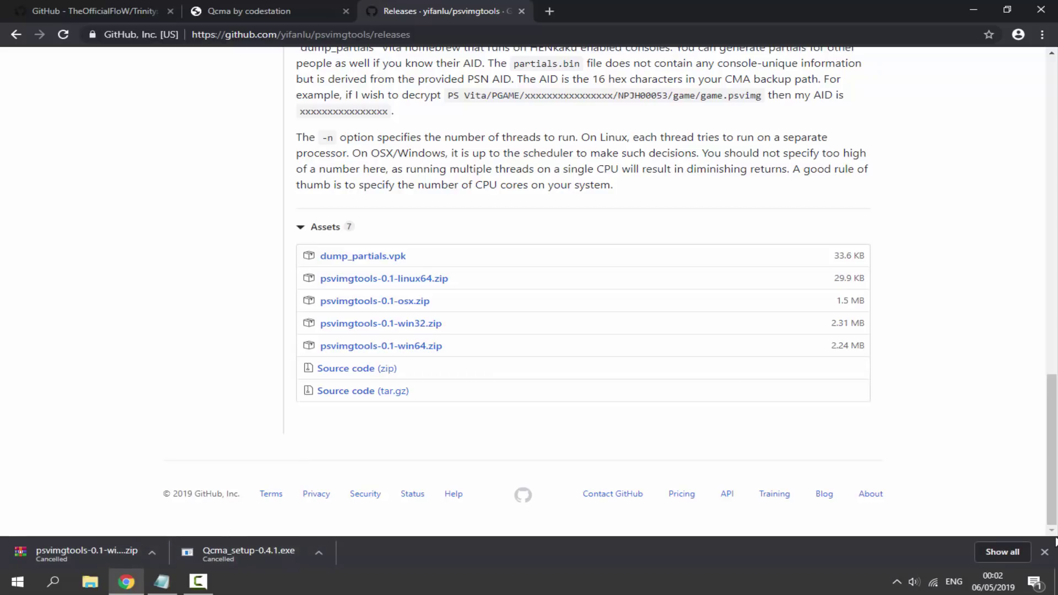
left_click(1043, 554)
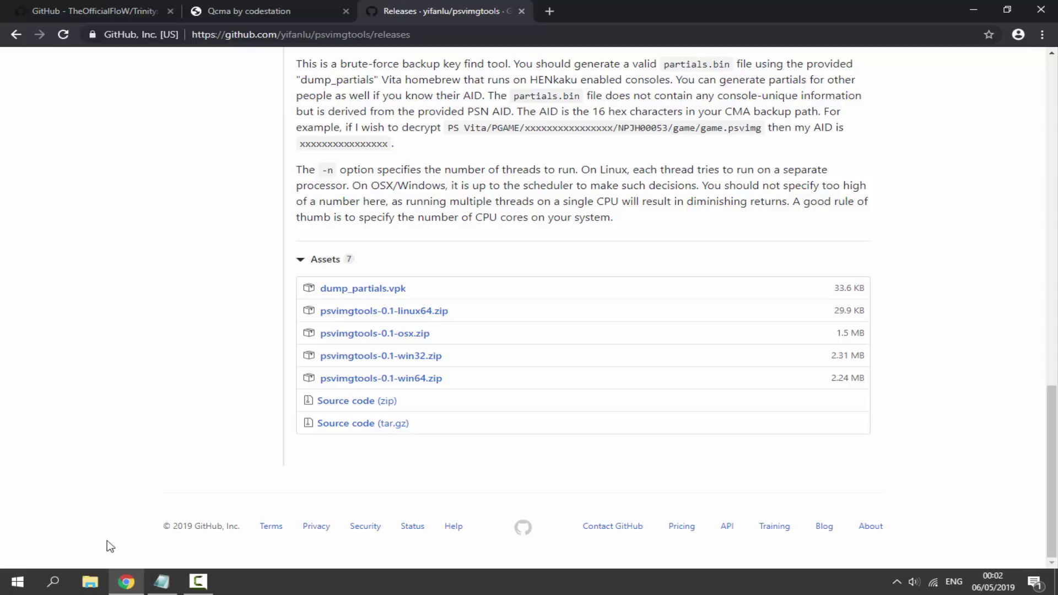
- Run Qcma_setup-0.4.1.exe from the PS VITA 12 folder with English as the installer language, and cancel the setup
left_click(89, 582)
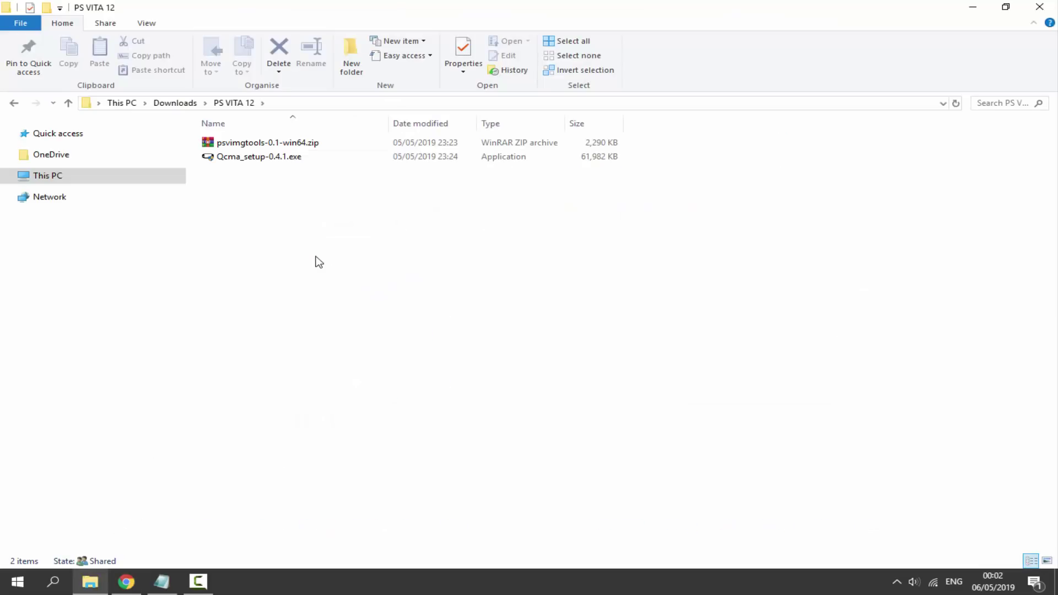
left_click(281, 160)
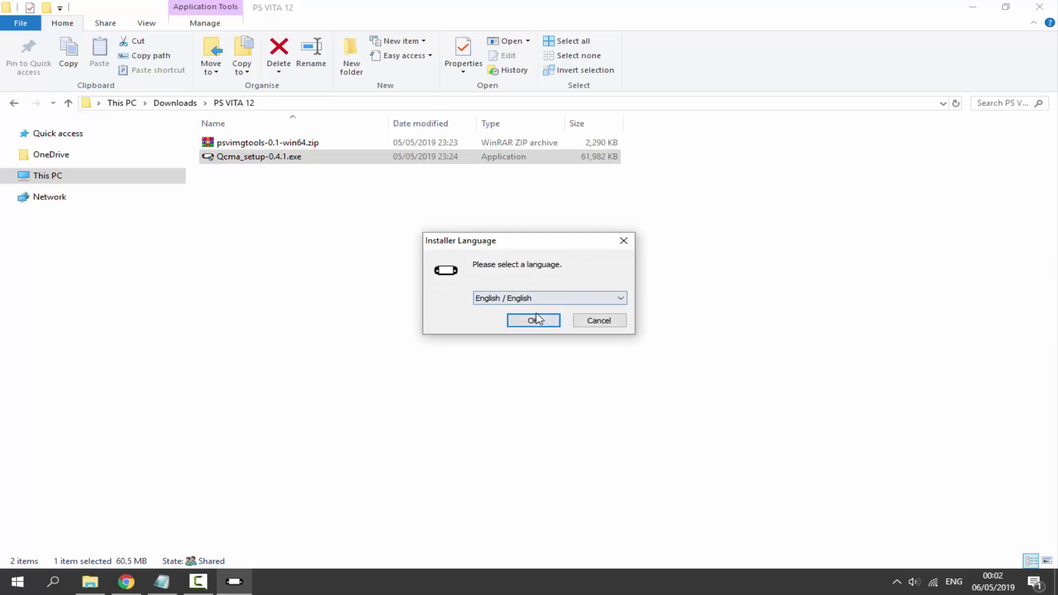
left_click(535, 320)
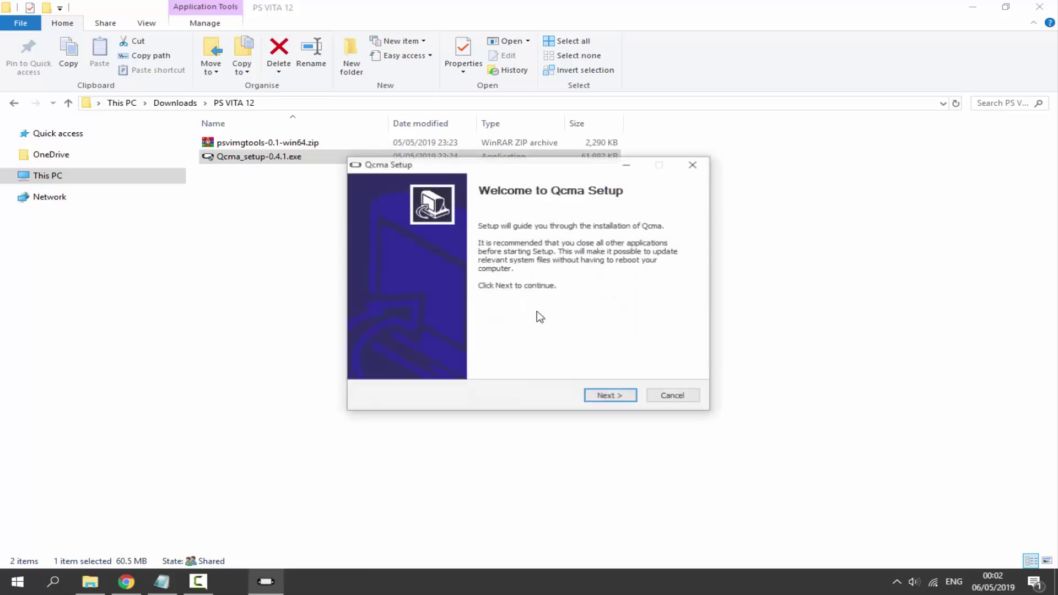
left_click(673, 398)
left_click(559, 333)
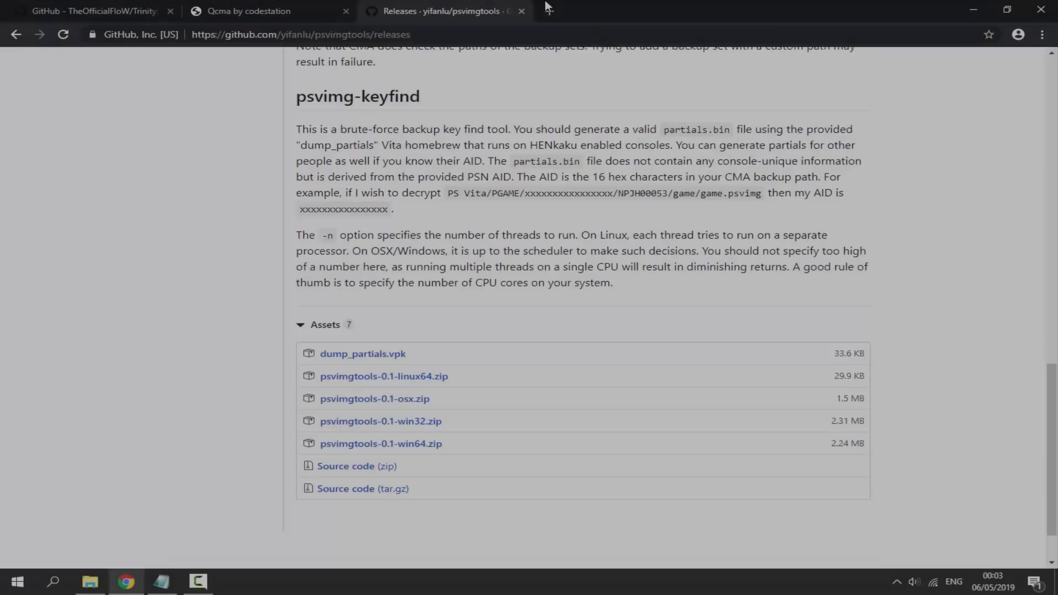
- Close the psvimgtools and Qcma pages and review the FW 0.00 (Always up-to-date) instruction in the Trinity installation guide
left_click(484, 14)
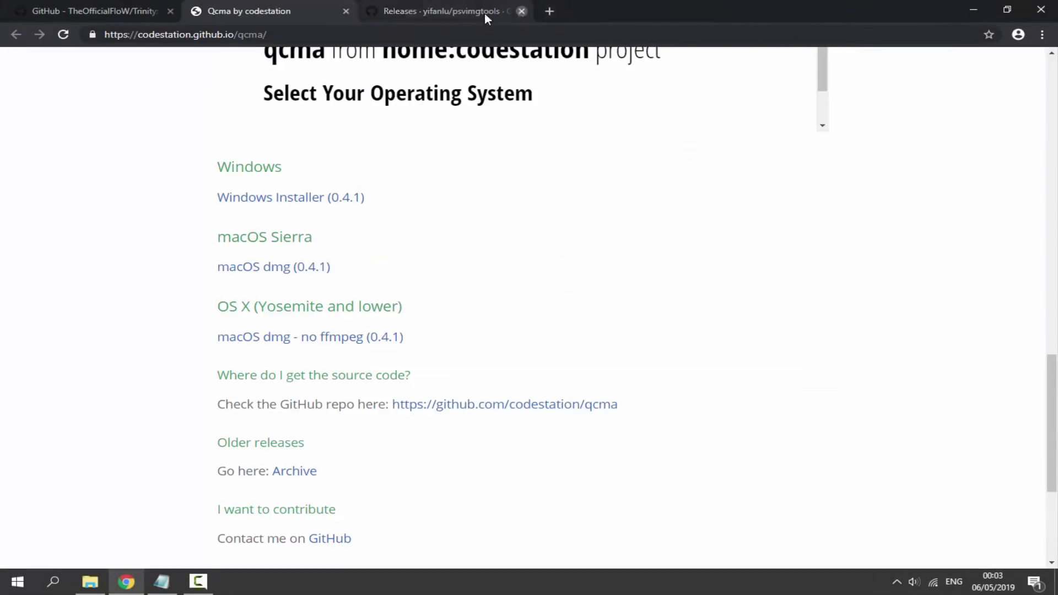
left_click(348, 11)
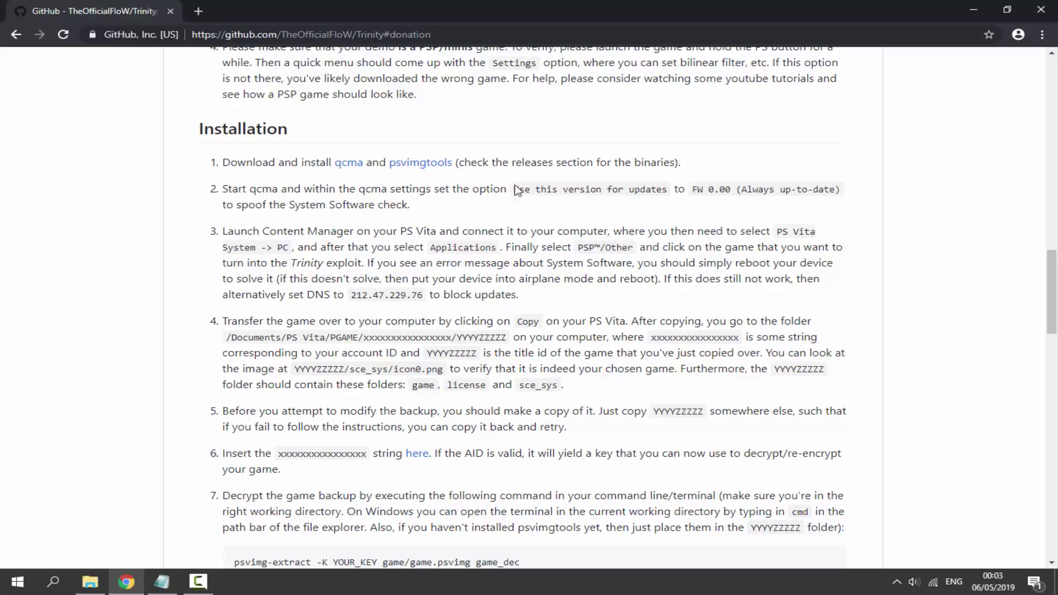
left_click_drag(721, 189, 419, 207)
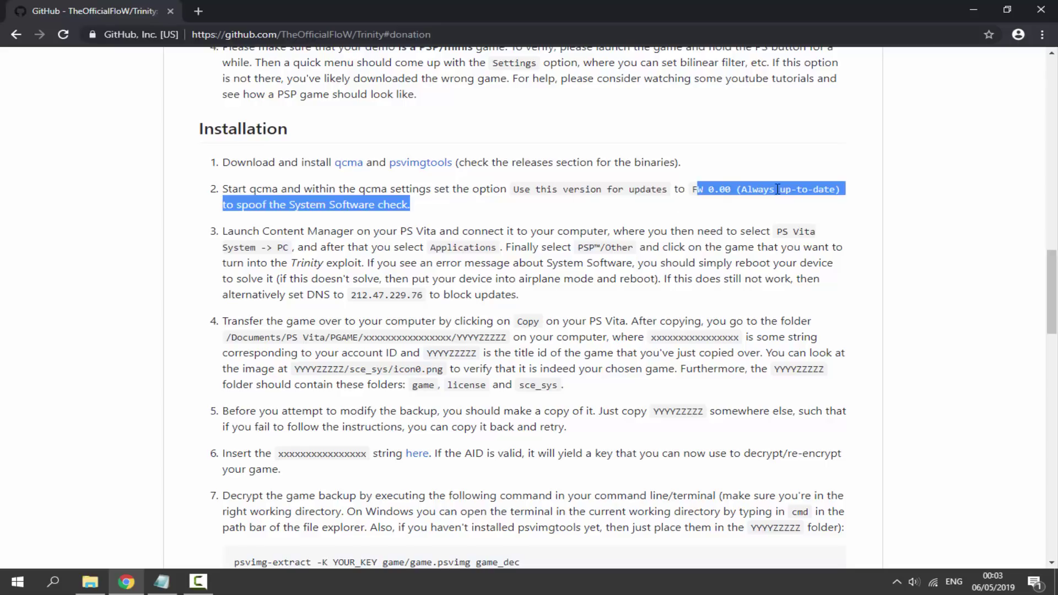
left_click(484, 184)
- Search for and launch the Qcma desktop app, and exit its duplicate background instance
left_click(53, 581)
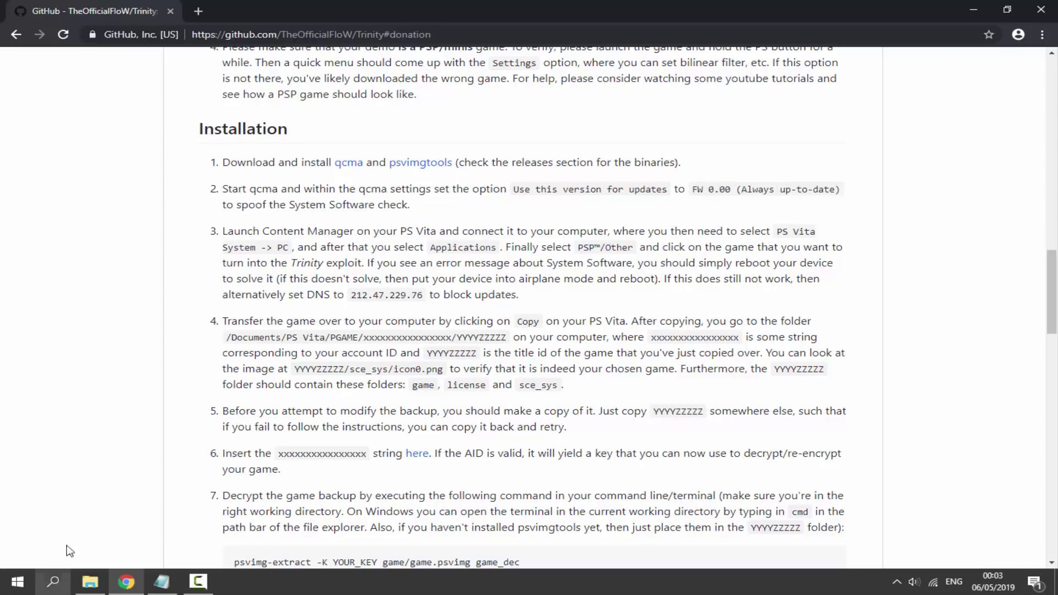
type("qcma")
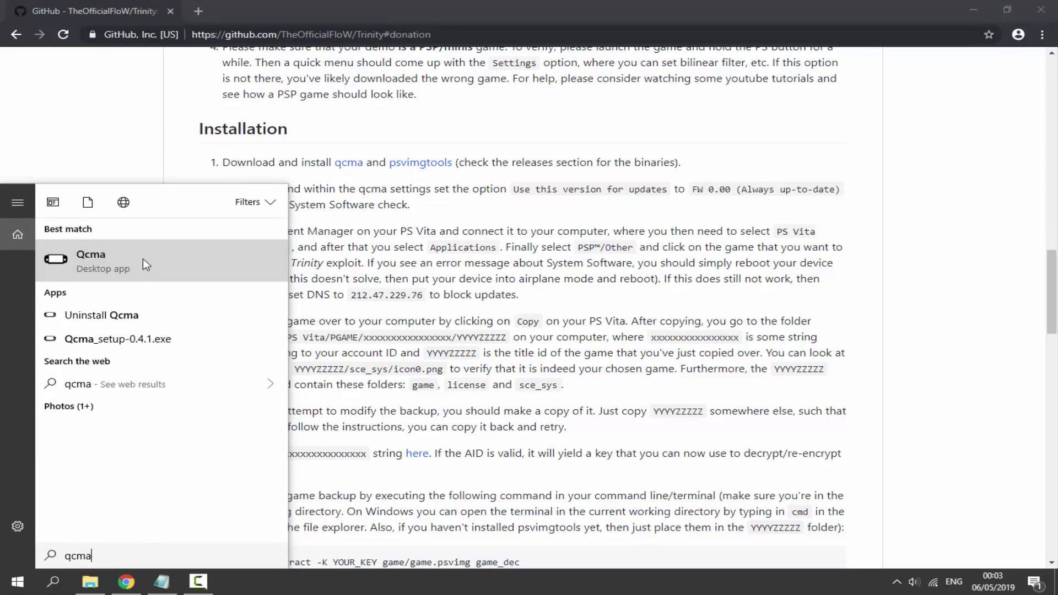
left_click(120, 257)
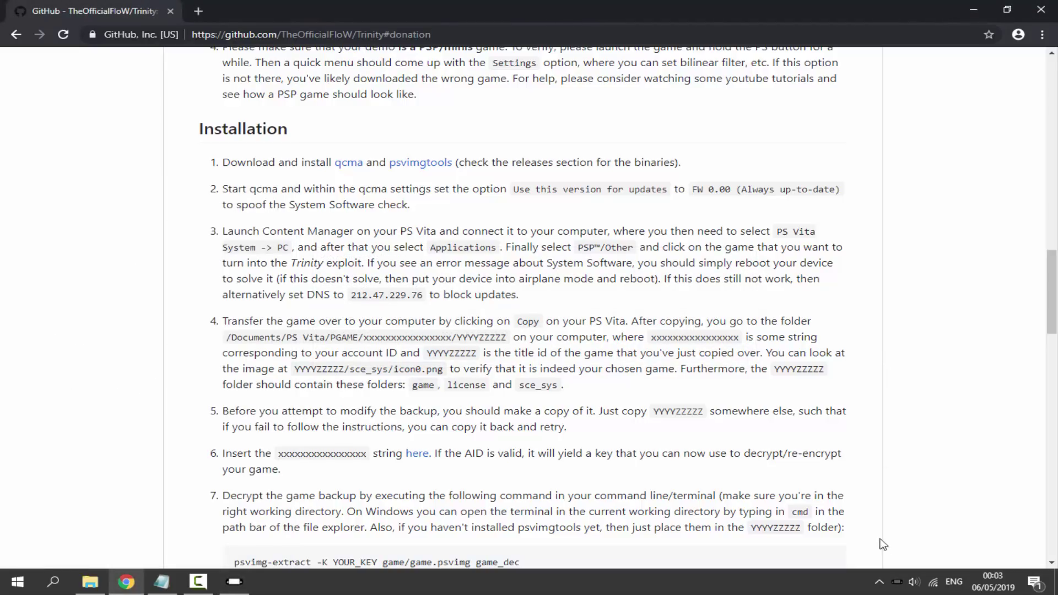
left_click(880, 583)
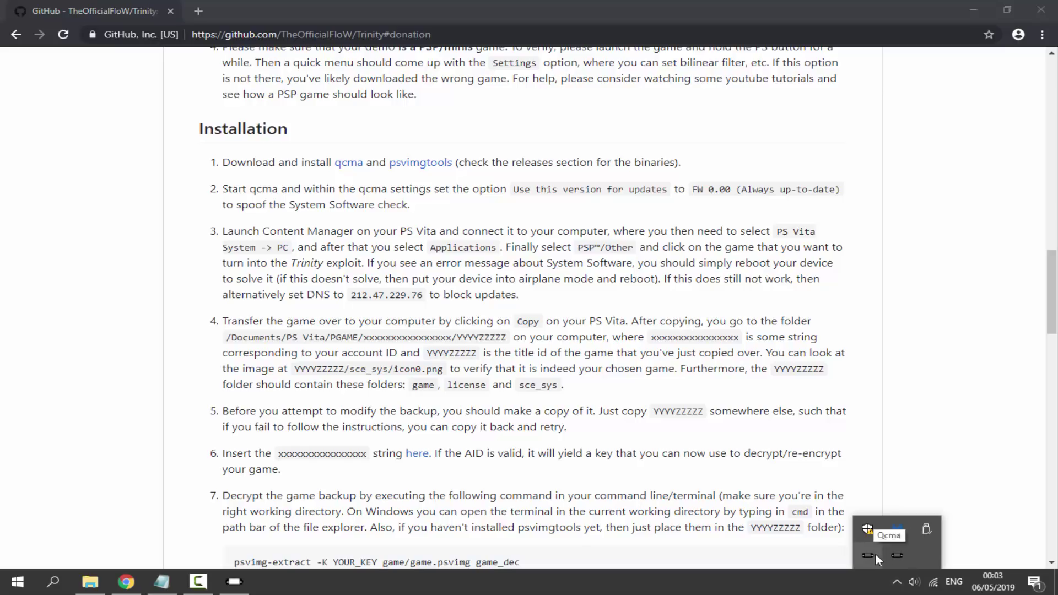
right_click(892, 556)
left_click(904, 548)
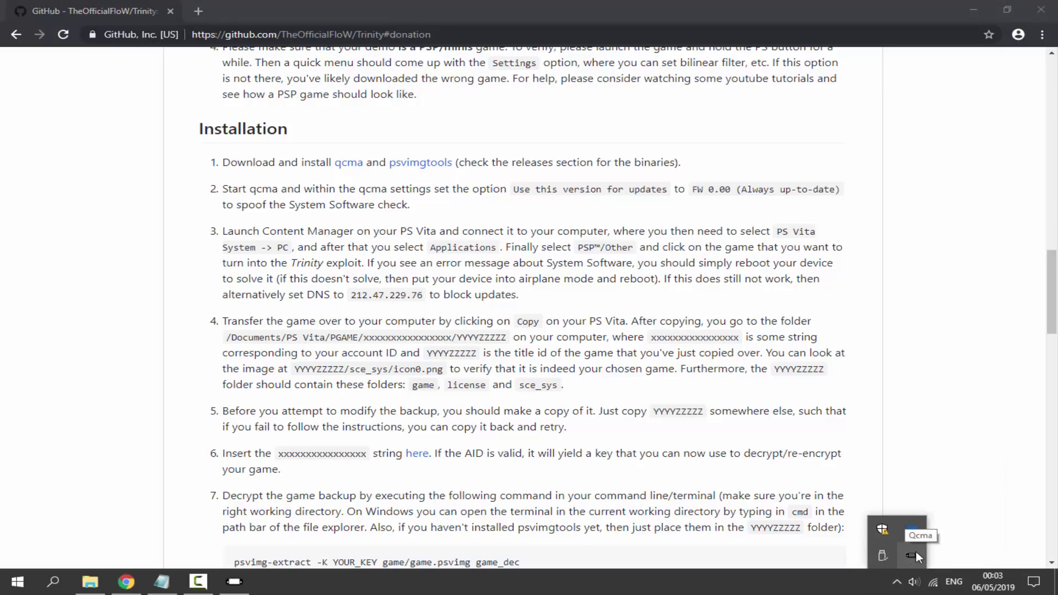
- In Qcma's advanced settings, set the version used for updates to FW 0.00 (Always up-to-date) and save the settings
right_click(916, 554)
left_click(893, 456)
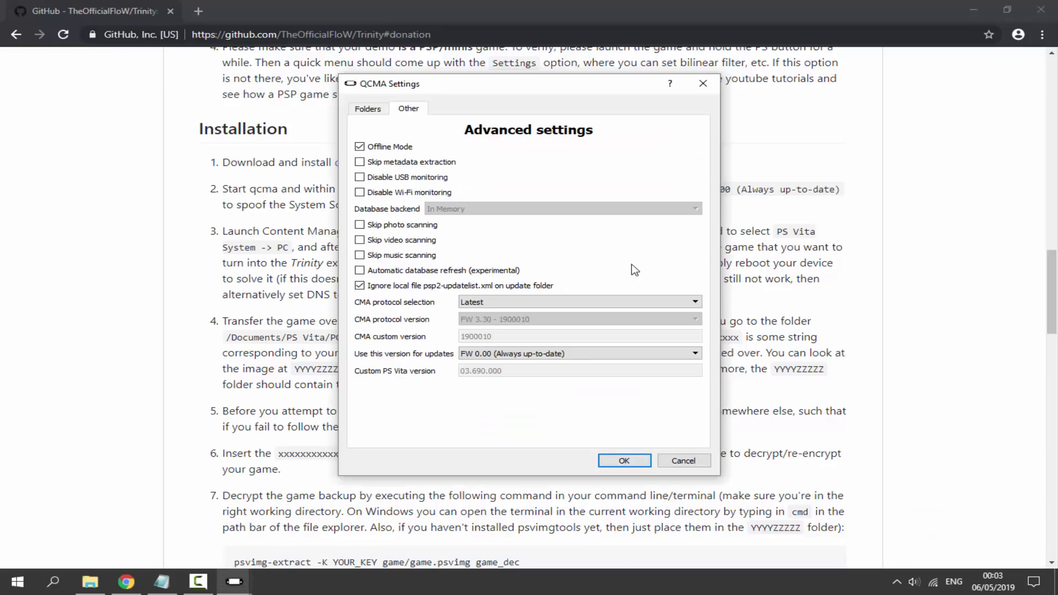
left_click(370, 110)
left_click(406, 108)
left_click(489, 354)
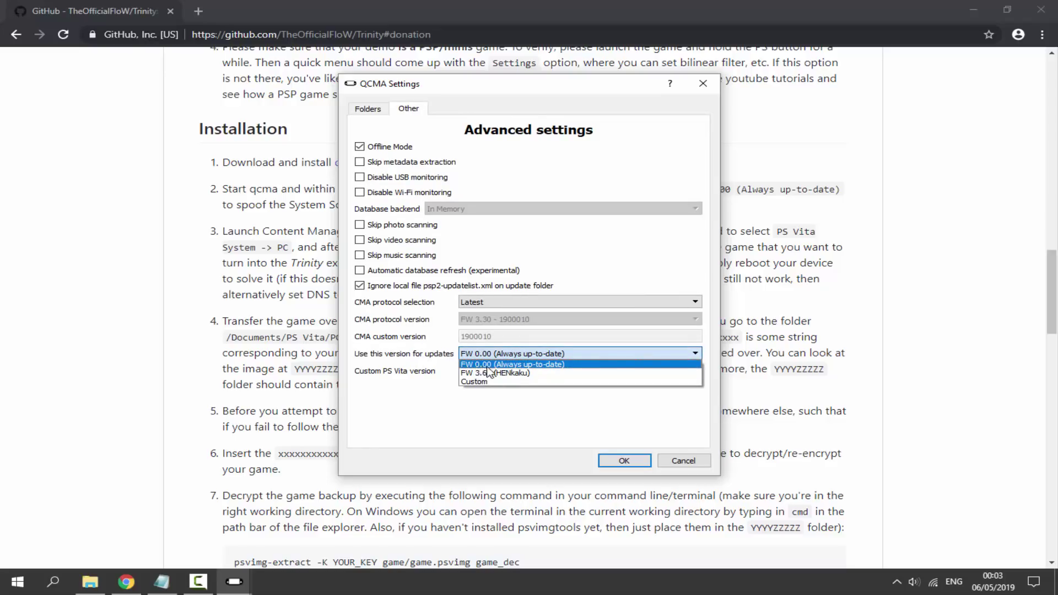
left_click(488, 368)
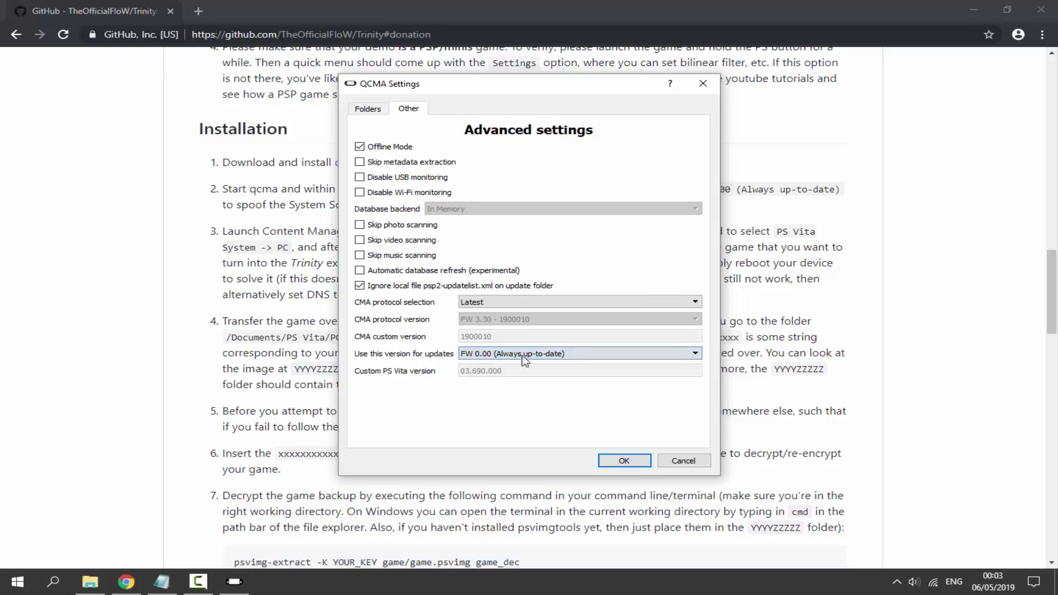
left_click(618, 463)
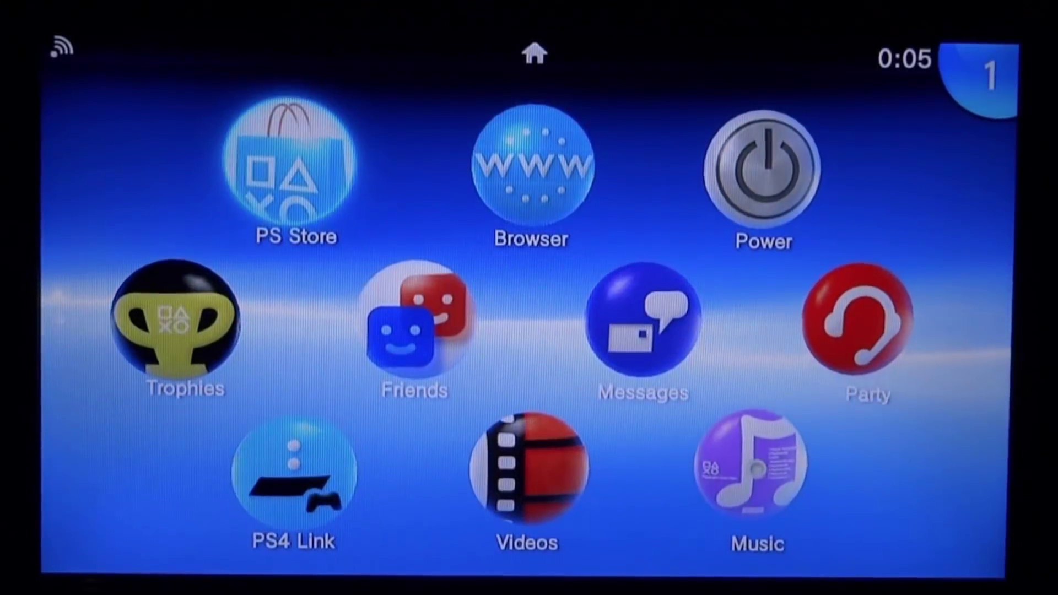
scroll(529, 308, "down", 5)
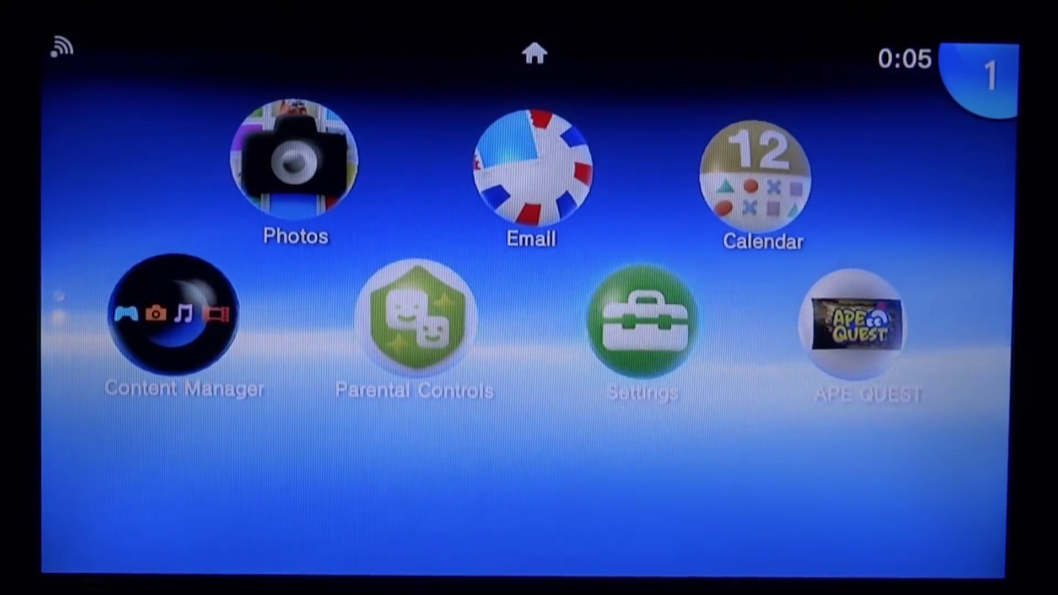
scroll(529, 308, "right", 5)
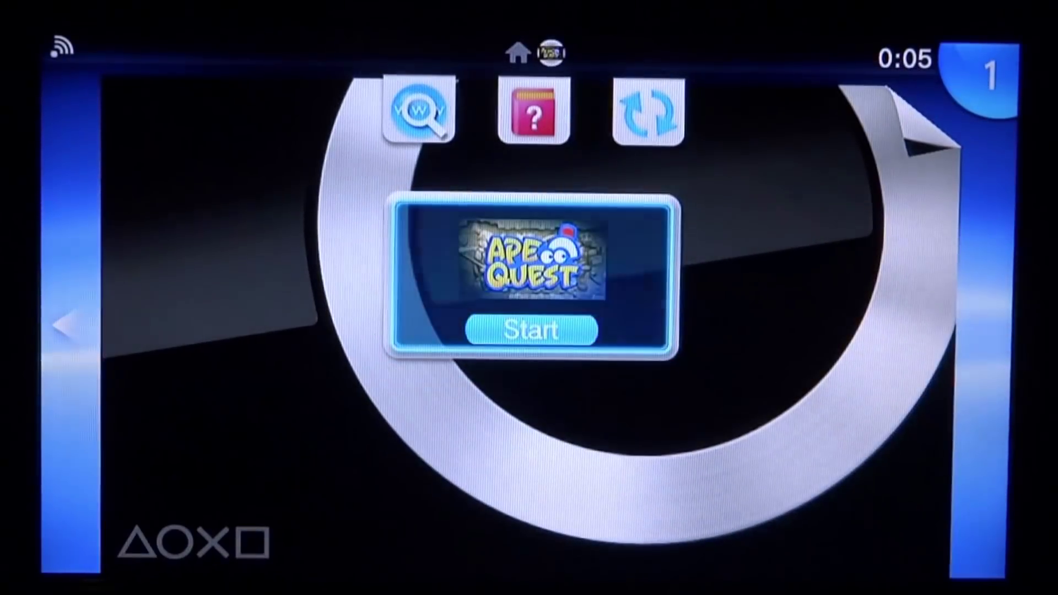
left_click_drag(959, 93, 771, 287)
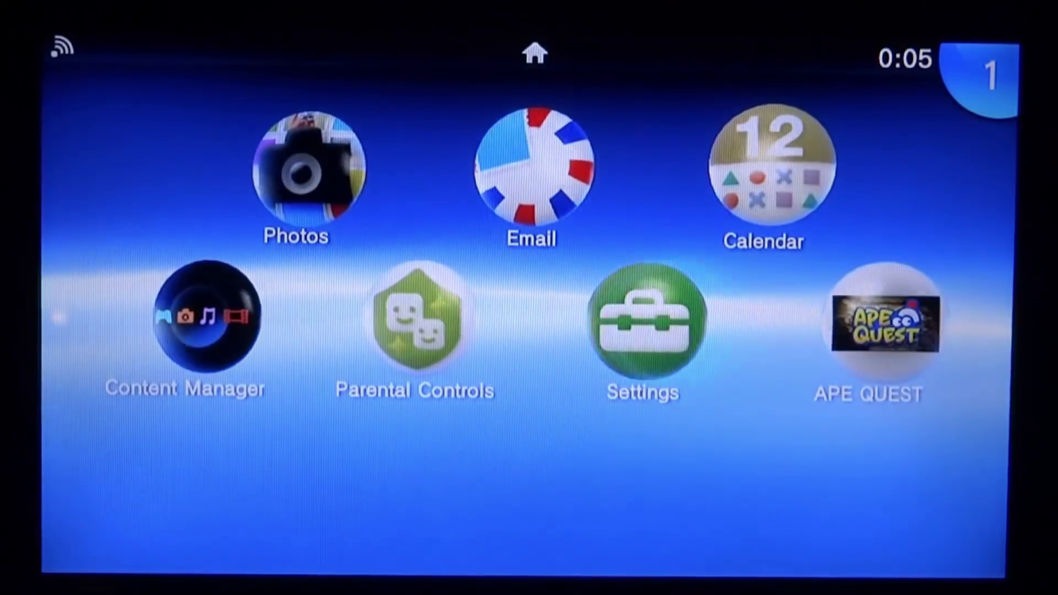
left_click(205, 313)
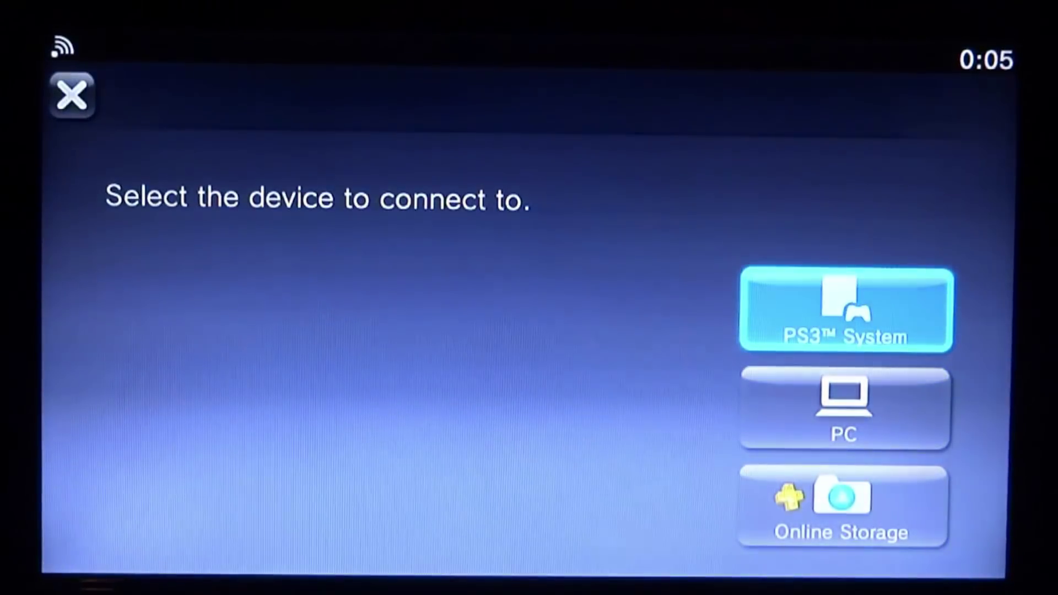
left_click(845, 408)
key("Return")
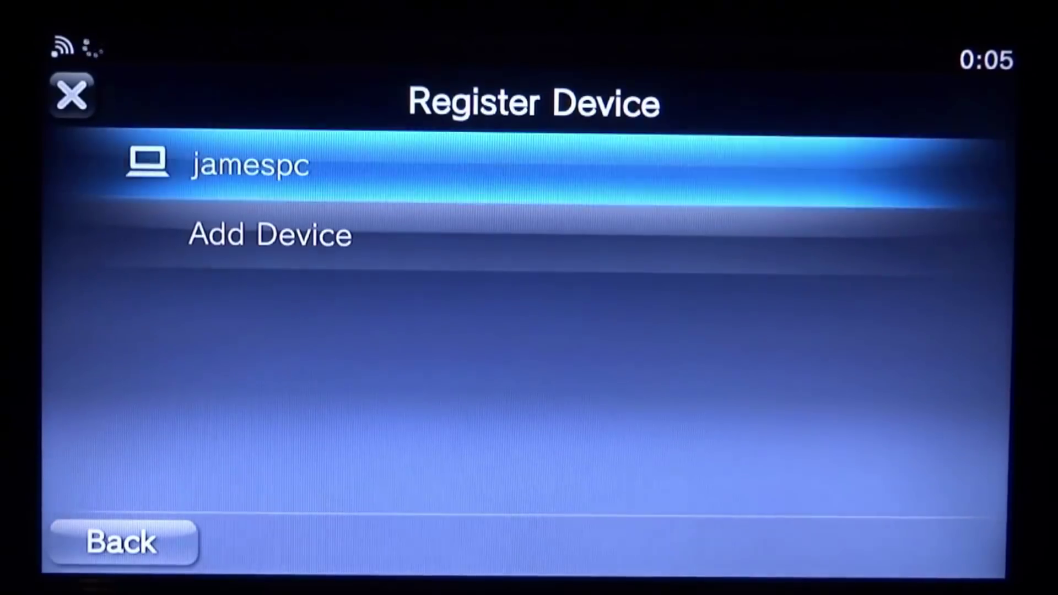
- Register the listed computer with the PS TV system by entering the registration number displayed on the computer
key("Return")
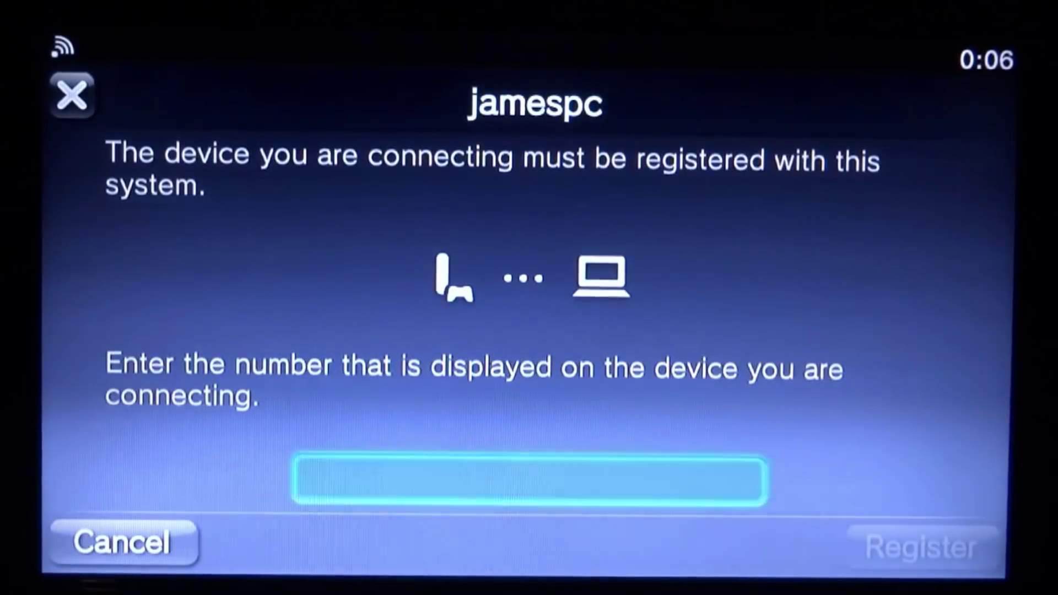
key("Return")
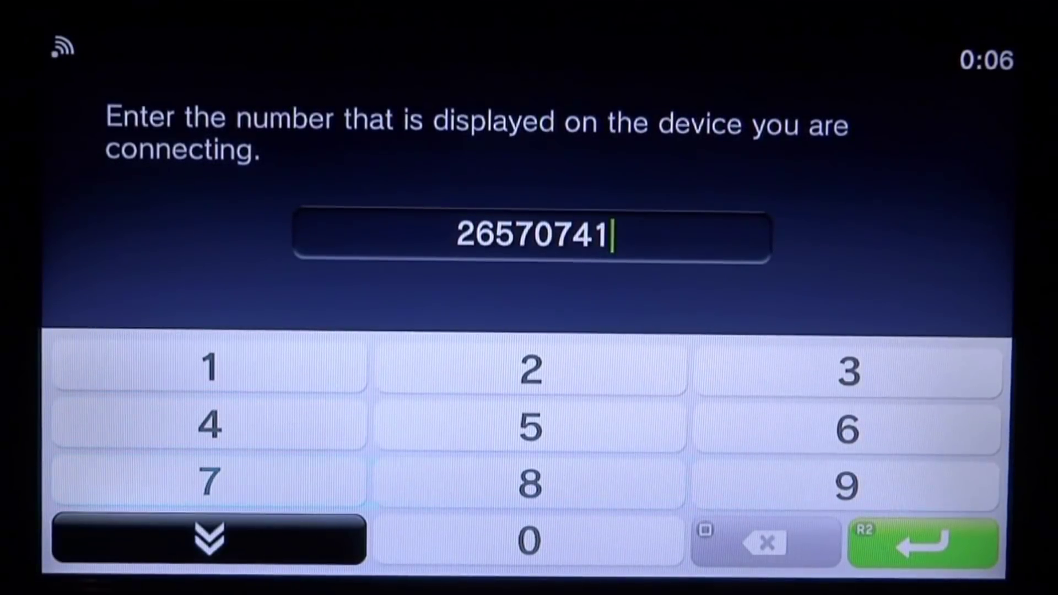
key("Right")
key("Right")
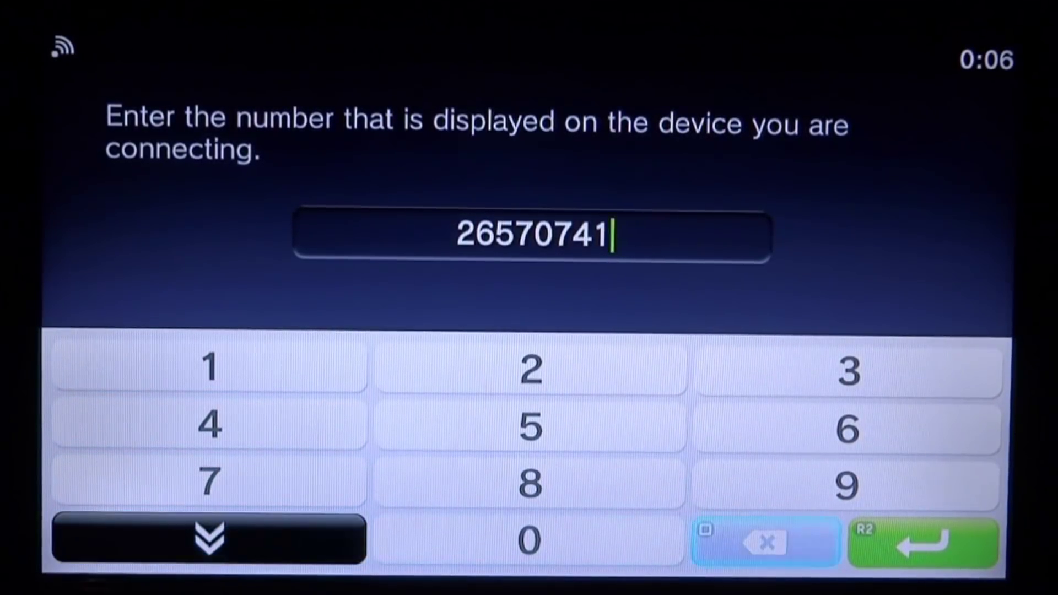
key("Right")
key("Return")
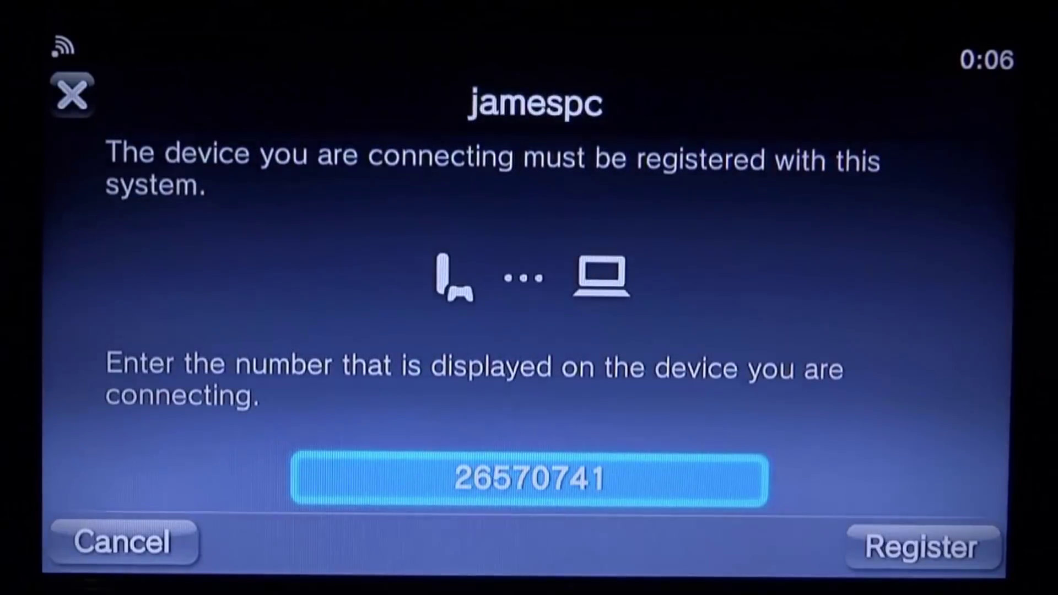
key("Down")
key("Return")
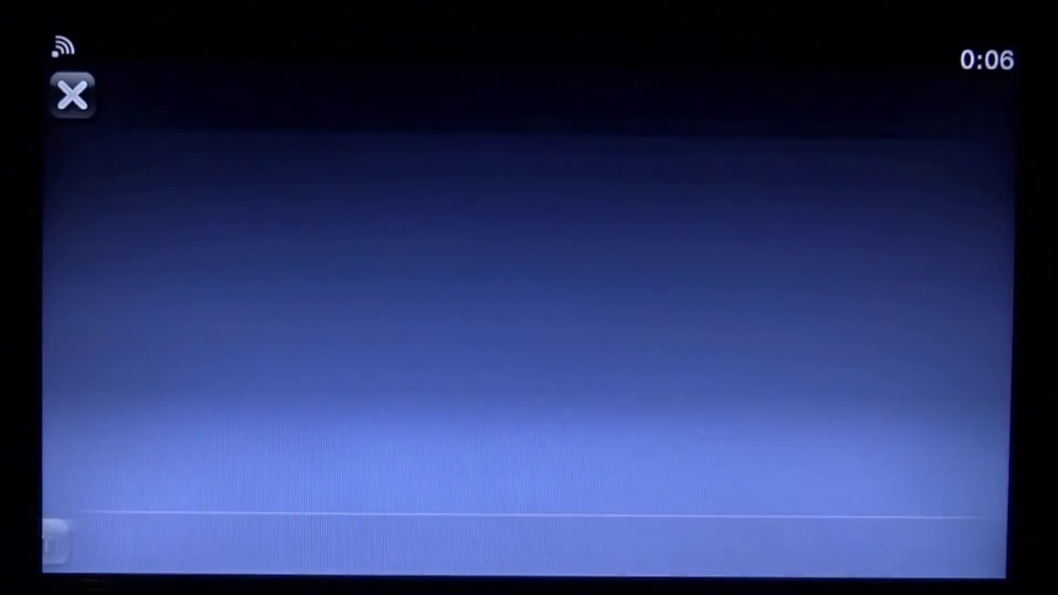
key("Return")
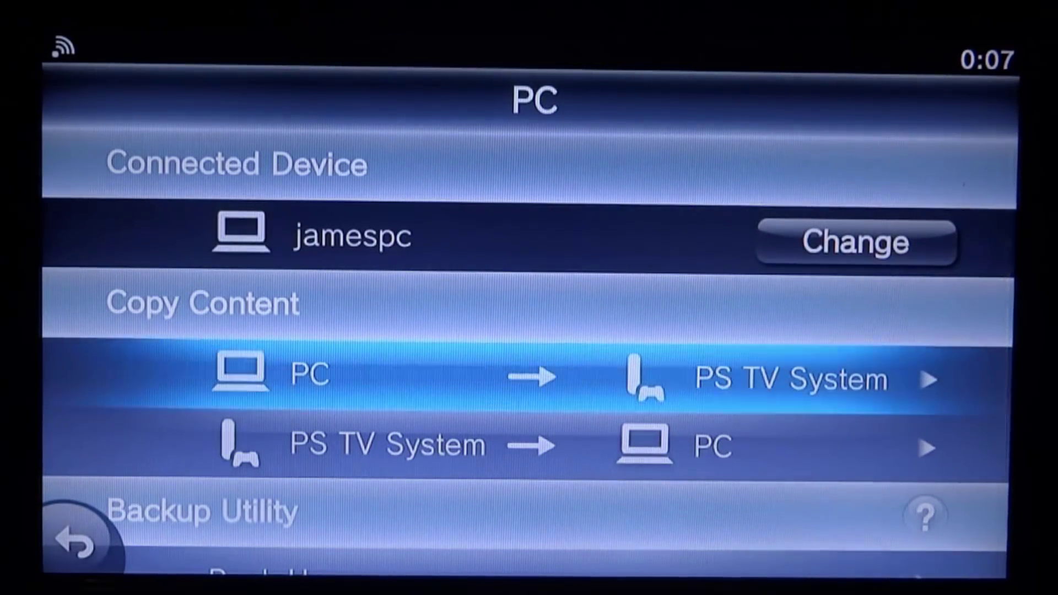
- Choose to copy content from the PS TV System to the PC and open the PSP/Other applications
key("Down")
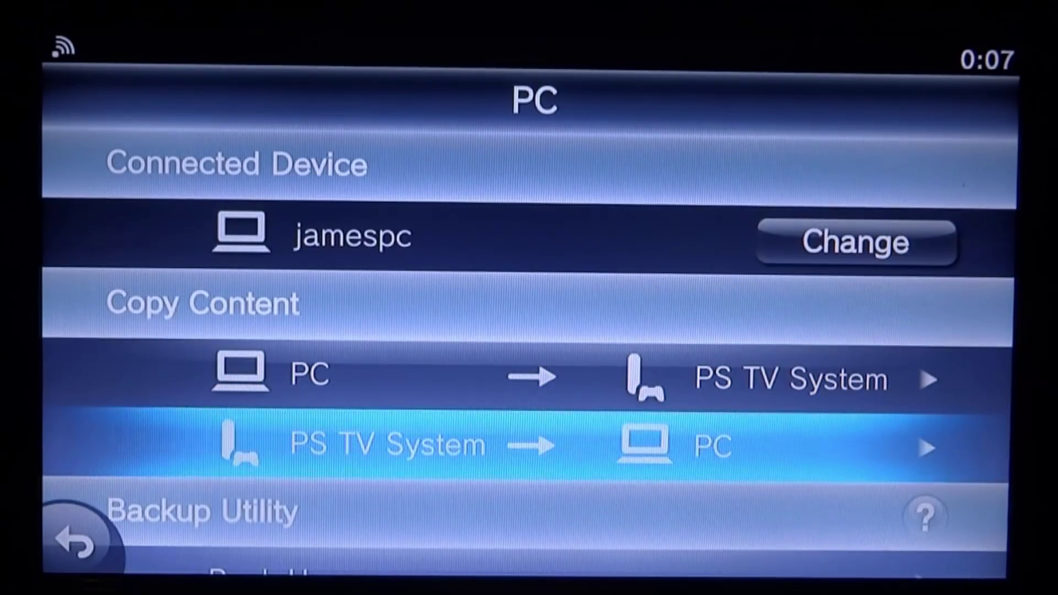
key("Return")
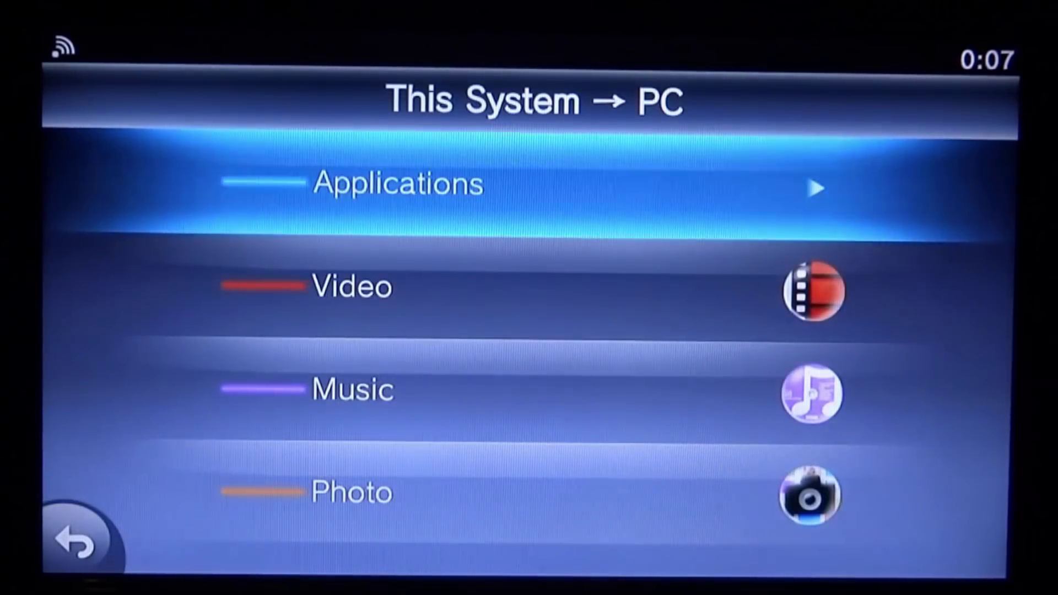
key("Down")
key("Down")
key("Down")
key("Up")
key("Up")
key("Up")
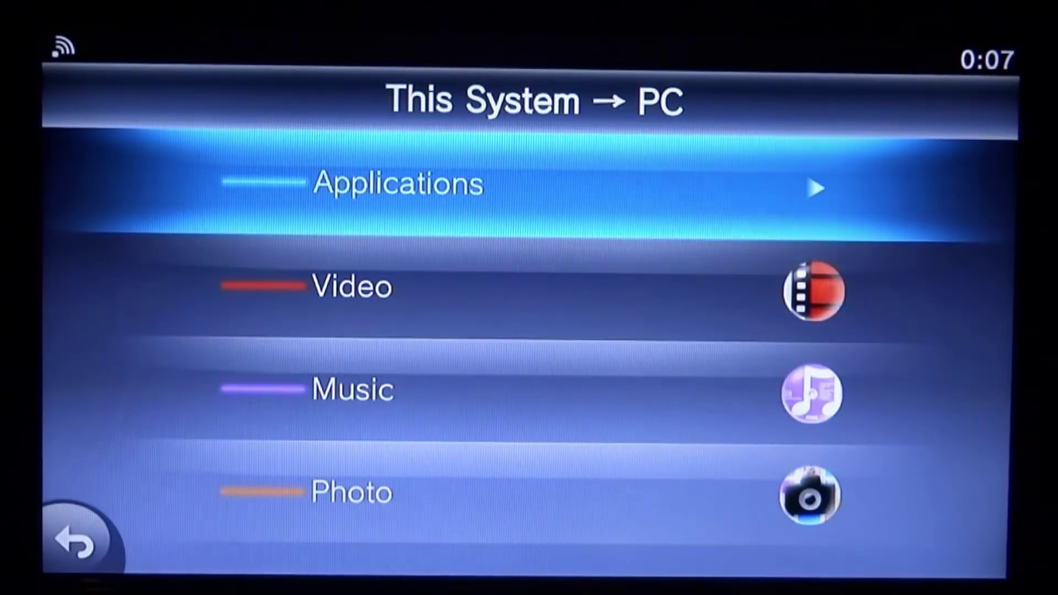
key("Return")
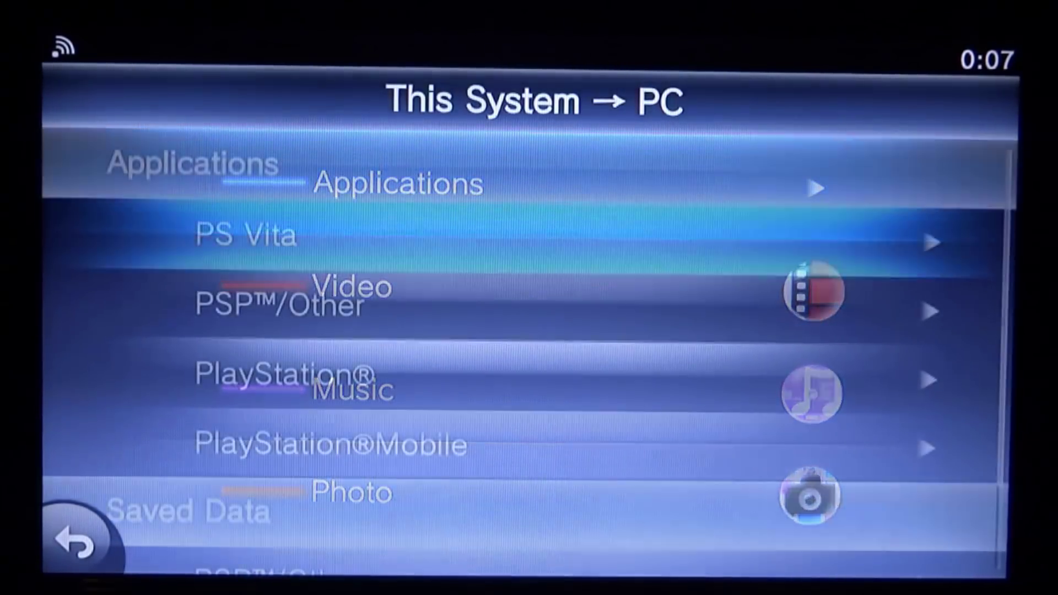
key("Down")
key("Return")
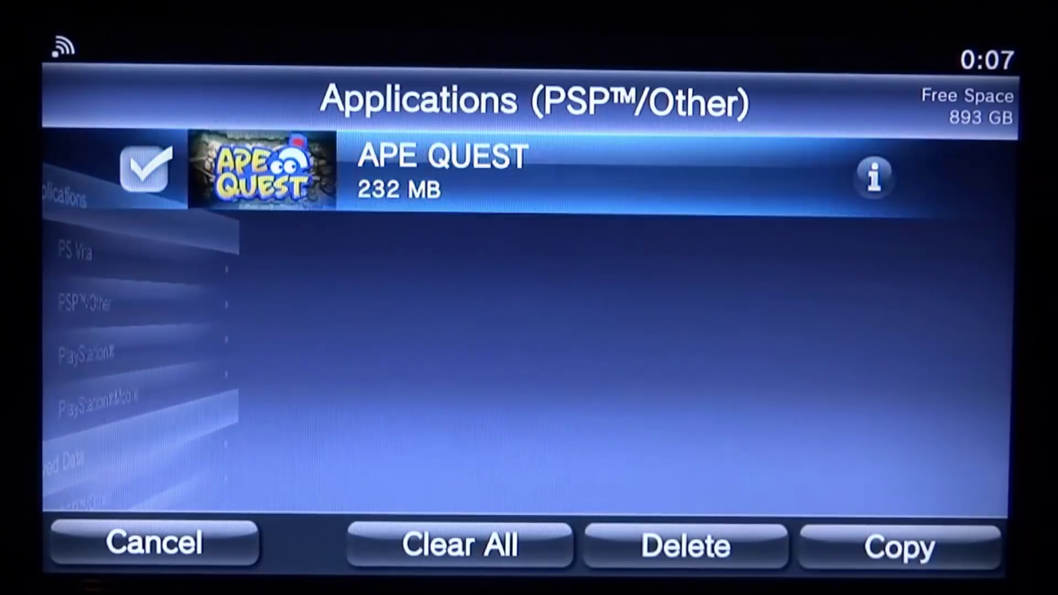
- Copy the selected APE QUEST game to the PC and confirm the transfer
key("Down")
key("Right")
key("Right")
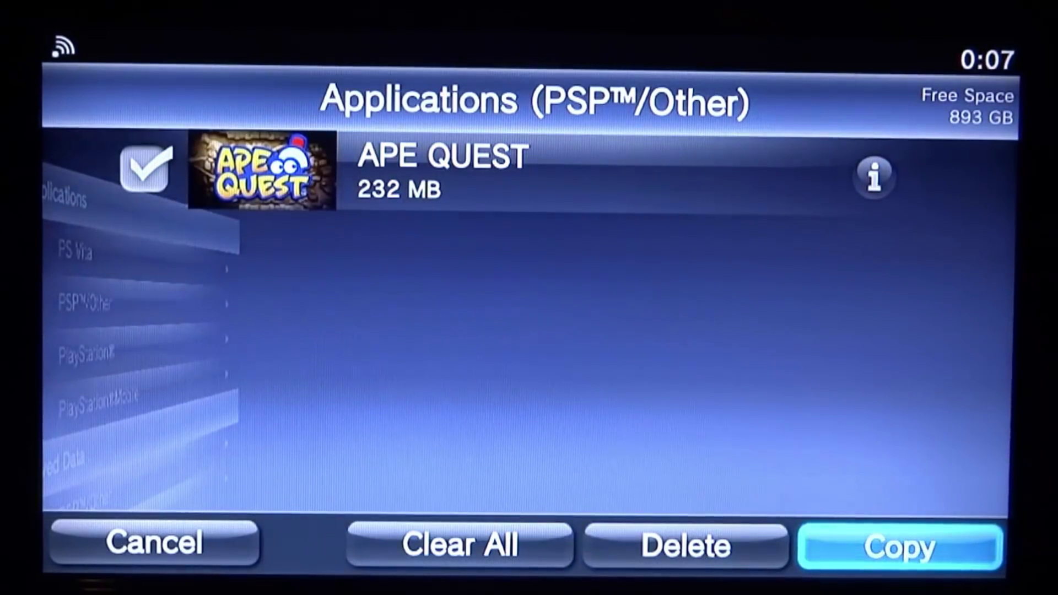
key("Return")
key("Right")
key("Return")
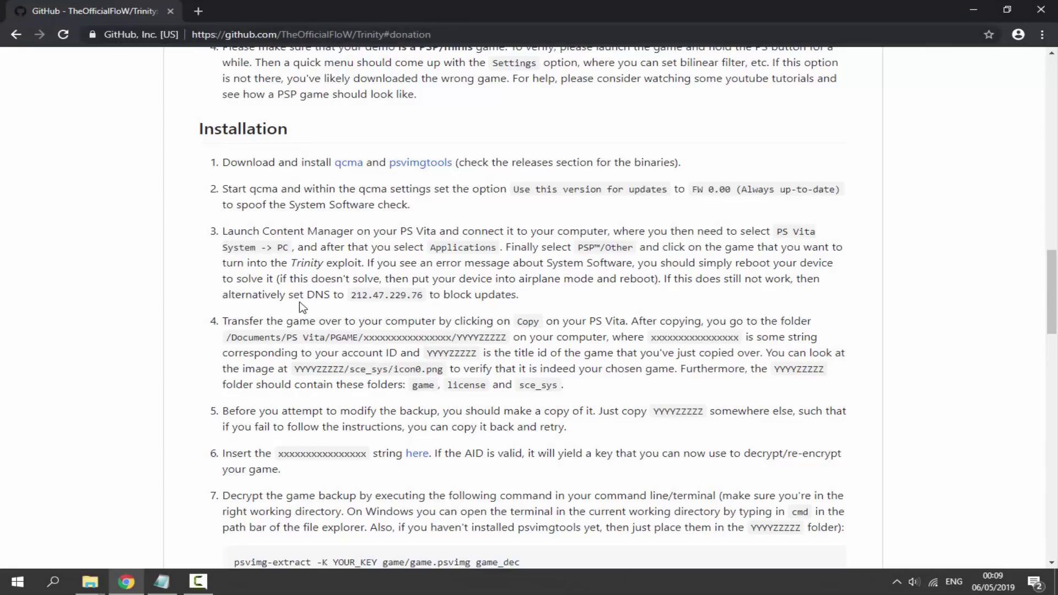
- Review installation step 4 in the Trinity guide, including the Documents/PS Vita/PGAME folder path
scroll(303, 308, "down", 1)
left_click_drag(266, 253, 518, 254)
left_click(518, 254)
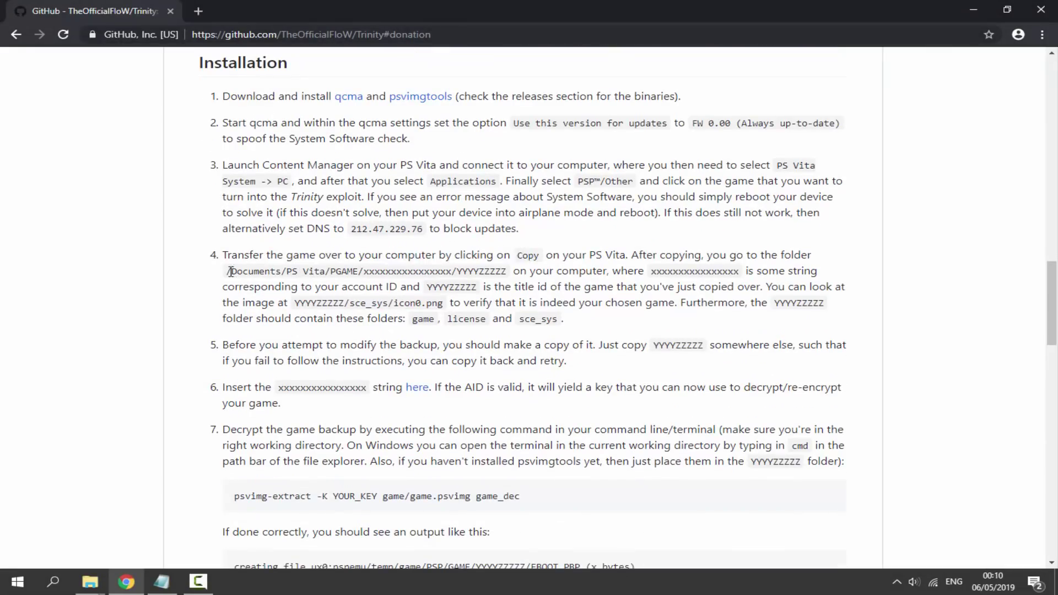
left_click_drag(230, 271, 361, 271)
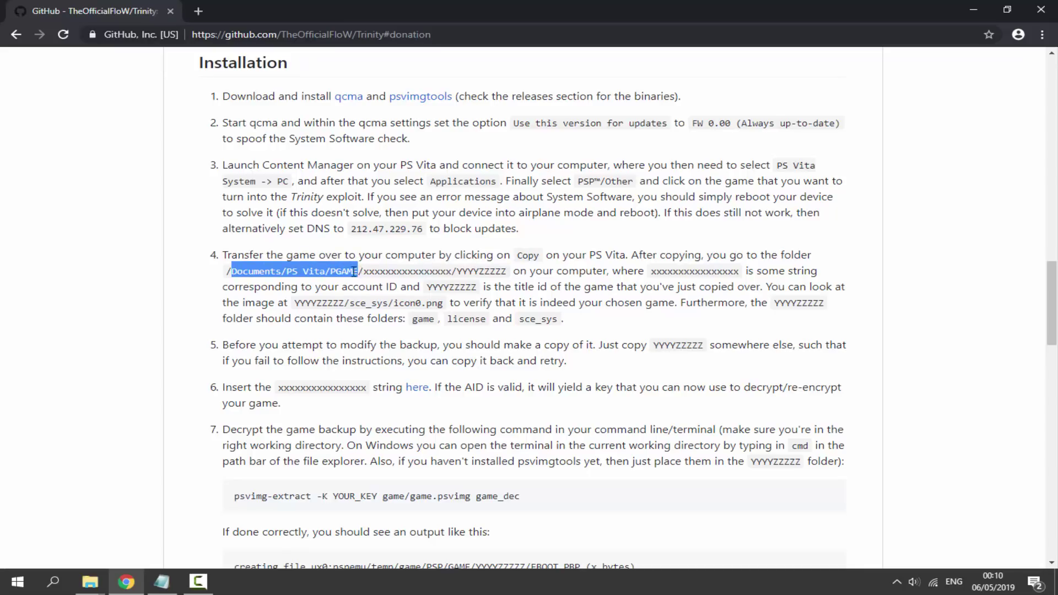
left_click(236, 326)
- Switch to File Explorer, open the newer account folder in Documents\PS Vita\PGAME, and check its NPEG00005 game folder
mouse_move(94, 588)
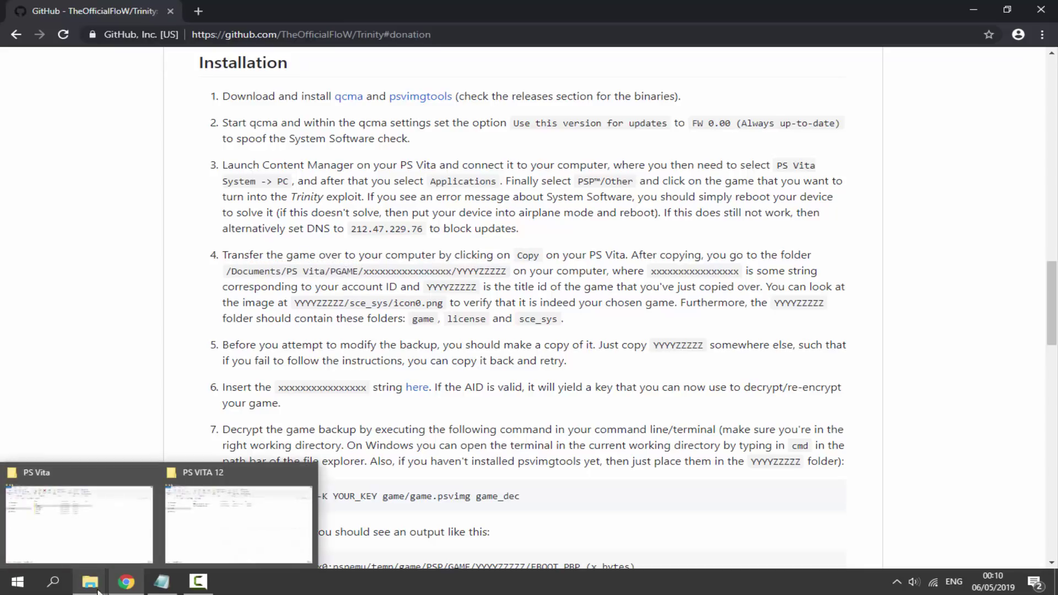
left_click(79, 524)
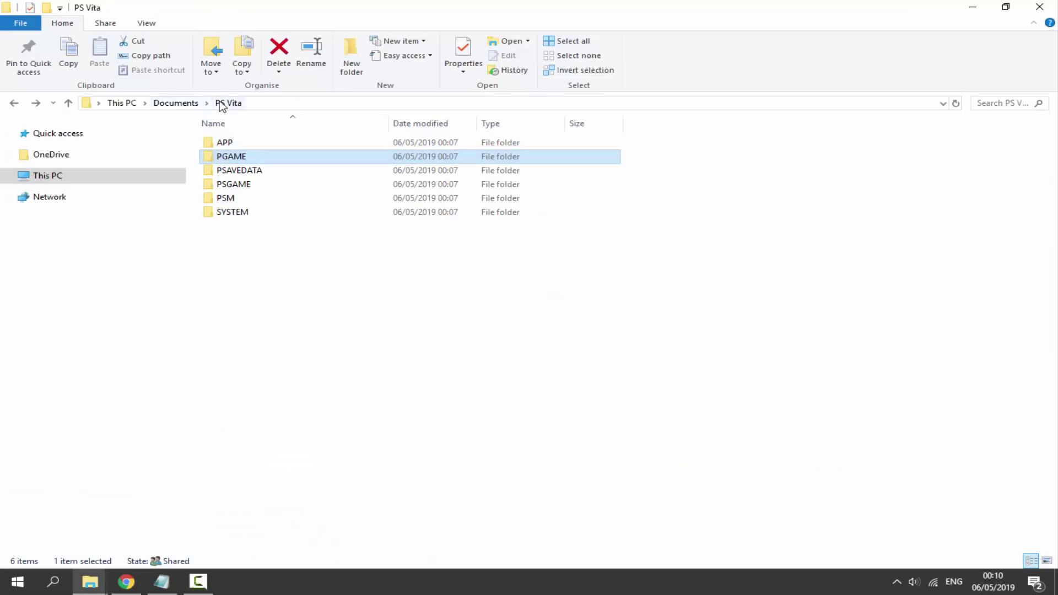
double_click(246, 157)
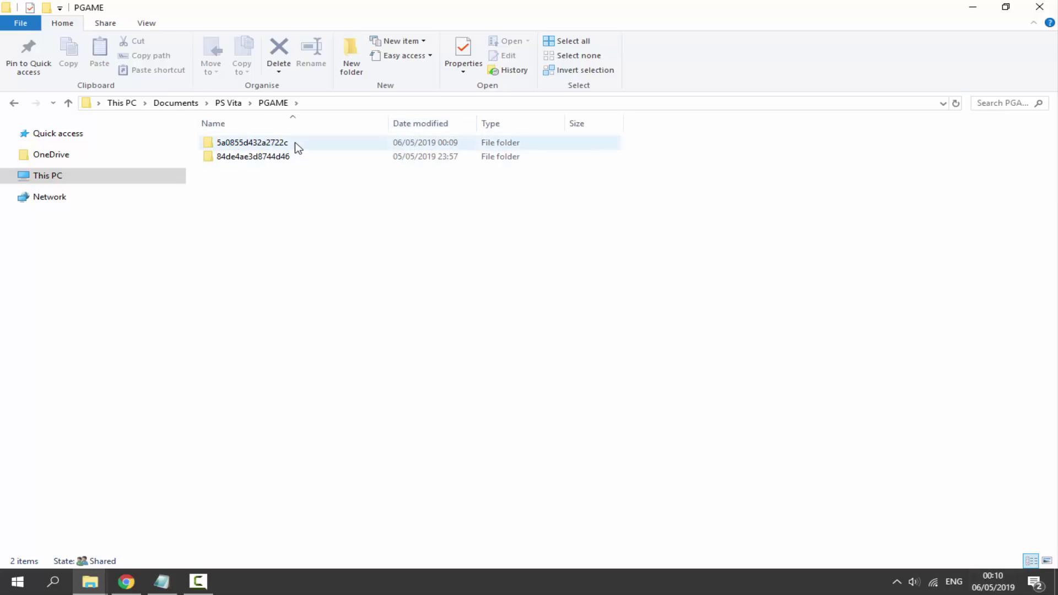
double_click(295, 157)
left_click(14, 103)
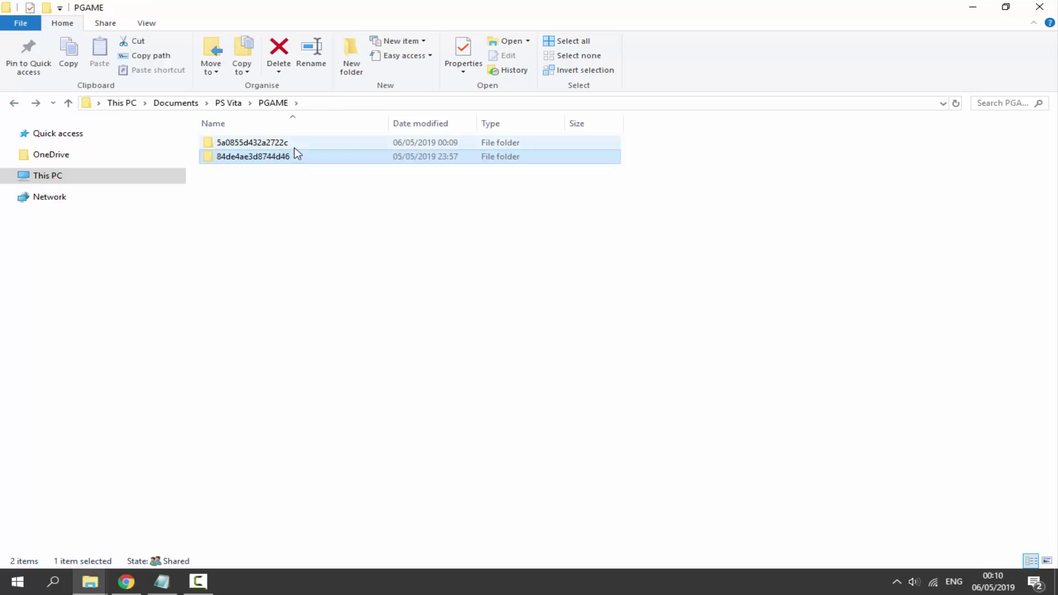
double_click(286, 142)
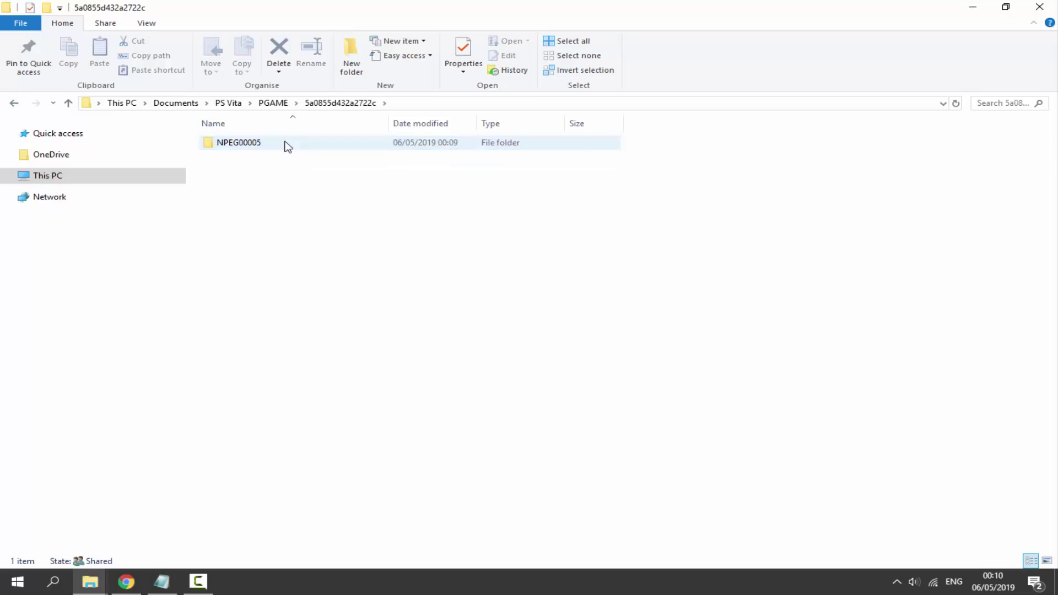
left_click(272, 145)
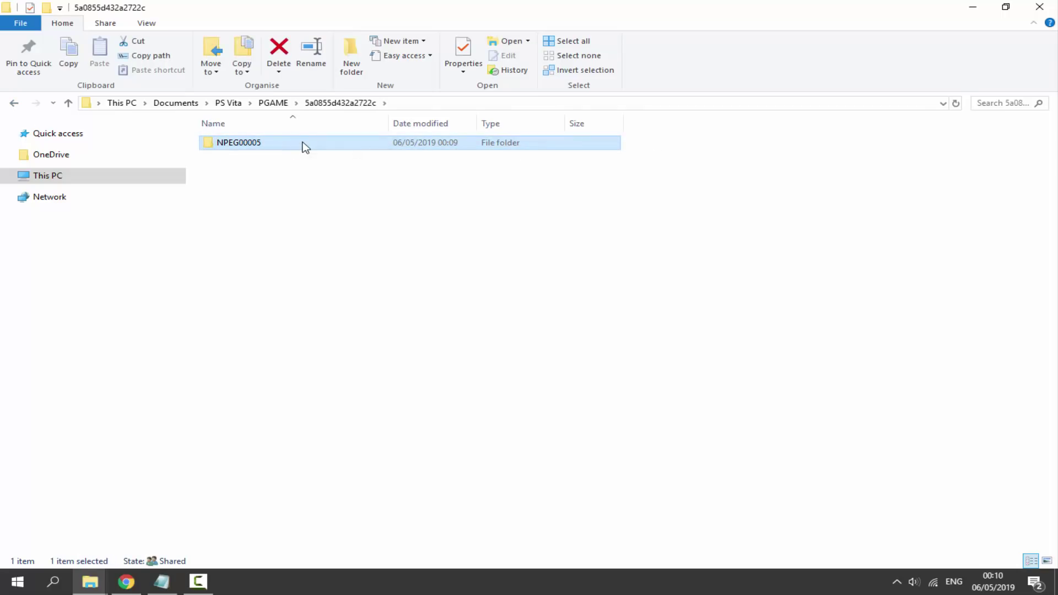
double_click(305, 146)
left_click(13, 105)
- Copy the NPEG00005 folder into Downloads\PS VITA 12 and check the contents of the copy
right_click(263, 146)
left_click(324, 415)
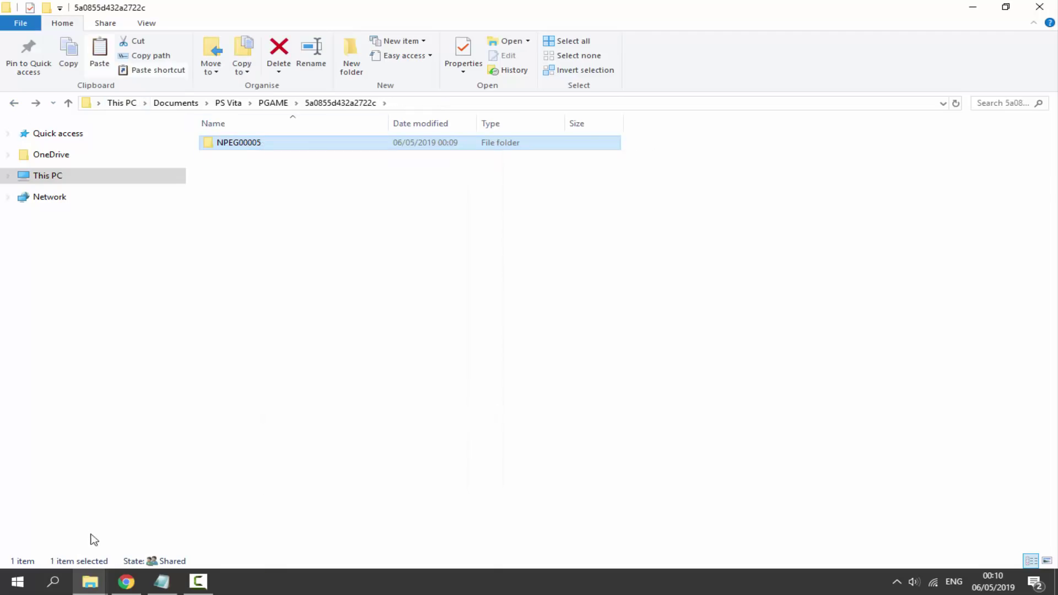
mouse_move(90, 582)
left_click(225, 520)
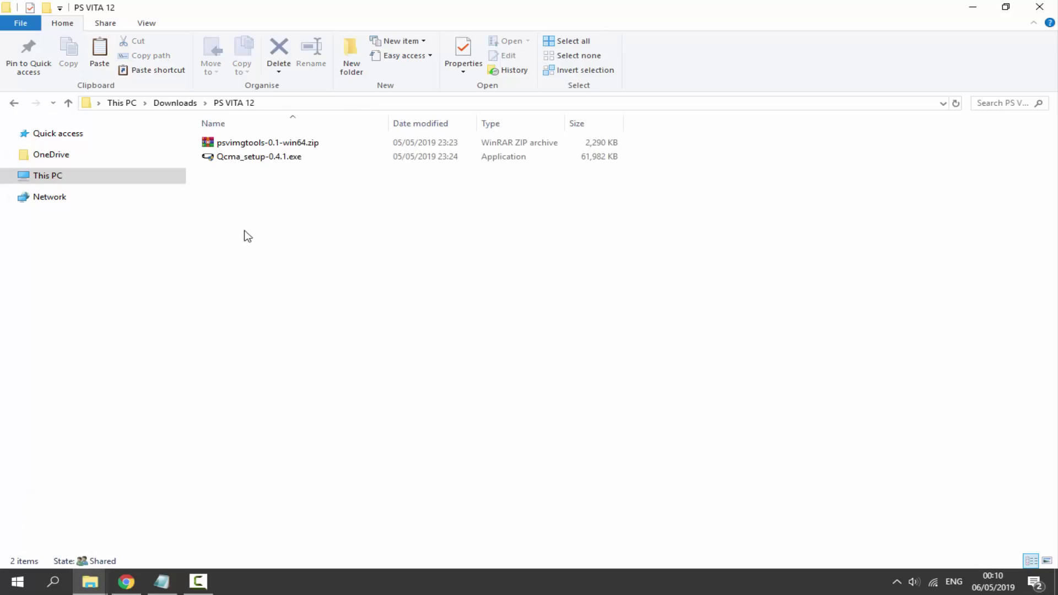
right_click(246, 236)
left_click(292, 322)
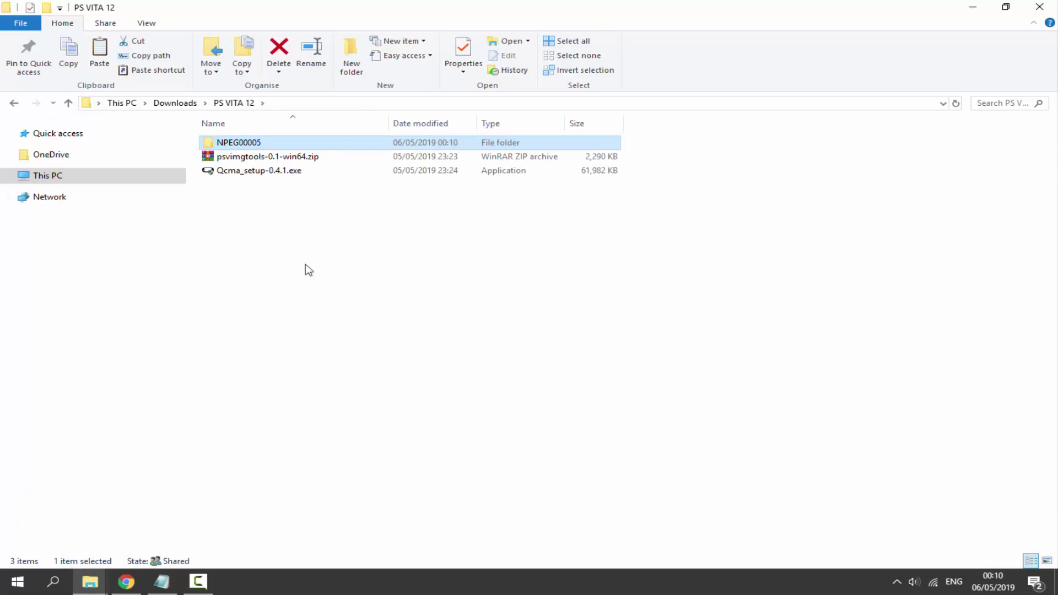
left_click(342, 210)
double_click(323, 144)
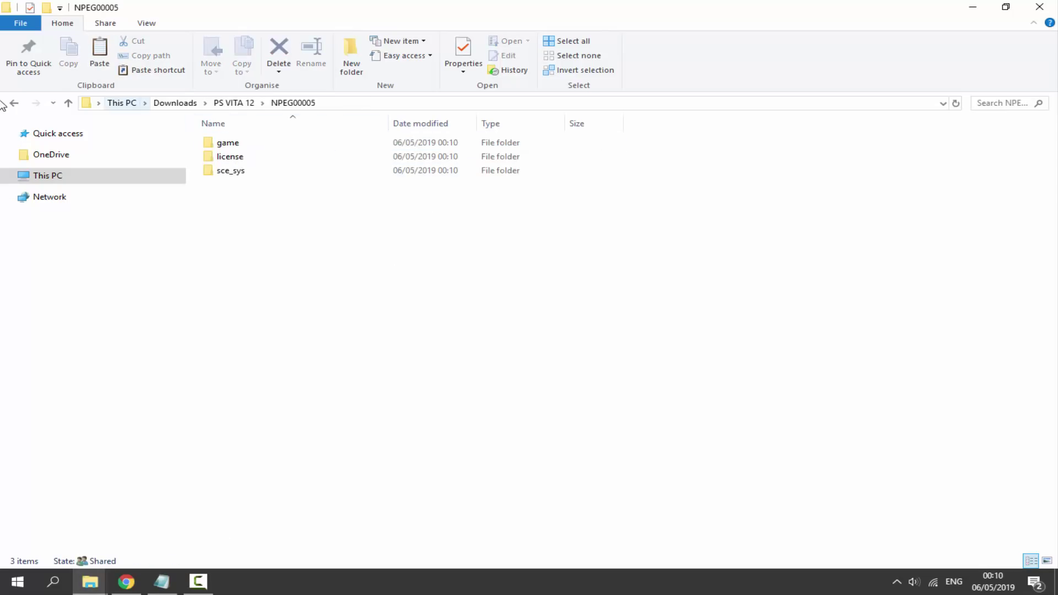
left_click(14, 103)
- Return to the PGAME folder and copy the newer account folder's name without renaming it
mouse_move(92, 592)
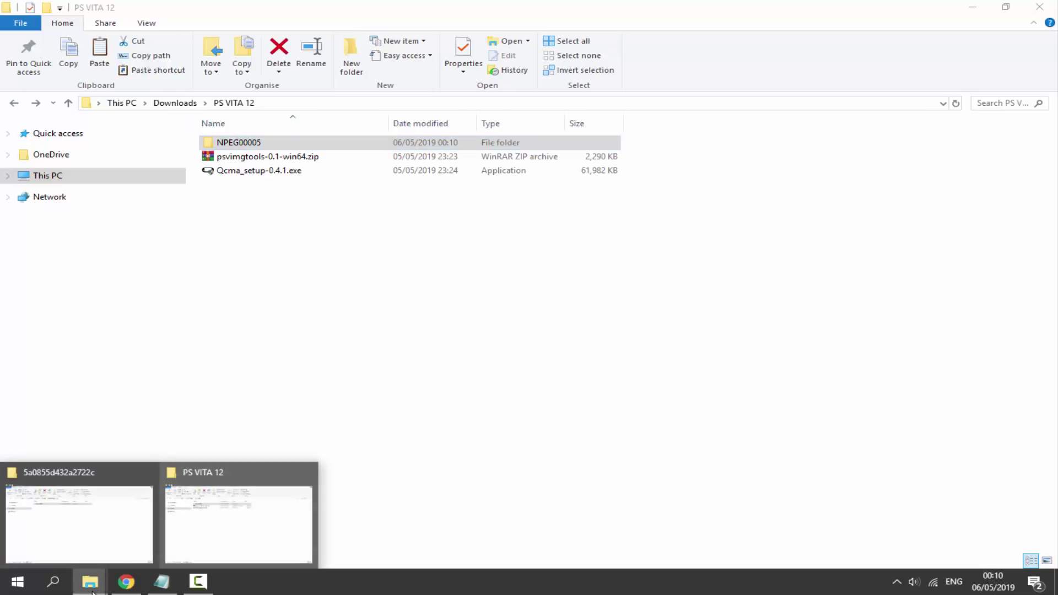
left_click(88, 524)
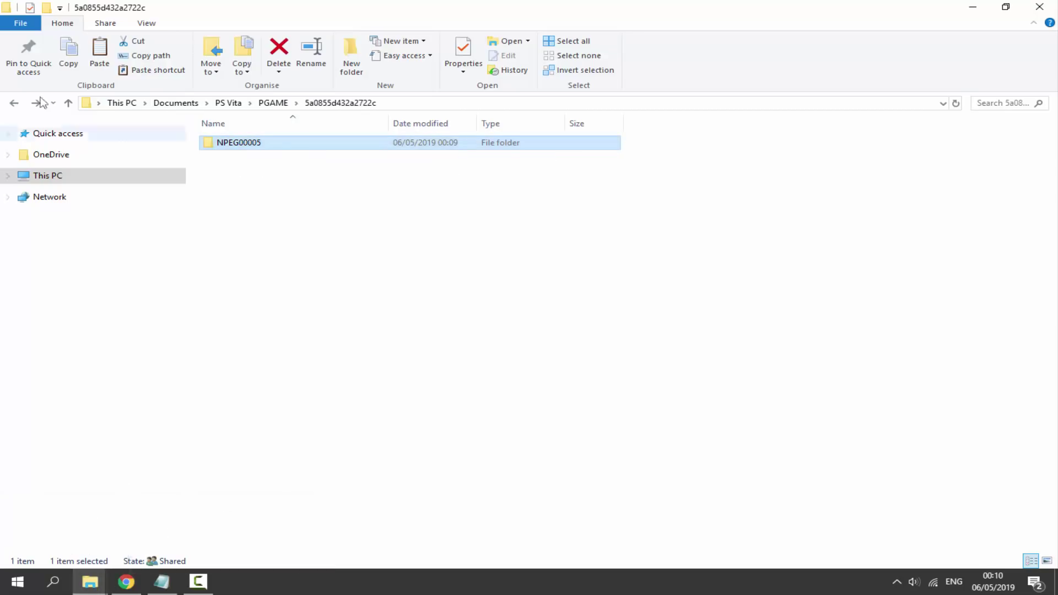
left_click(17, 105)
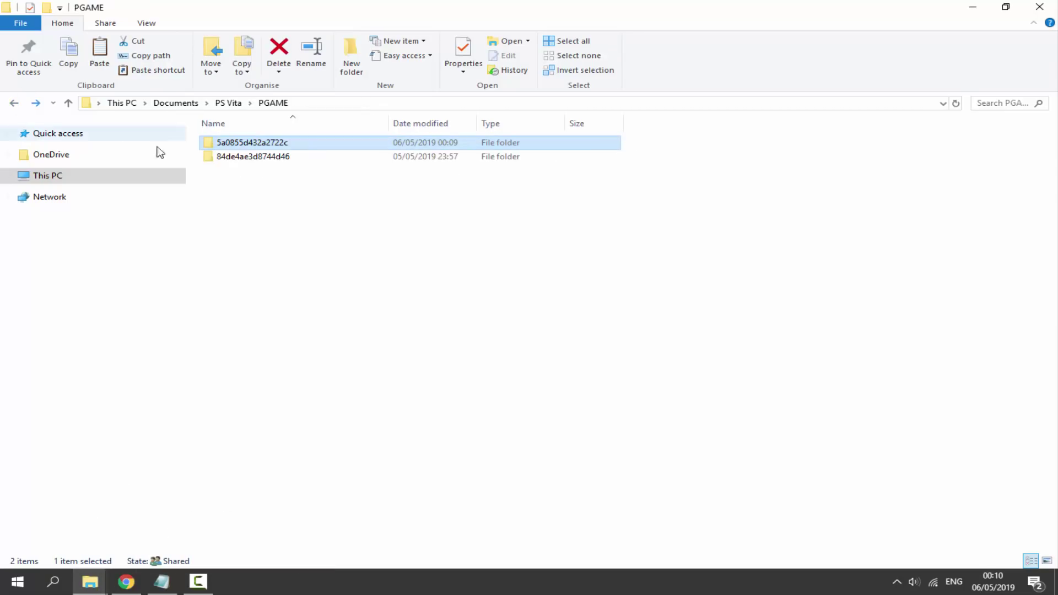
right_click(306, 143)
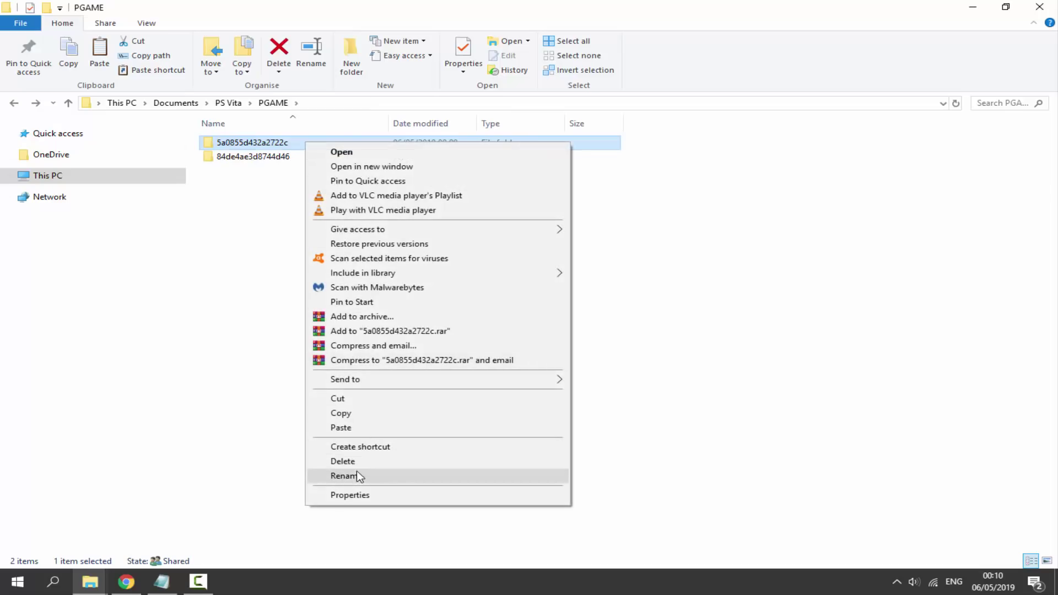
left_click(355, 474)
right_click(283, 141)
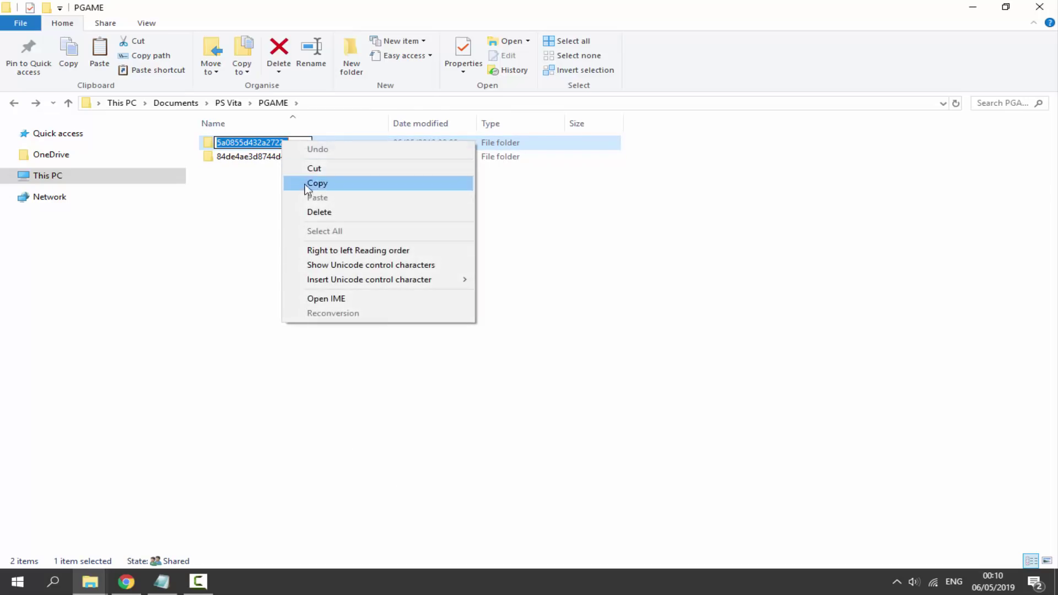
left_click(310, 187)
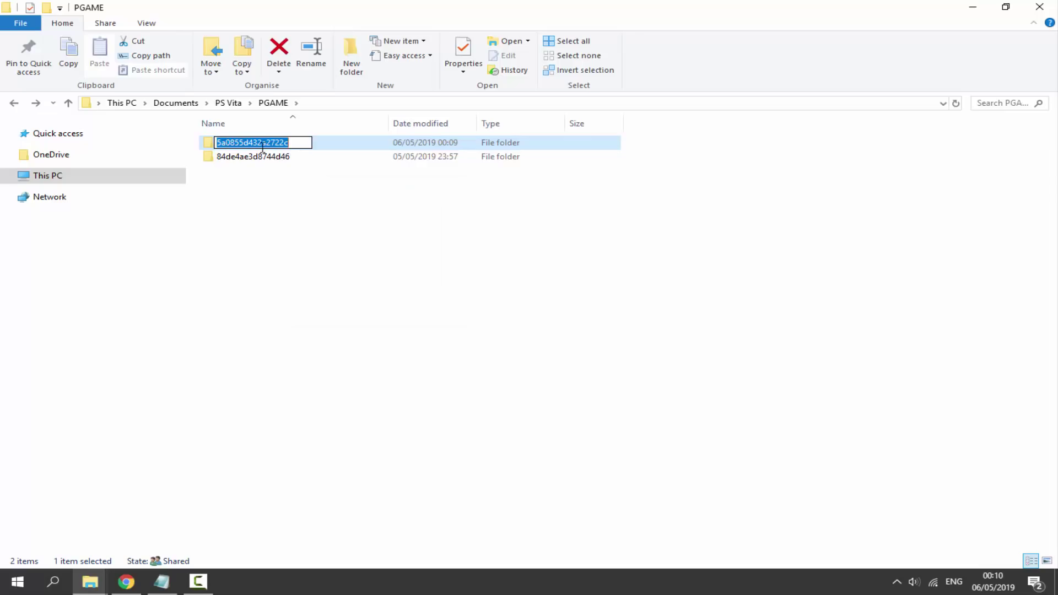
left_click(197, 356)
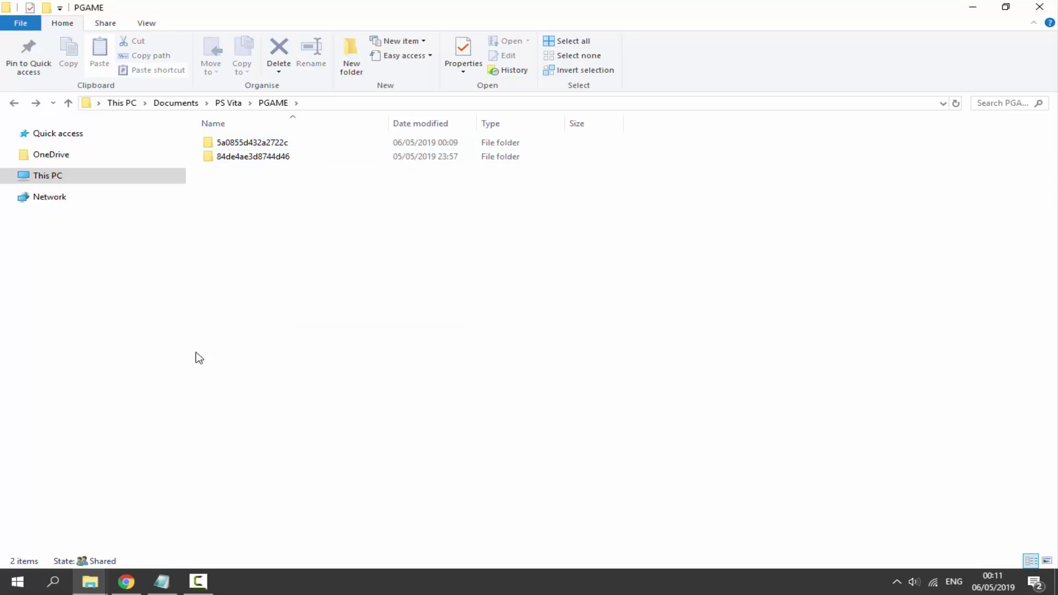
- Switch to Chrome, open the key page linked in Trinity guide step 6, and submit the copied account ID as the AID
left_click(126, 582)
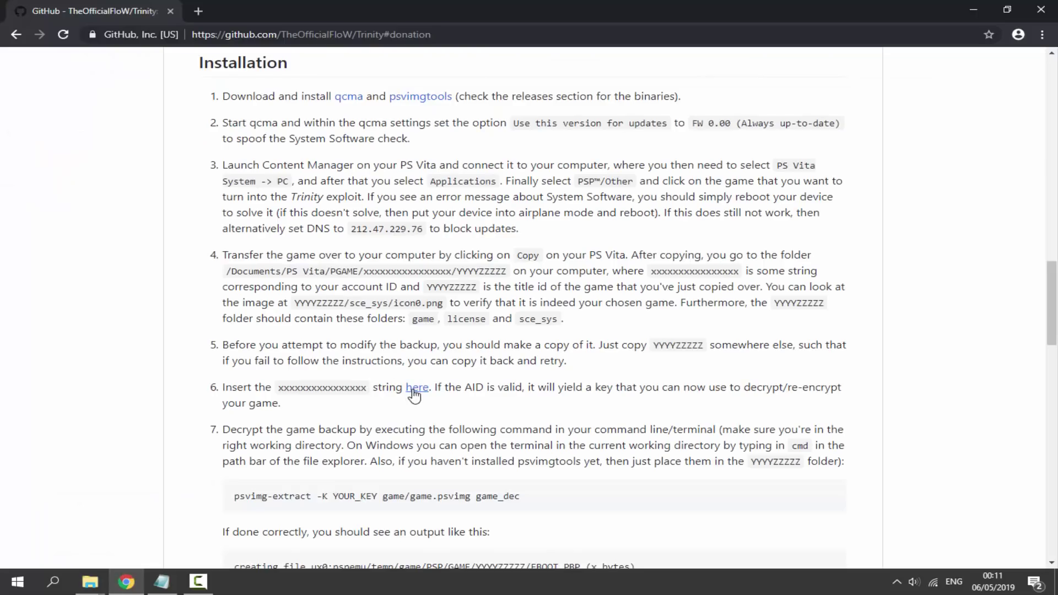
scroll(416, 392, "down", 1)
middle_click(418, 333)
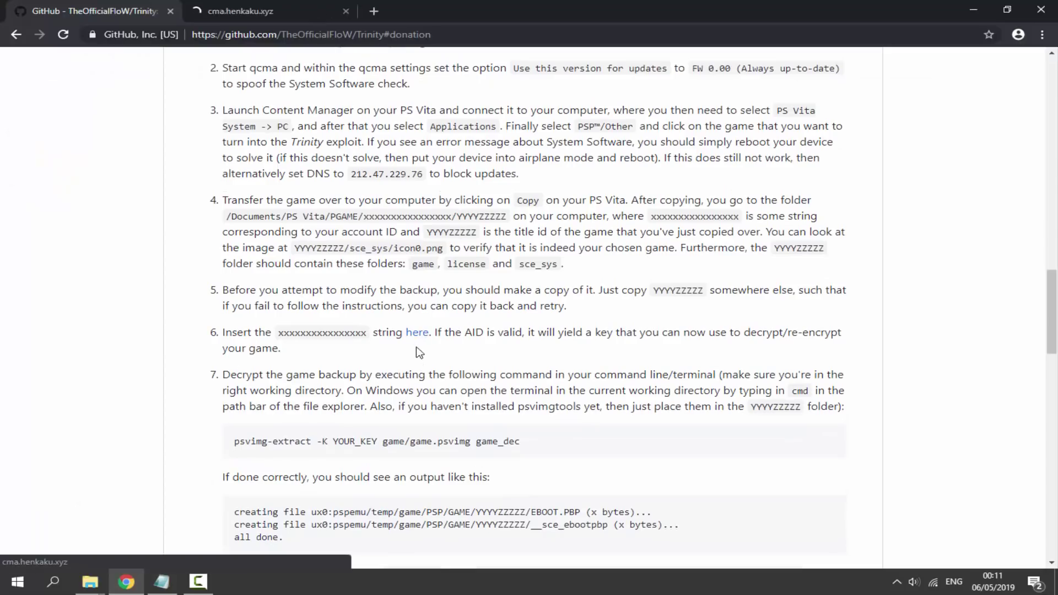
key("ctrl+Tab")
left_click(115, 57)
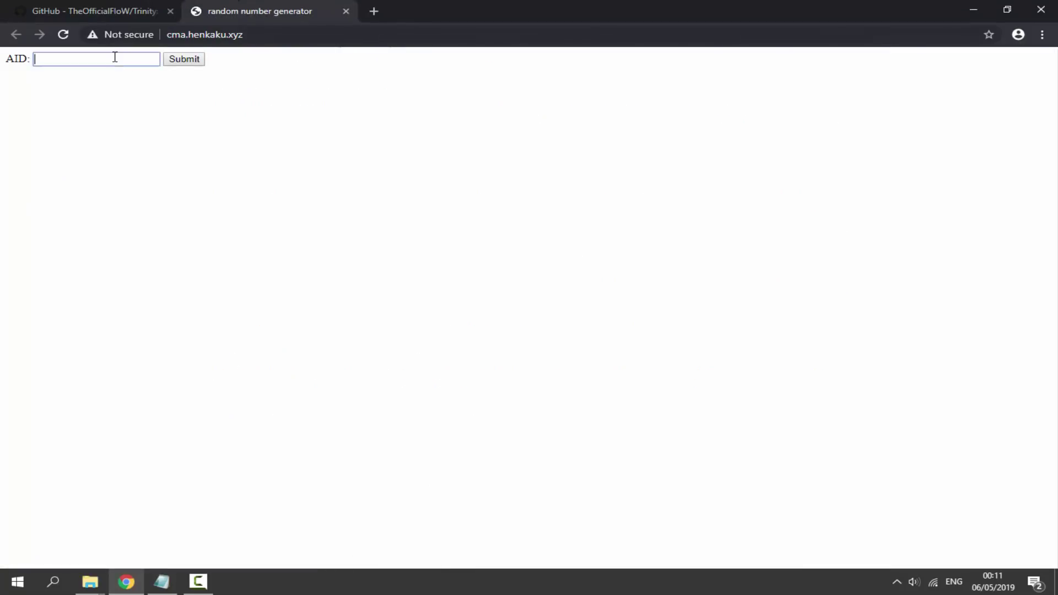
right_click(114, 57)
left_click(150, 158)
left_click(176, 60)
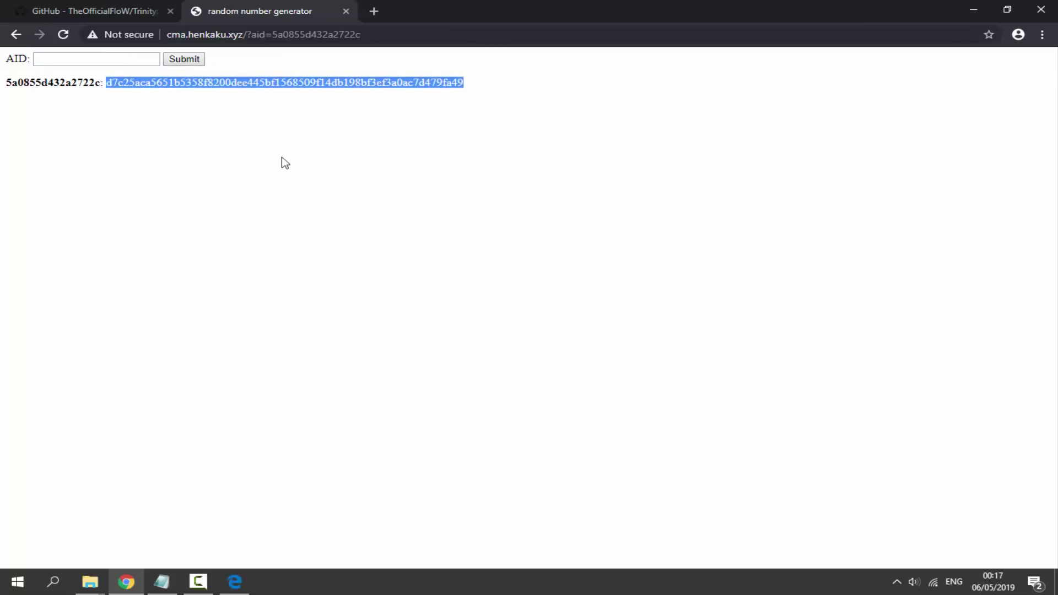
- Copy the generated decryption key shown beside the account ID
left_click(272, 102)
left_click_drag(468, 86, 108, 77)
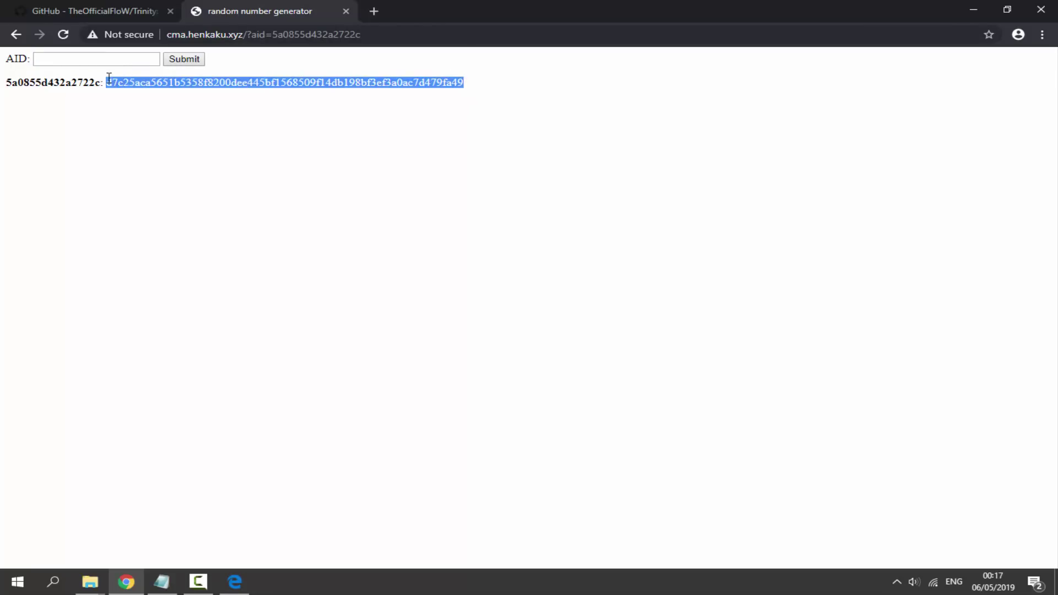
right_click(163, 84)
left_click(180, 92)
- Copy the guide's psvimg-extract command and paste it over the existing extract command in DOWNLOADS.txt in Notepad
left_click(130, 9)
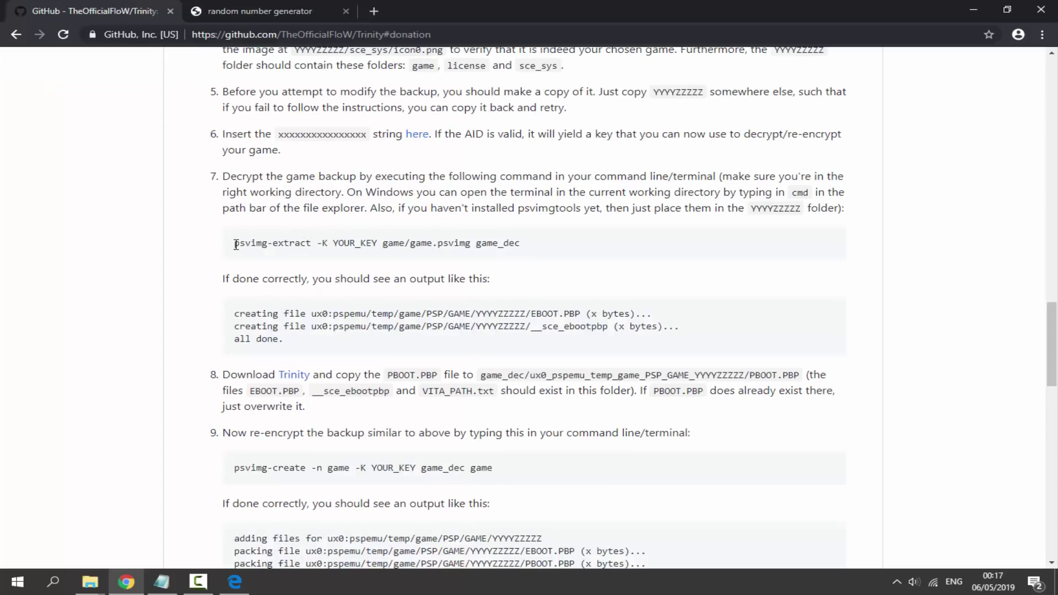
left_click_drag(236, 244, 559, 259)
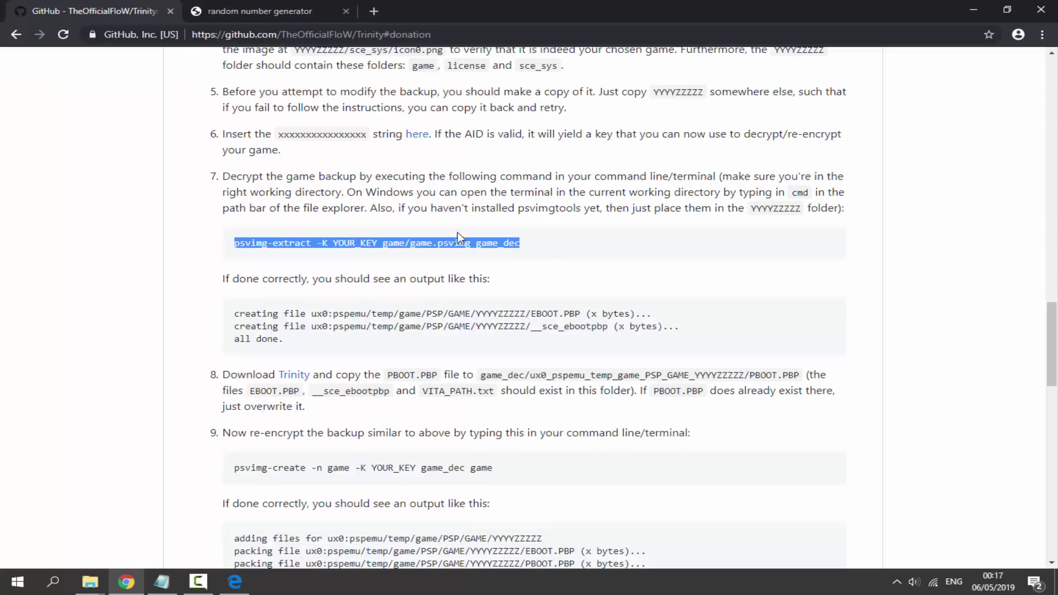
right_click(322, 245)
left_click(347, 254)
right_click(332, 242)
left_click(342, 256)
left_click(161, 582)
left_click(301, 144)
left_click_drag(300, 144, 38, 114)
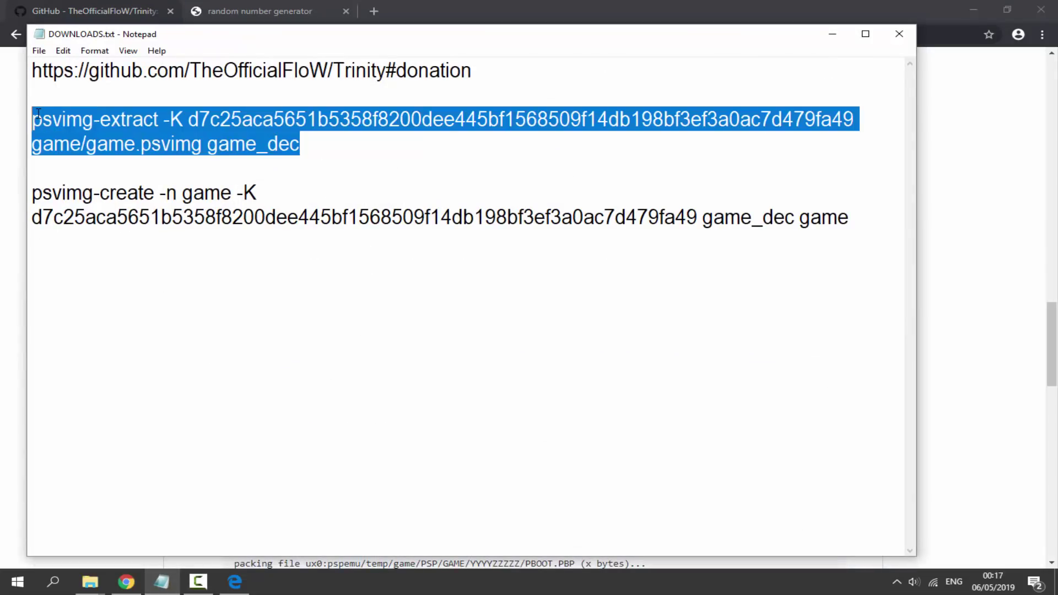
key("ctrl+v")
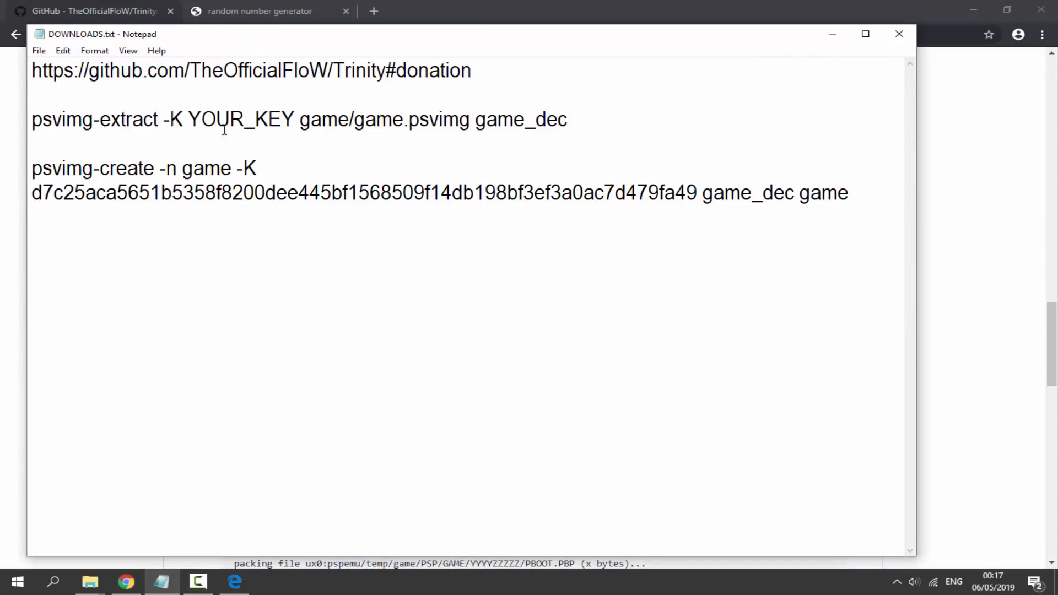
- Copy the decryption key from the key page and replace YOUR_KEY with it in the psvimg-extract command in DOWNLOADS.txt
left_click(259, 11)
right_click(312, 82)
left_click(336, 90)
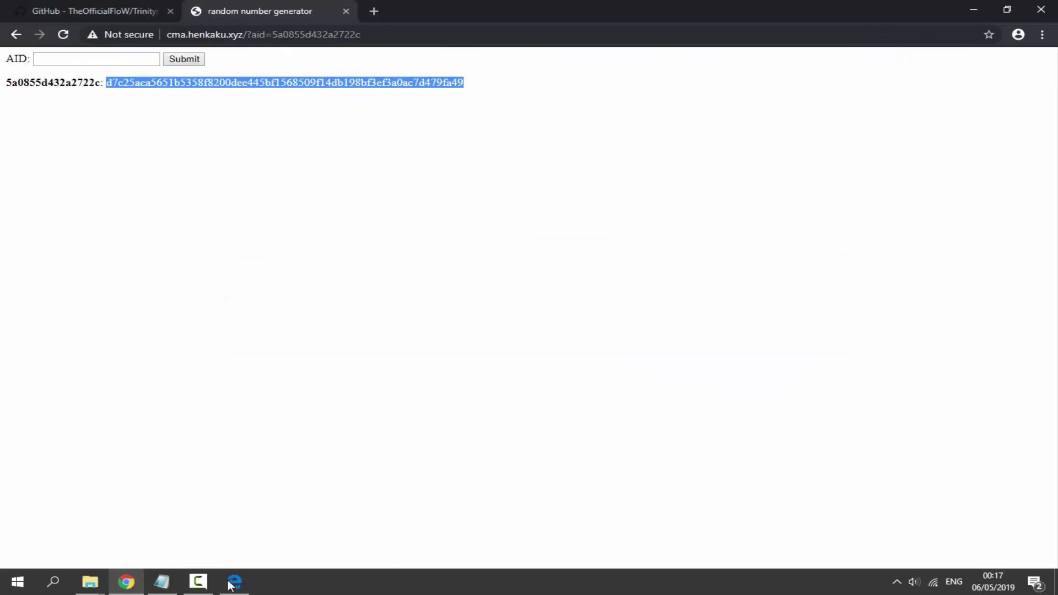
left_click(162, 582)
left_click_drag(292, 120, 188, 120)
right_click(196, 113)
left_click(234, 172)
left_click(291, 160)
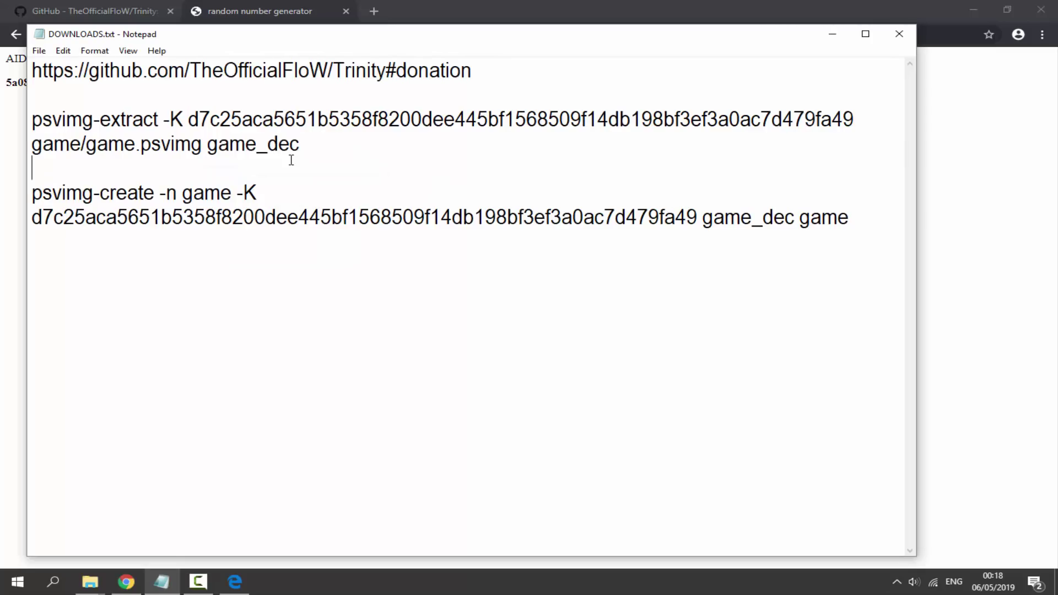
- Replace the psvimg-create command in DOWNLOADS.txt with the guide's step 9 version, psvimg-create -n game -K YOUR_KEY game_dec game
left_click(97, 11)
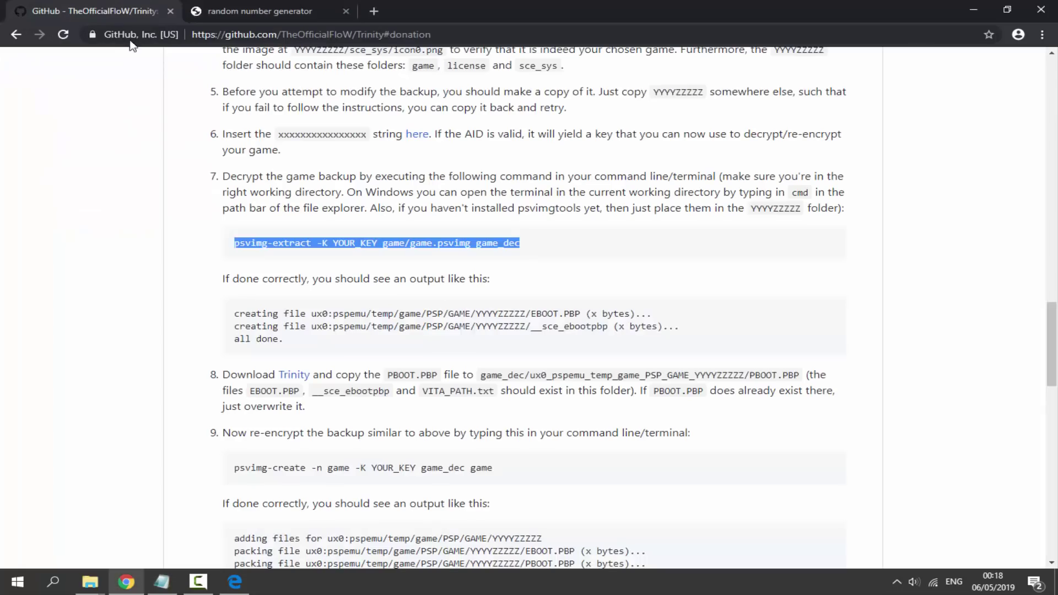
left_click_drag(500, 471, 238, 472)
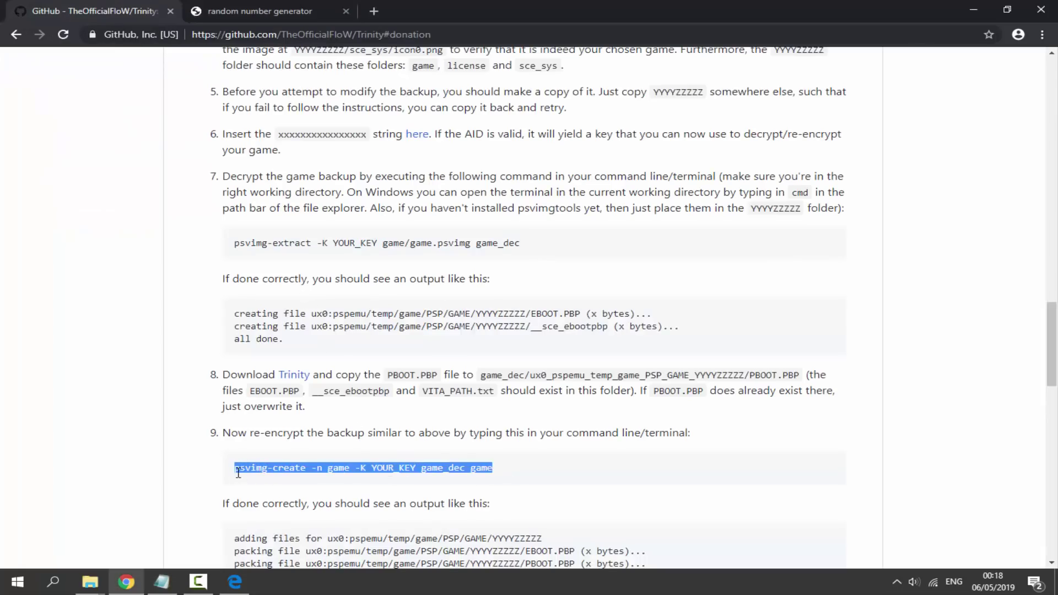
left_click(161, 582)
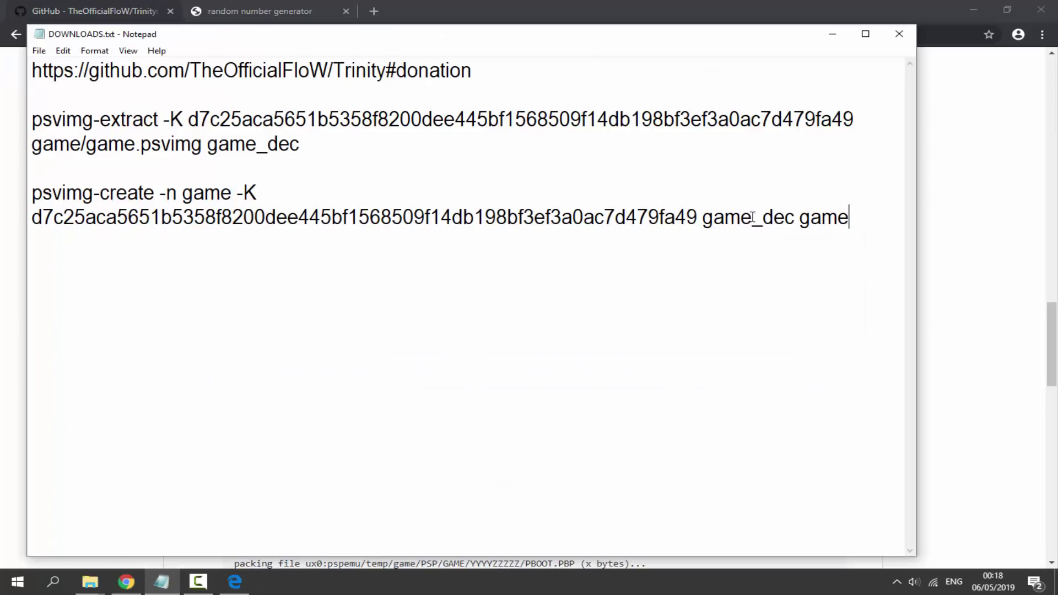
left_click(33, 190, "shift")
key("ctrl+z")
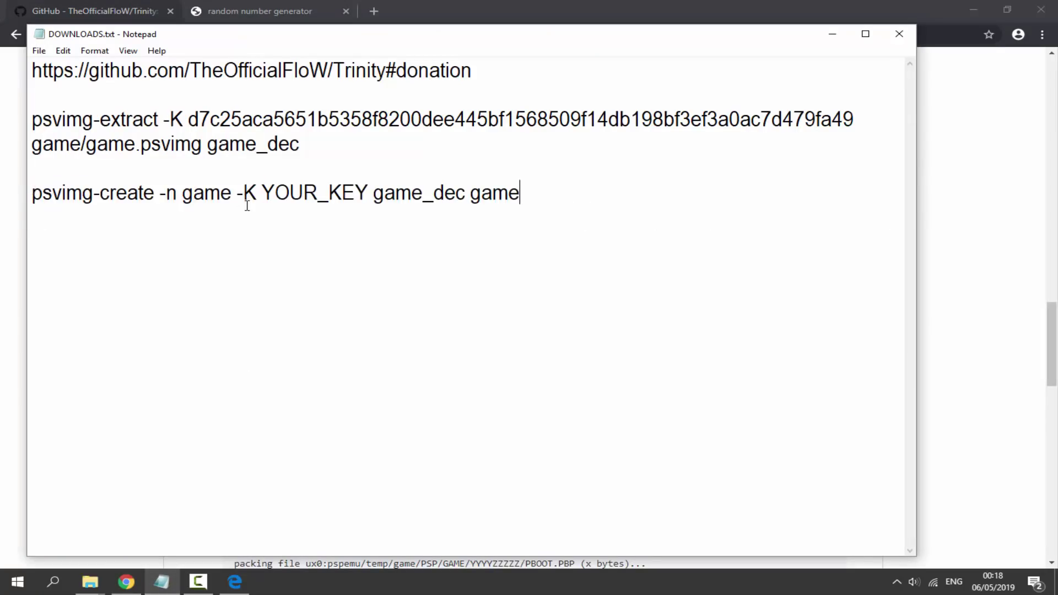
- Copy the decryption key again and replace YOUR_KEY with it in the psvimg-create command in DOWNLOADS.txt
left_click(250, 8)
right_click(299, 84)
left_click(302, 93)
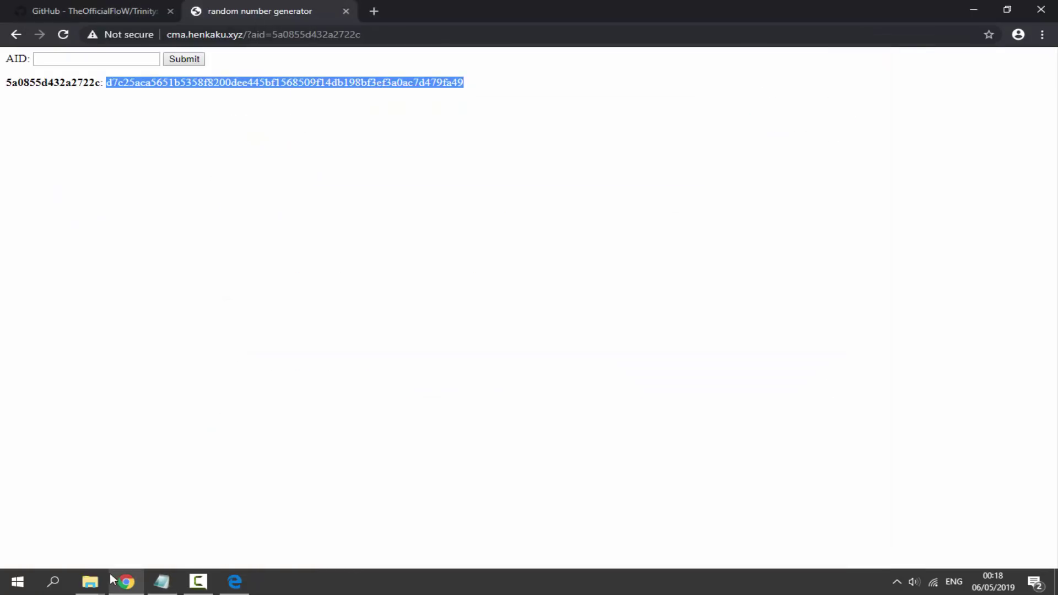
left_click(162, 581)
left_click_drag(367, 195, 263, 193)
key("ctrl+v")
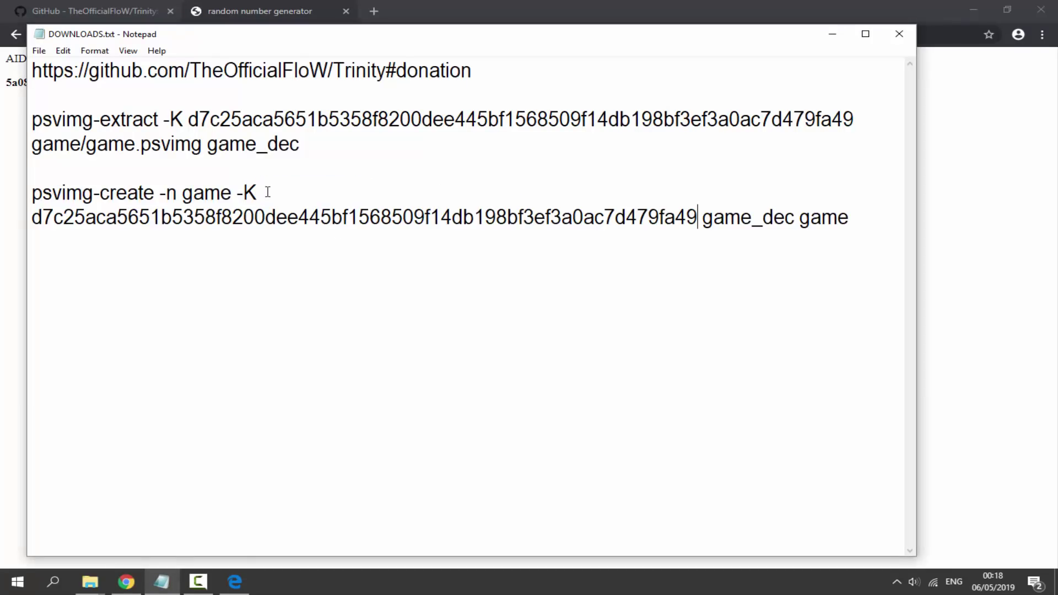
left_click(332, 143)
- Switch to the PS VITA 12 folder in File Explorer, extract psvimgtools-0.1-win64.zip into its own folder, and open that folder
mouse_move(91, 588)
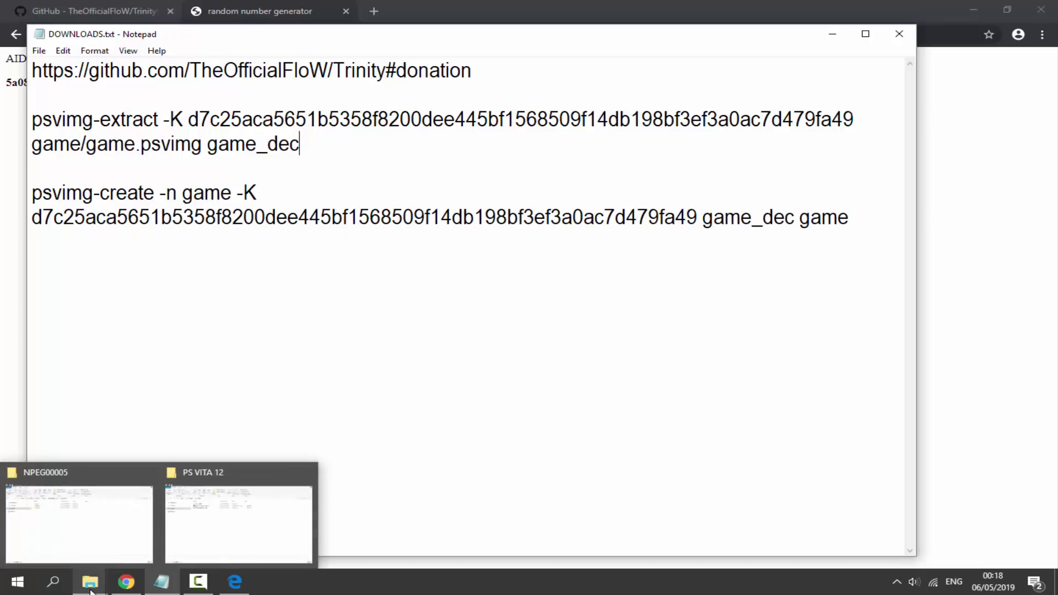
left_click(239, 523)
left_click(270, 157)
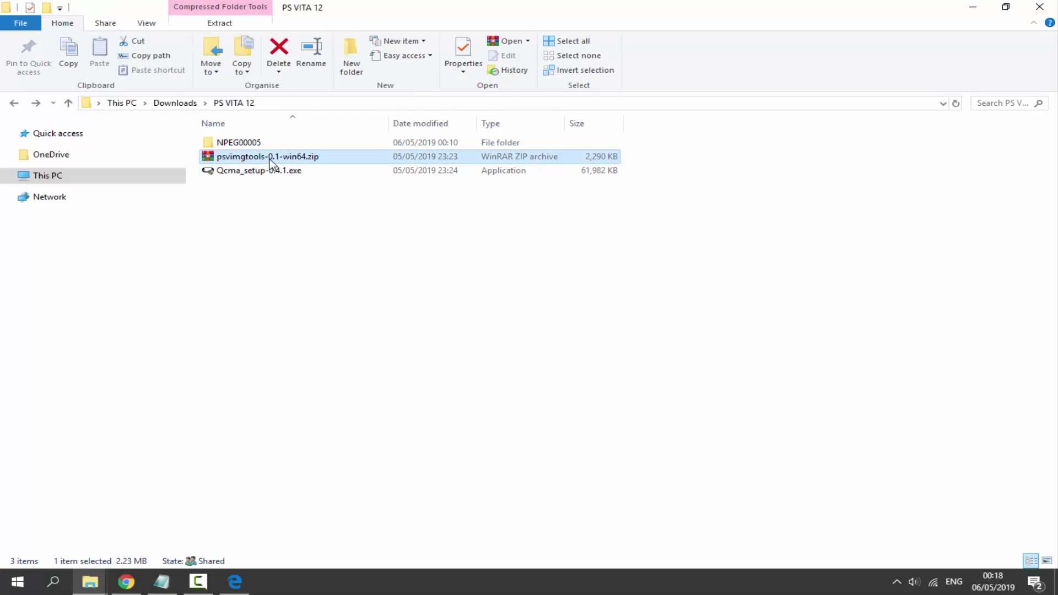
right_click(274, 157)
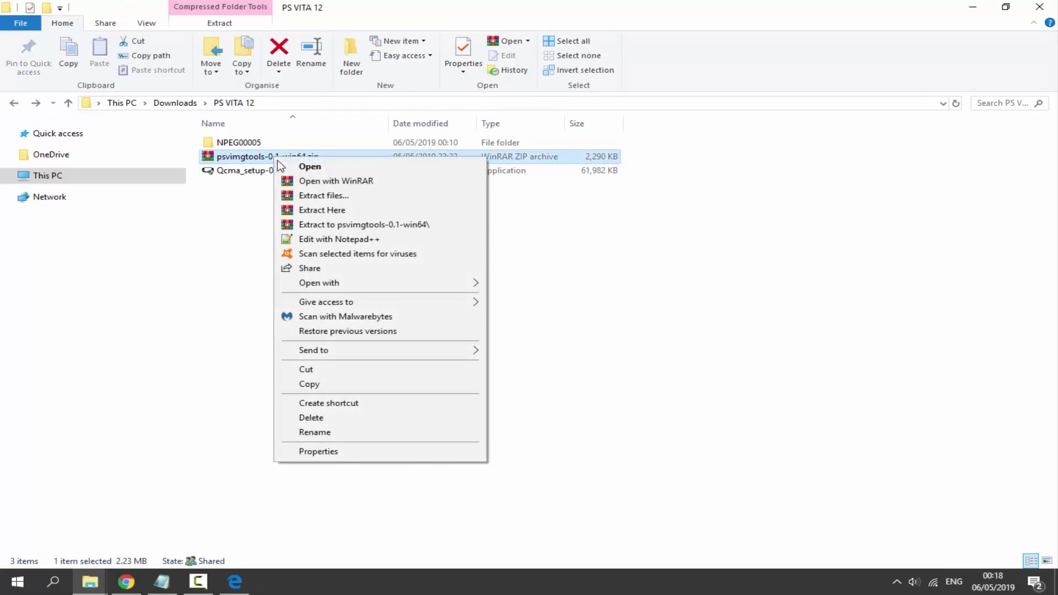
left_click(354, 225)
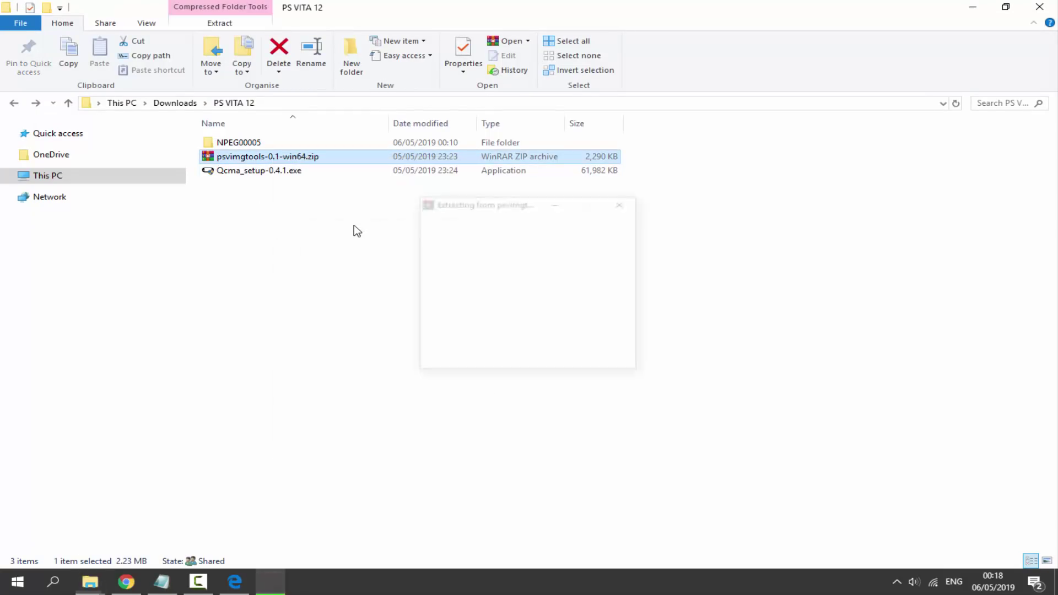
double_click(291, 159)
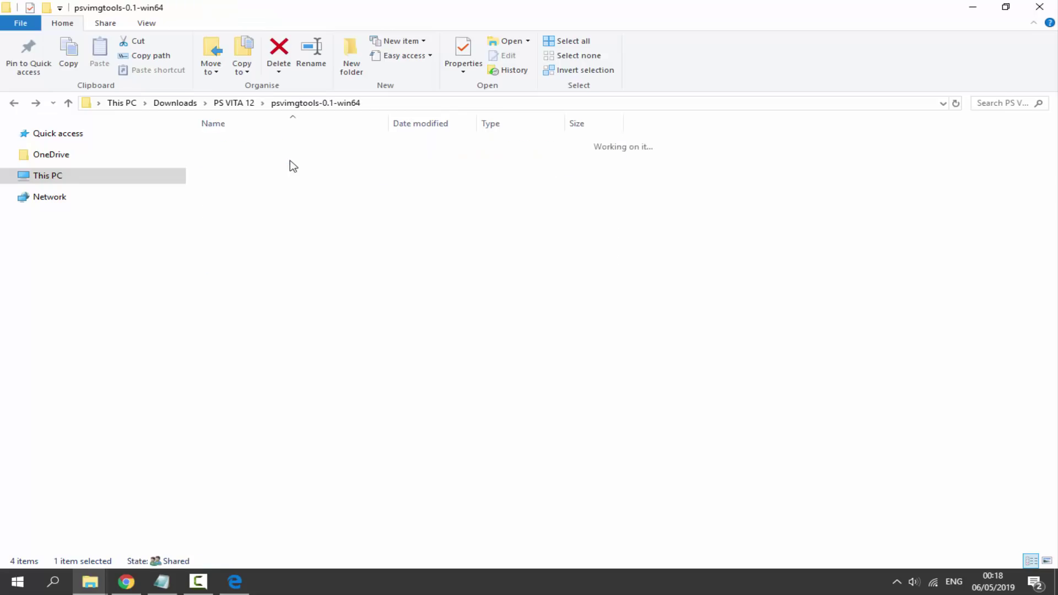
- Copy all the psvimgtools files into the NPEG00005 game folder under Documents\PS Vita\PGAME, beside game, license and sce_sys
left_click_drag(319, 367, 237, 143)
right_click(237, 142)
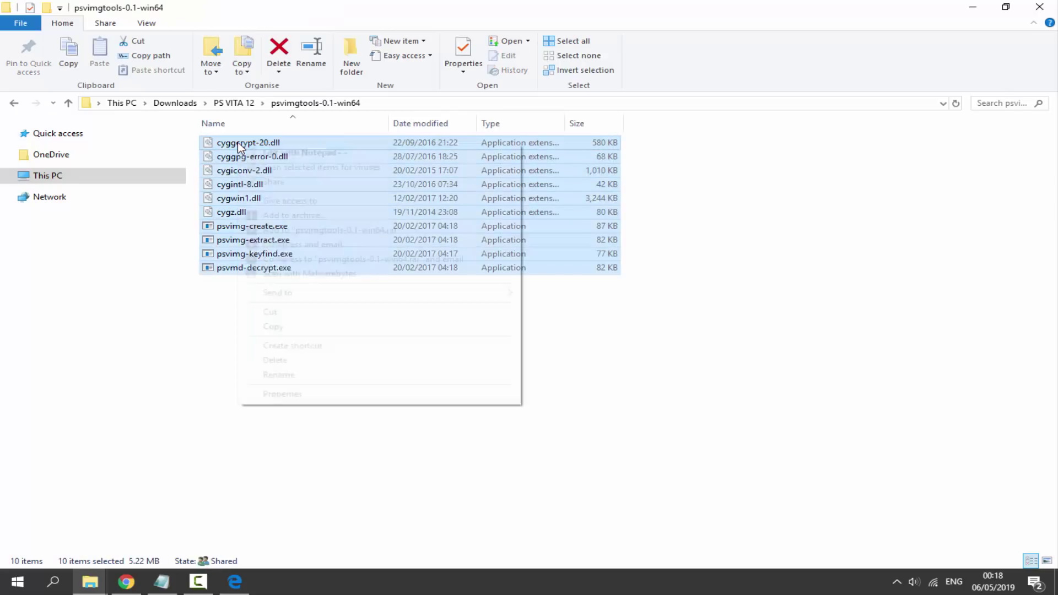
left_click(301, 326)
mouse_move(89, 581)
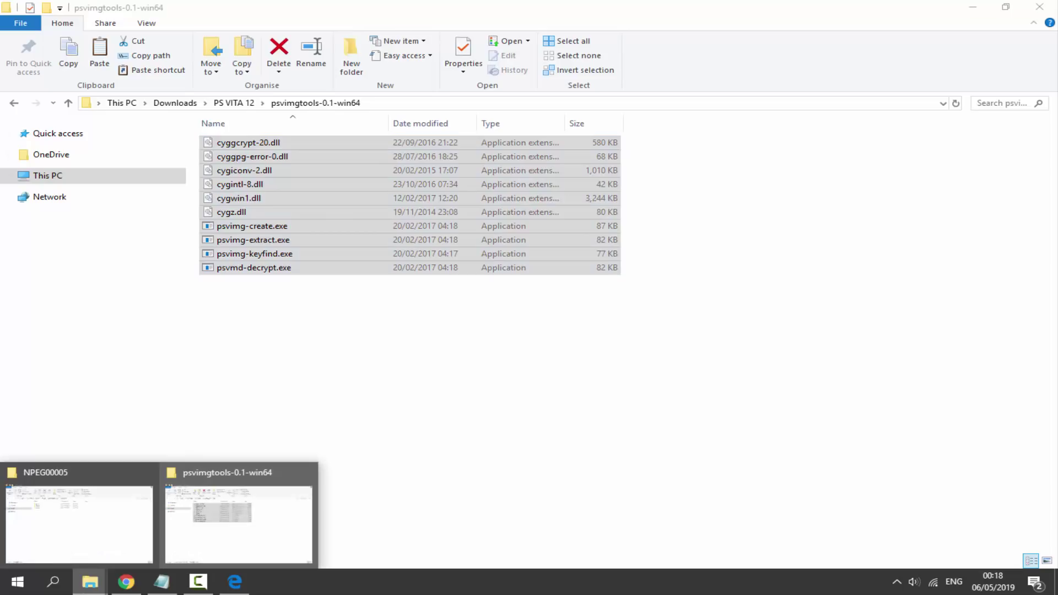
left_click(78, 535)
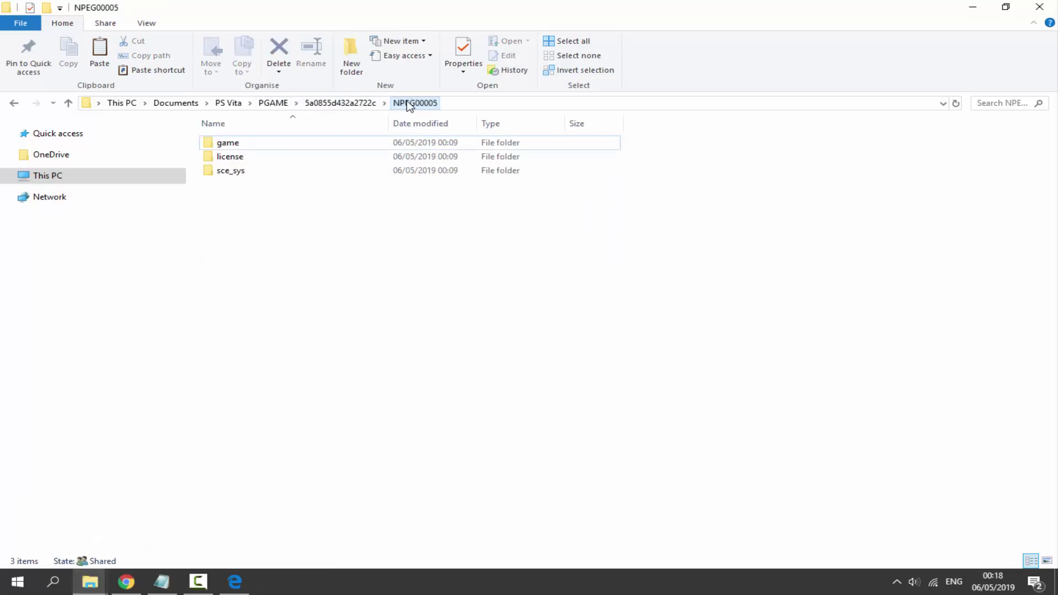
left_click(322, 105)
double_click(254, 145)
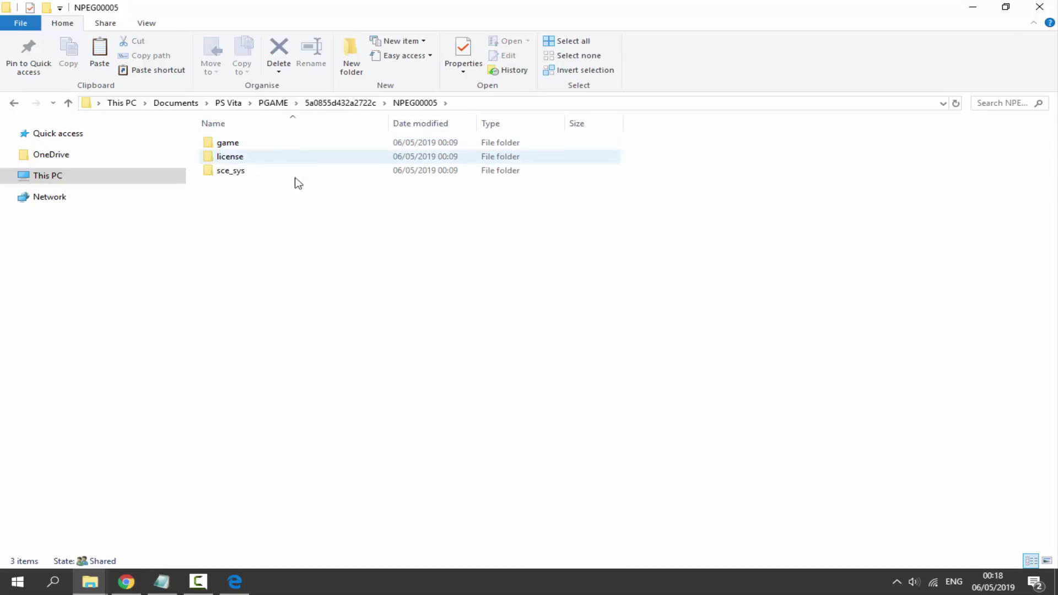
right_click(281, 234)
left_click(326, 325)
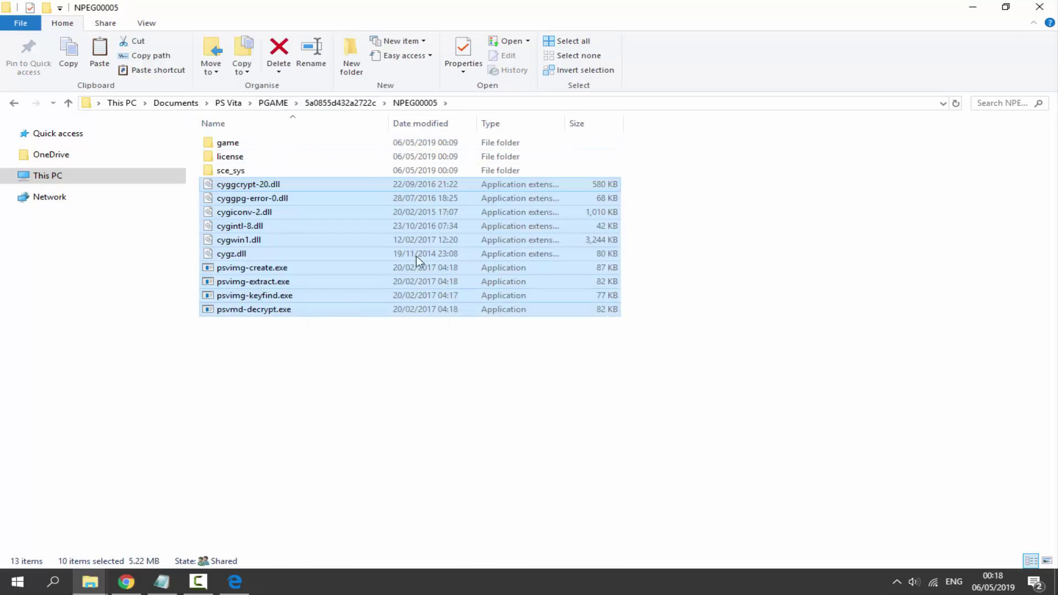
left_click(364, 368)
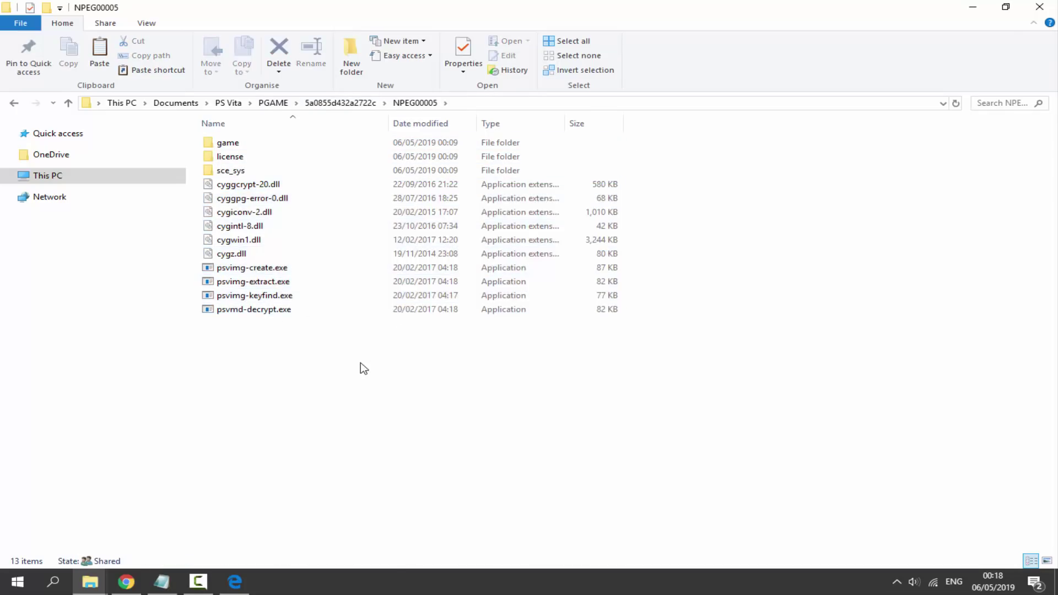
- Open Command Prompt and use cd to change to the NPEG00005 game folder inside the PGAME account folder
left_click(53, 582)
left_click(53, 581)
type("cmd")
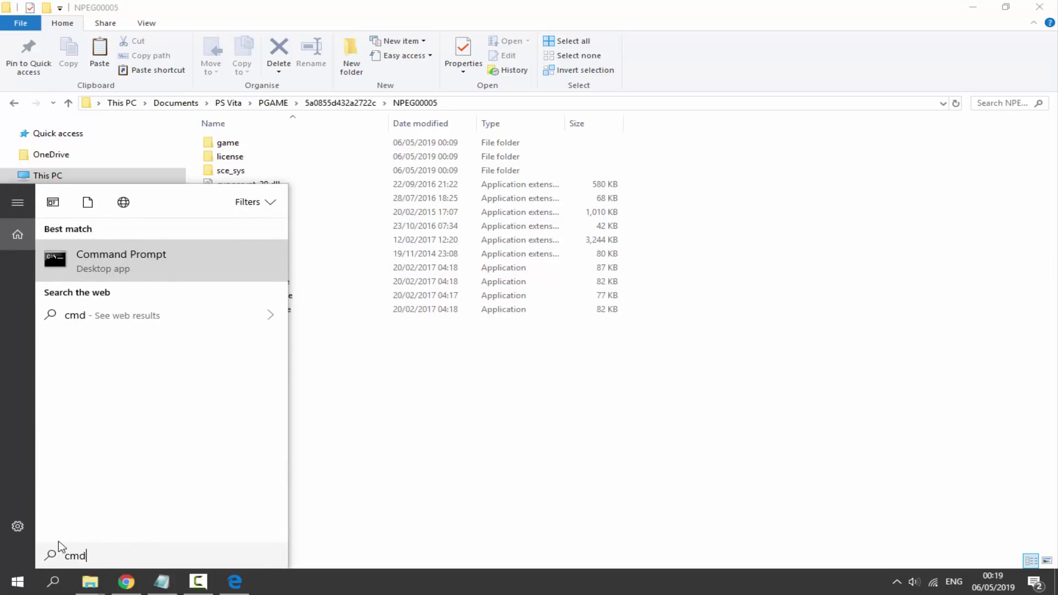
key("Return")
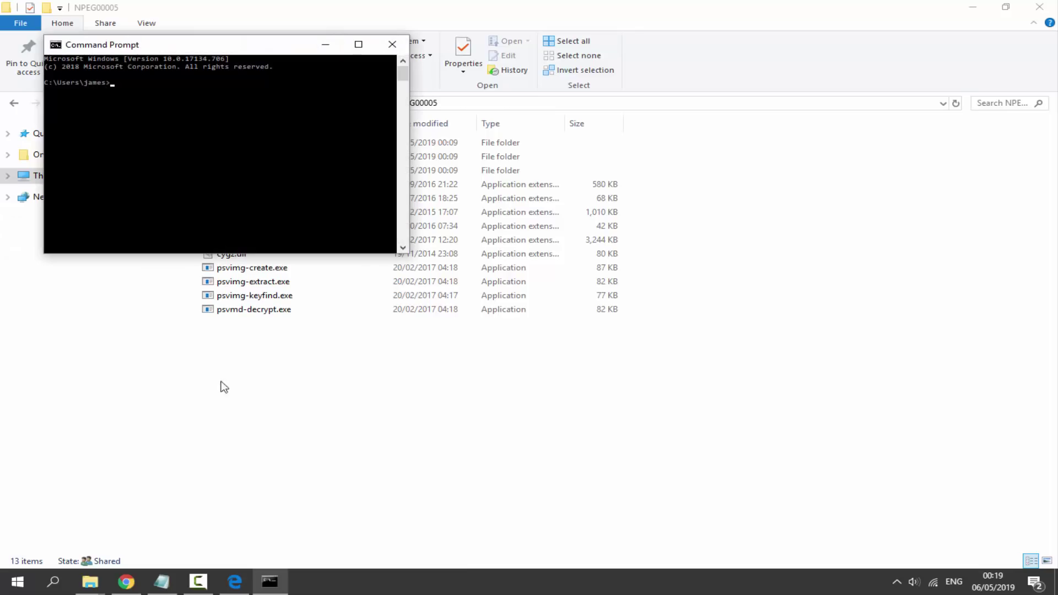
left_click_drag(230, 45, 445, 195)
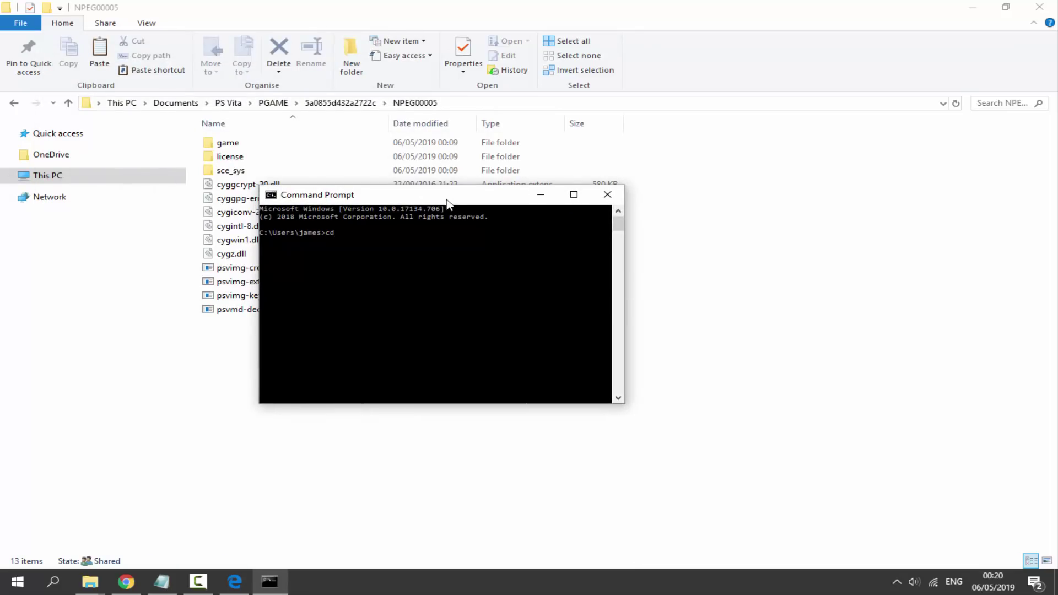
left_click(341, 103)
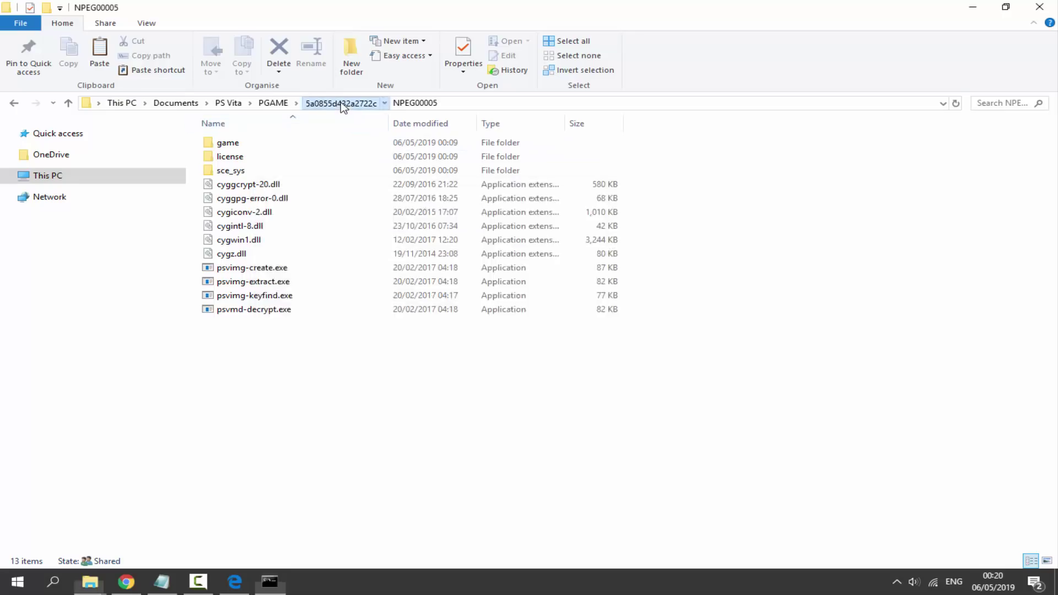
left_click_drag(260, 149, 430, 261)
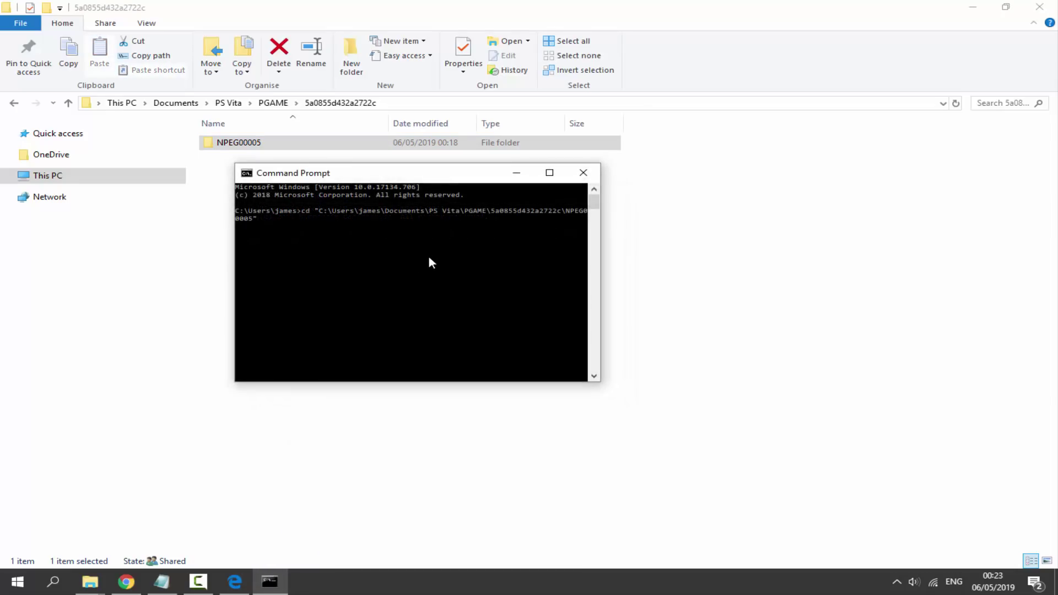
key("Return")
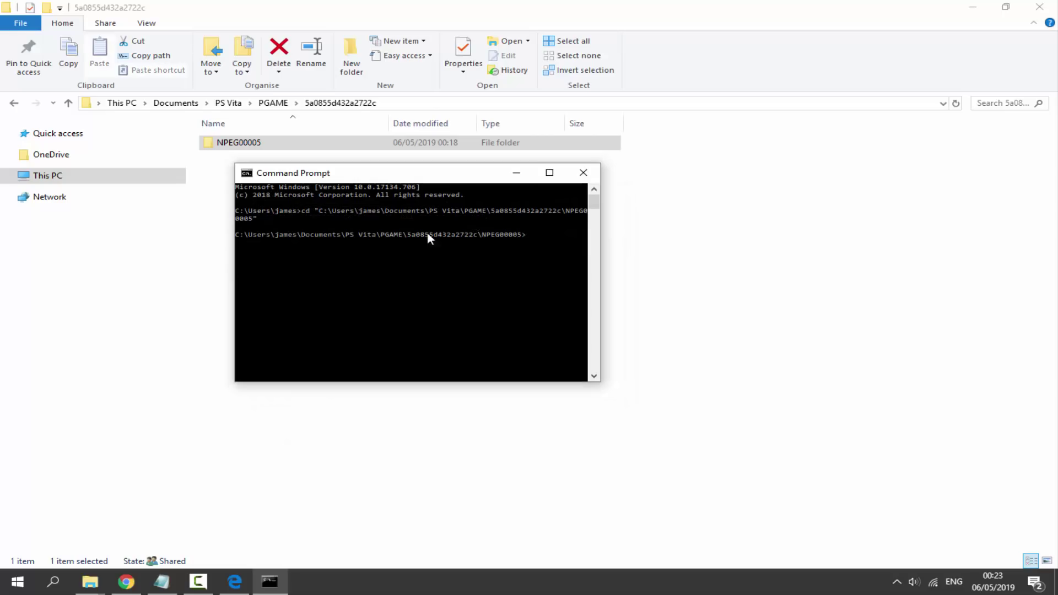
- Copy the psvimg-extract command with its decryption key from DOWNLOADS.txt and run it in Command Prompt to decrypt game/game.psvimg into game_dec
left_click(162, 582)
left_click_drag(325, 155, 31, 119)
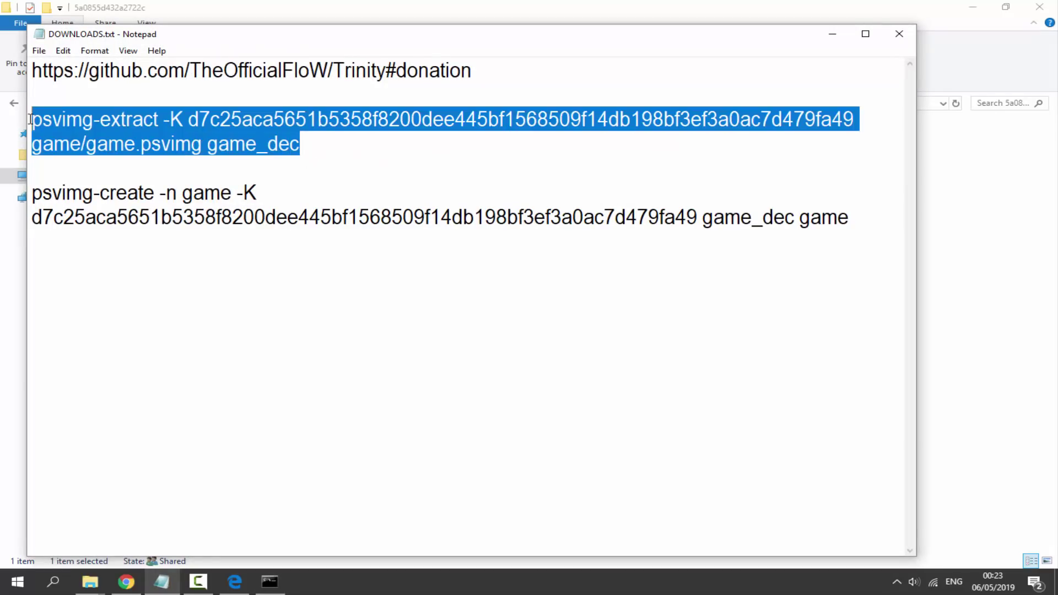
right_click(80, 115)
left_click(110, 160)
left_click(832, 38)
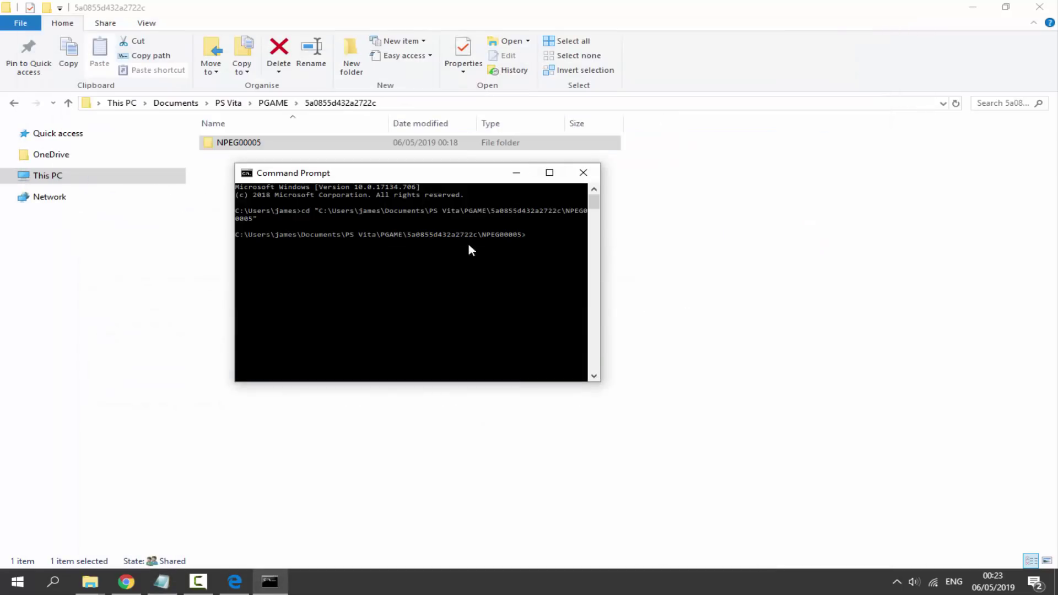
key("ctrl+v")
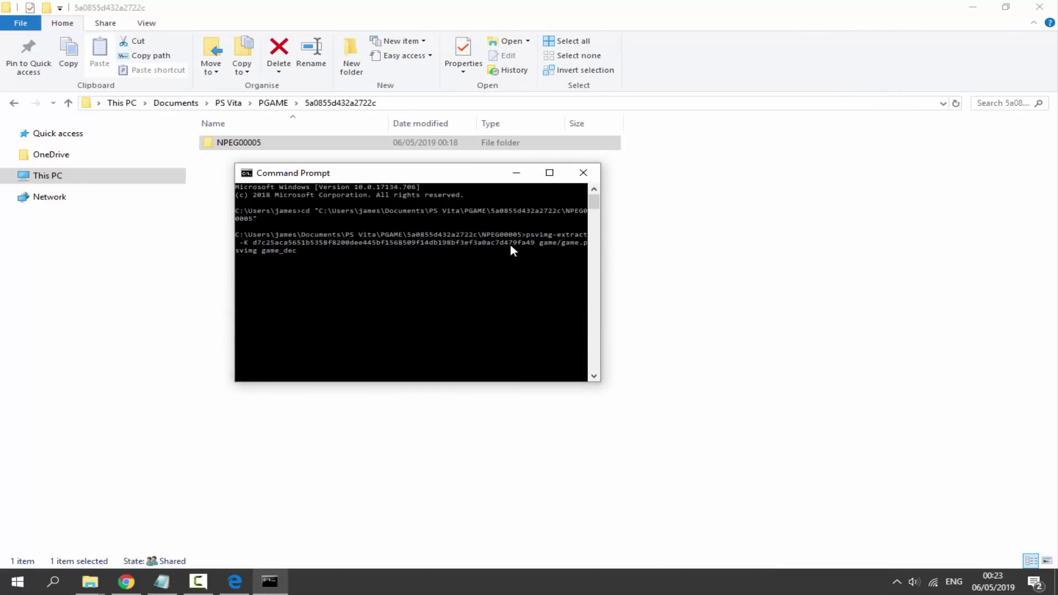
key("Return")
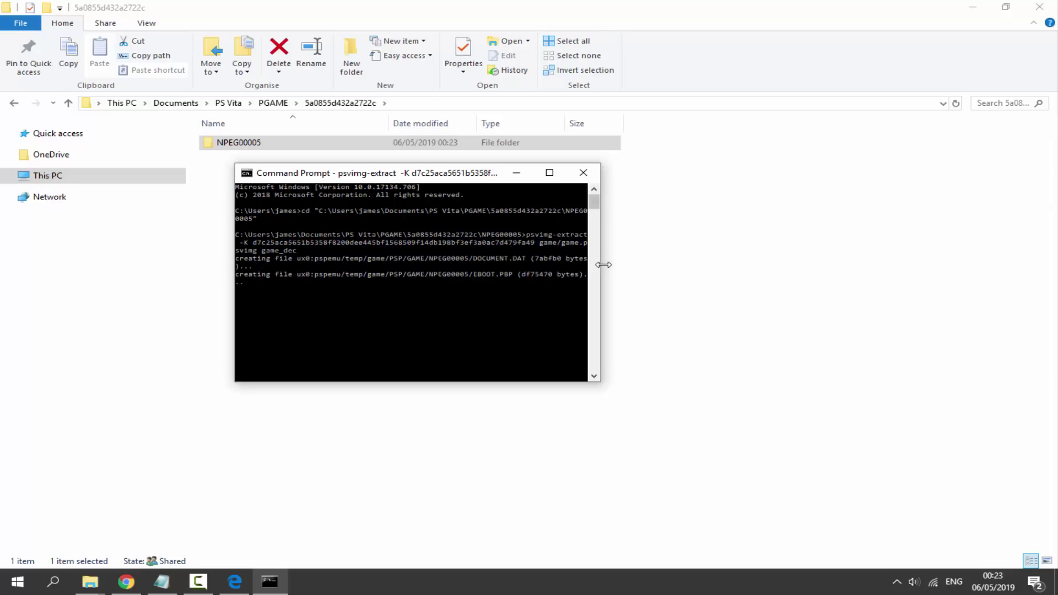
left_click_drag(603, 269, 655, 272)
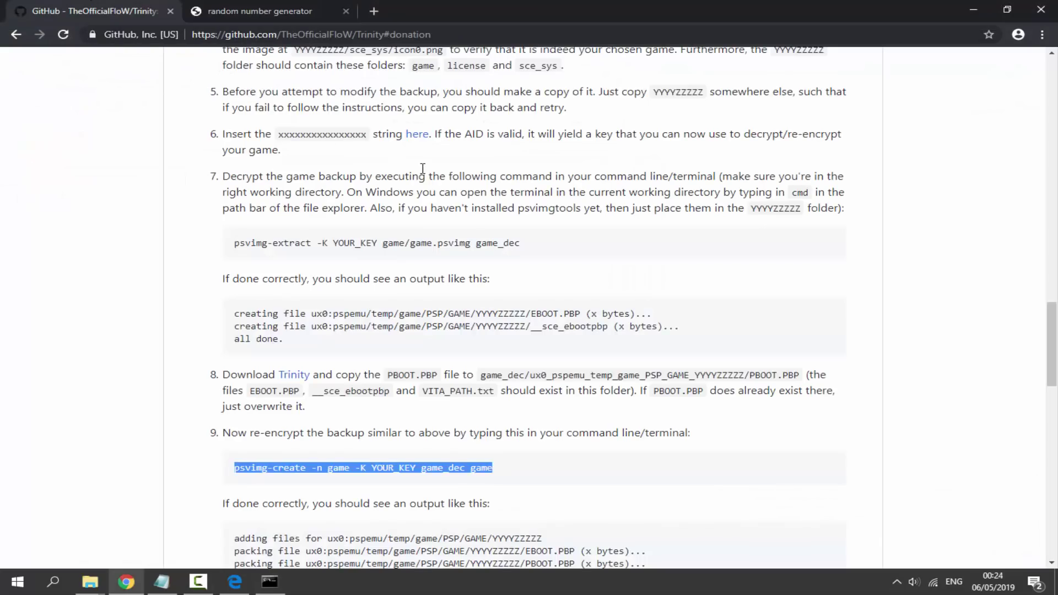
- Switch to Chrome, download PBOOT.PBP through the Trinity link in step 8 of the guide, and show it in the PS VITA 12 folder
middle_click(295, 379)
left_click(317, 385)
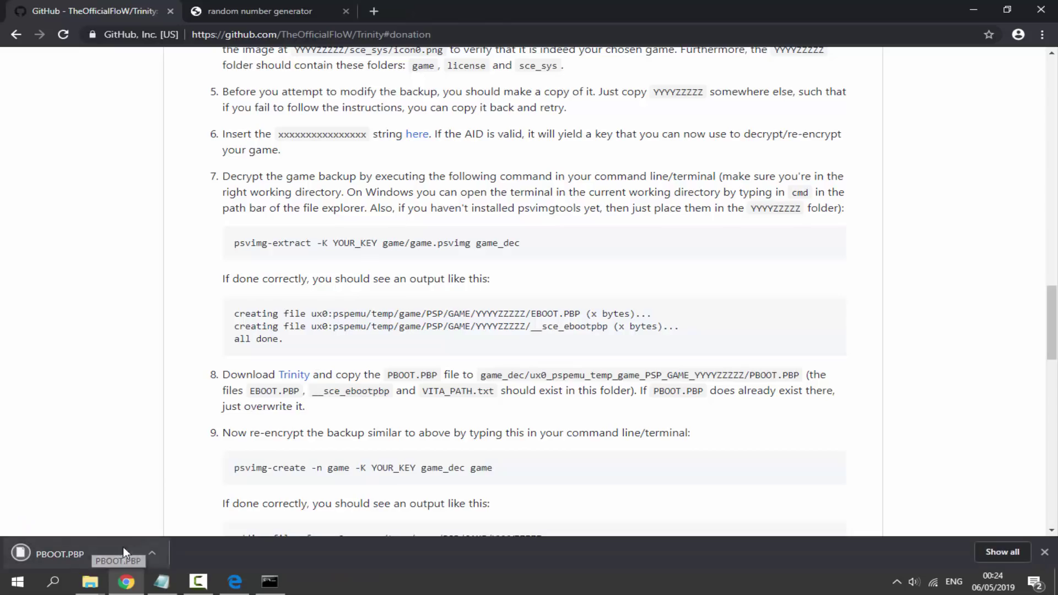
left_click(108, 548)
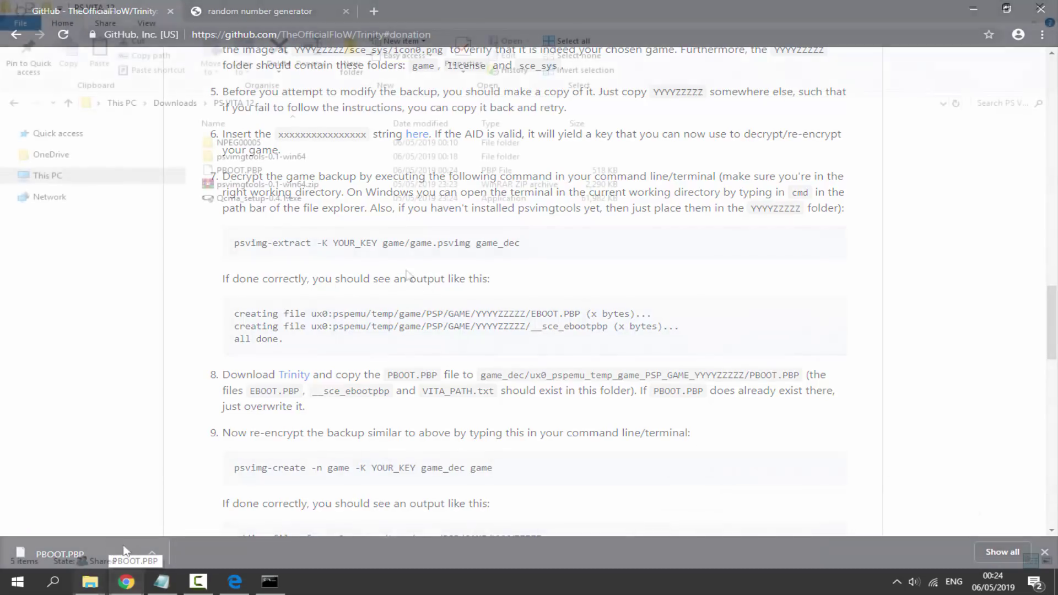
left_click_drag(272, 263, 308, 330)
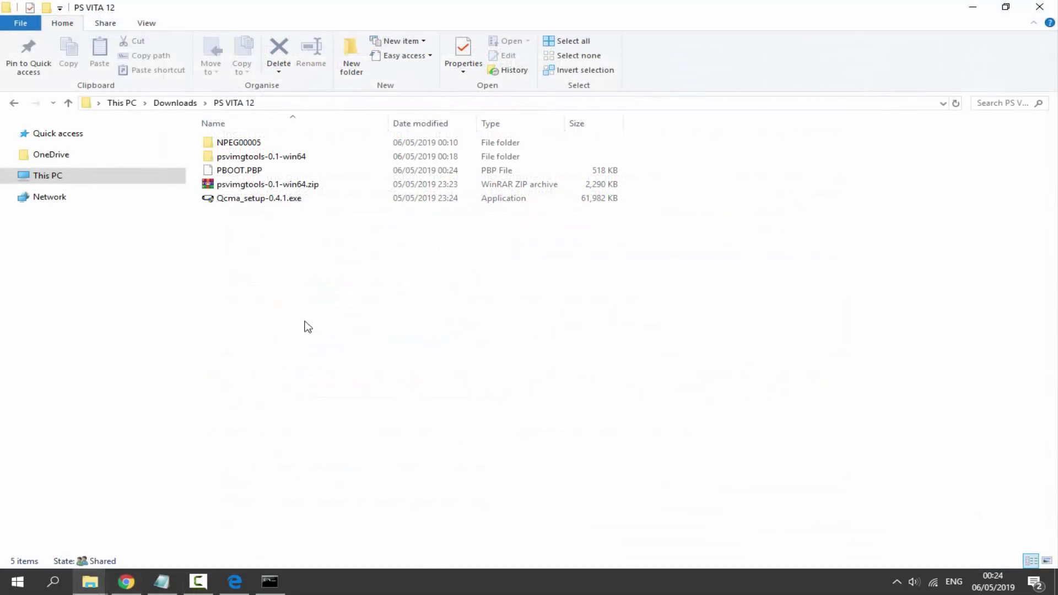
- Copy PBOOT.PBP from PS VITA 12 into the ux0_pspemu_temp_game_PSP_GAME_NPEG00005 folder inside NPEG00005\game_dec
left_click(251, 173)
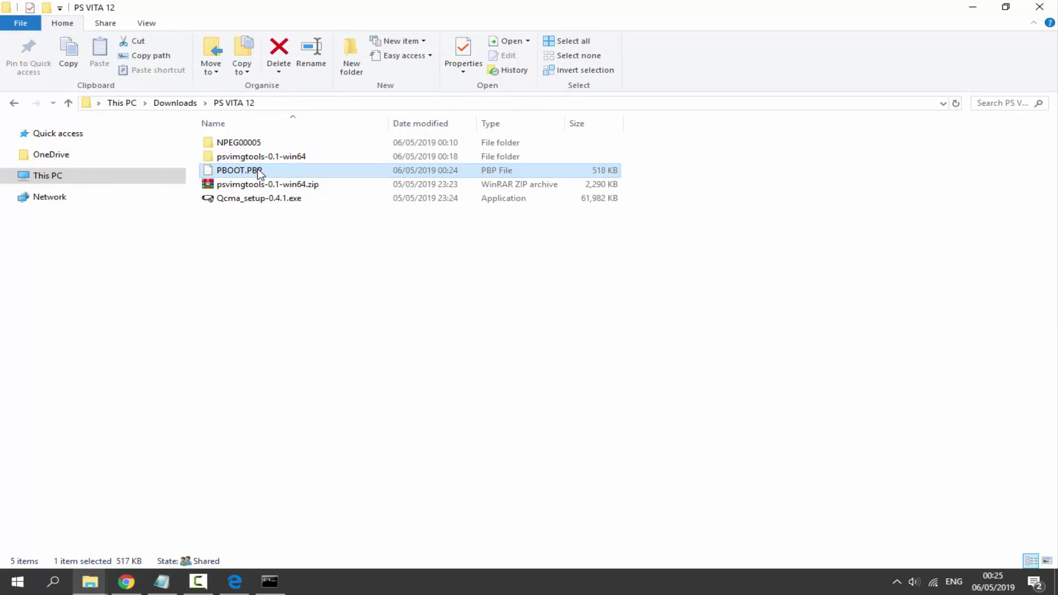
right_click(257, 172)
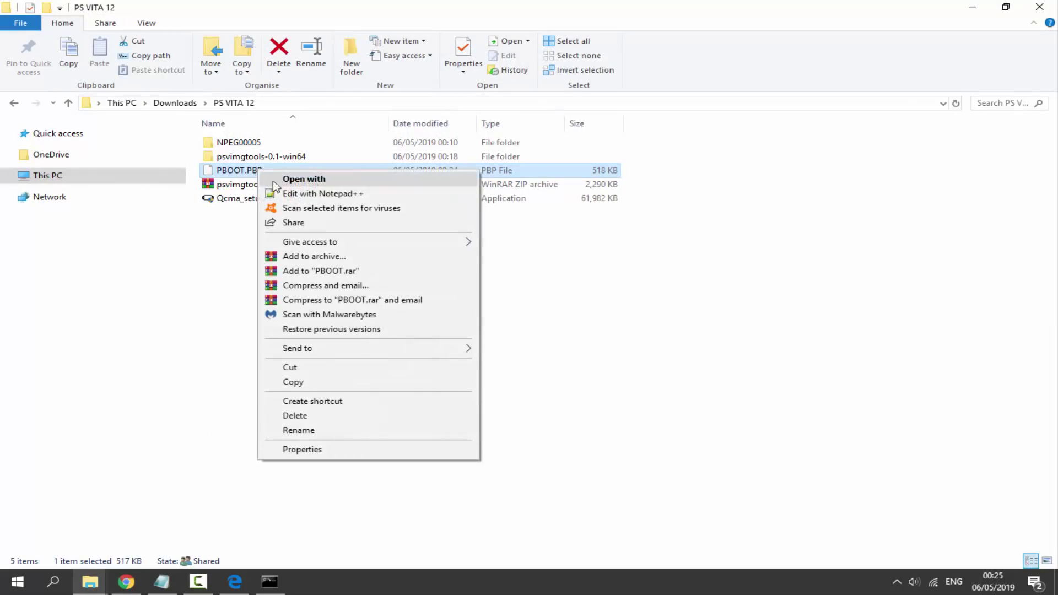
left_click(306, 380)
mouse_move(90, 580)
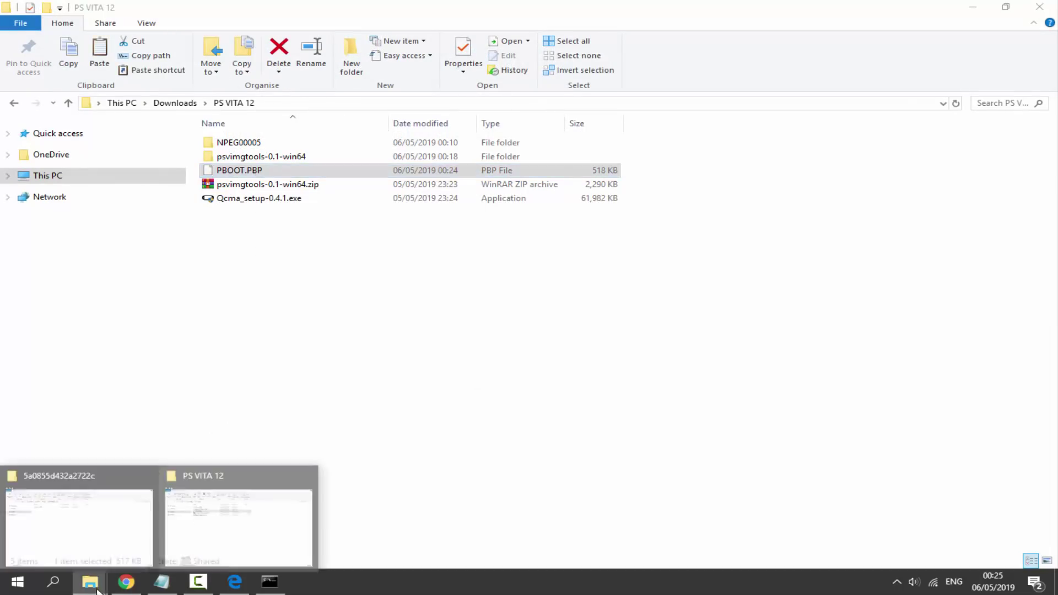
left_click(78, 538)
double_click(255, 143)
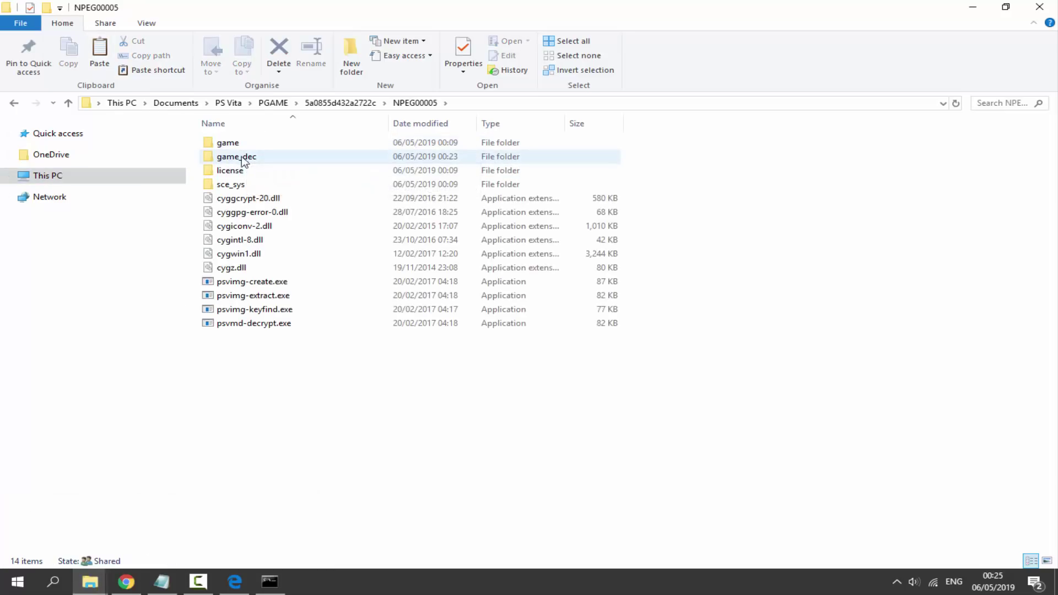
double_click(263, 160)
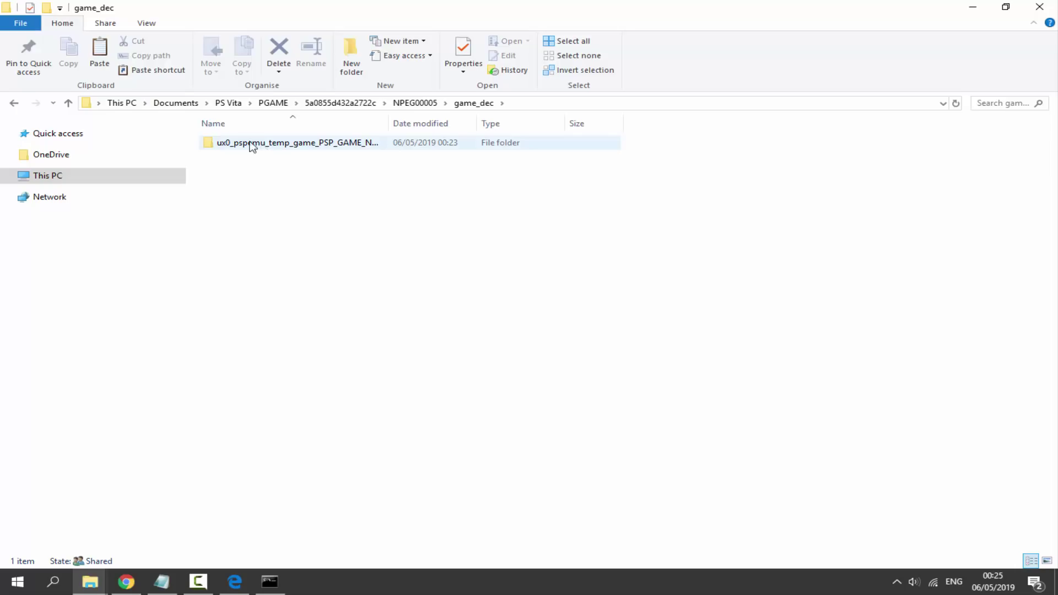
double_click(246, 146)
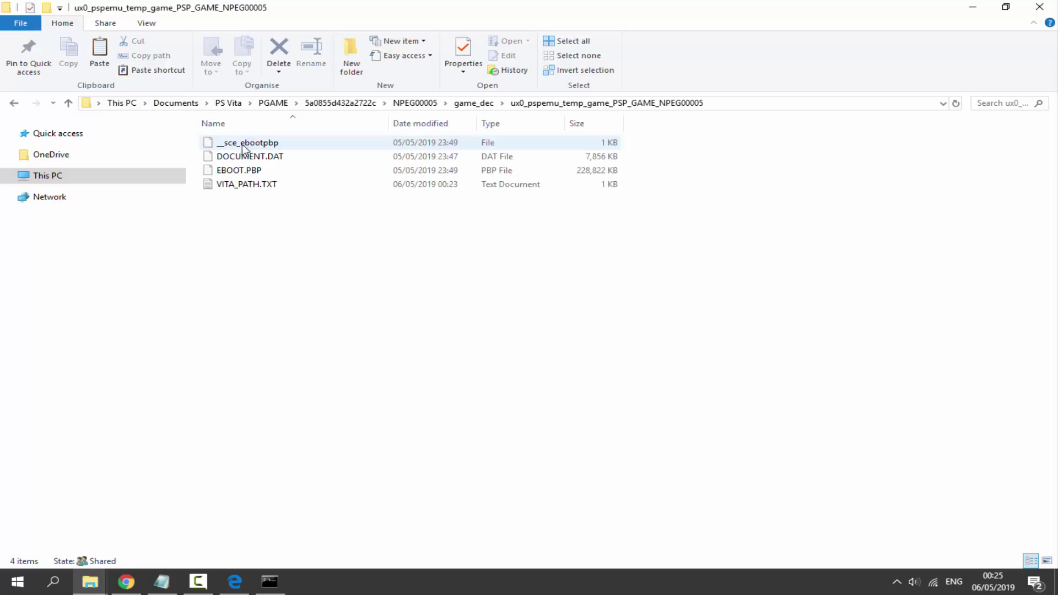
right_click(262, 214)
left_click(299, 305)
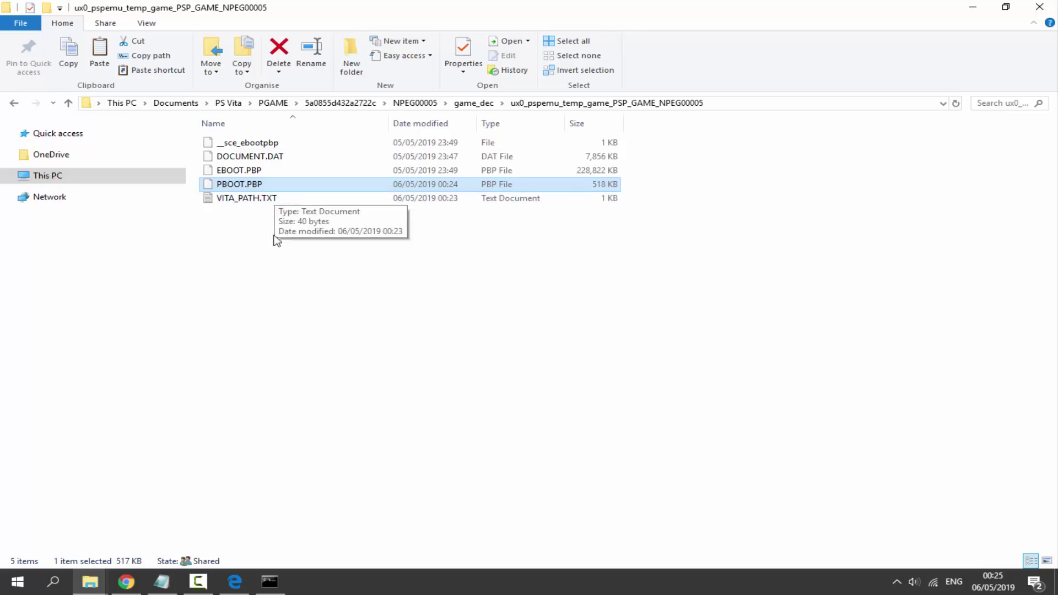
left_click(333, 301)
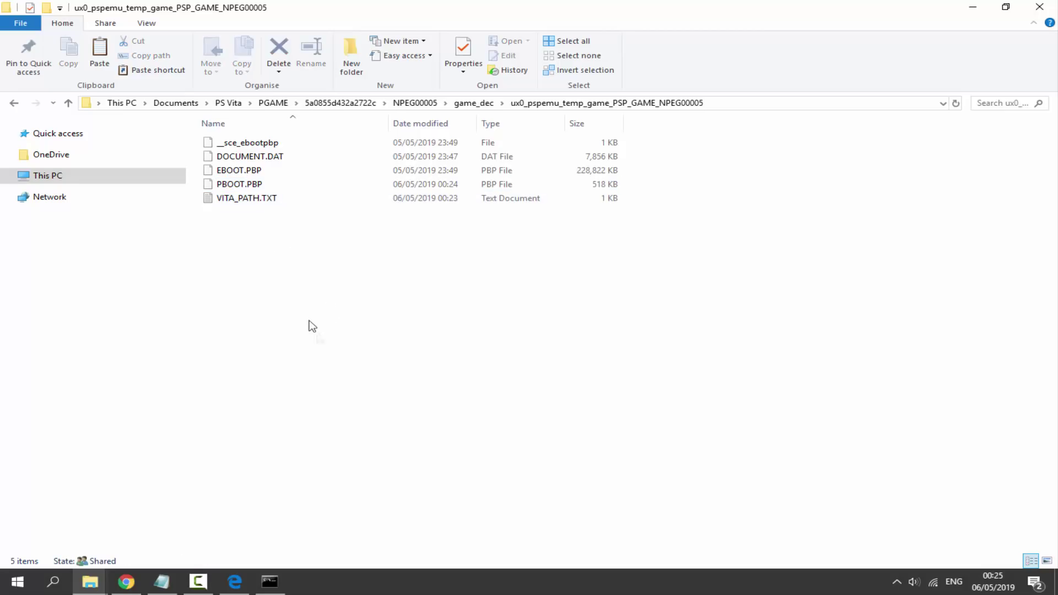
- Copy the psvimg-create command with its encryption key from DOWNLOADS.txt and run it in Command Prompt to re-encrypt game_dec into game
left_click(270, 582)
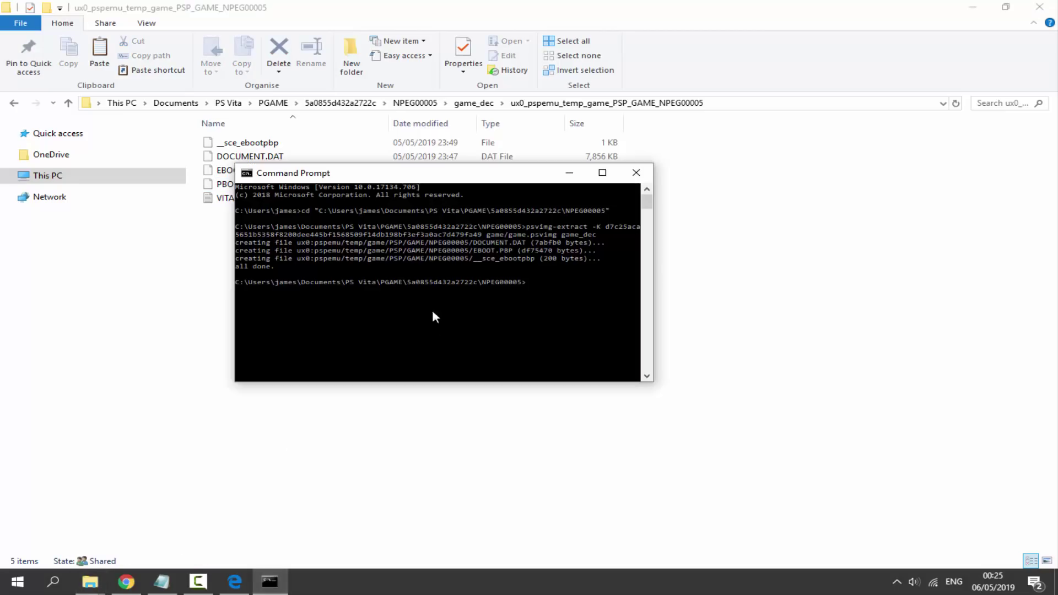
left_click(162, 582)
left_click_drag(860, 221, 32, 193)
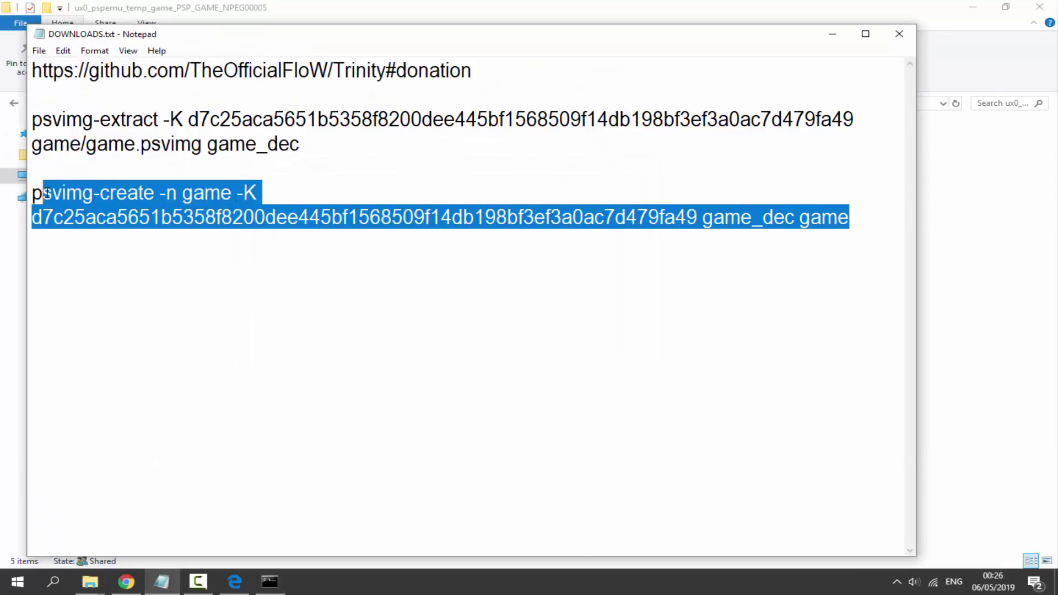
right_click(43, 192)
left_click(78, 233)
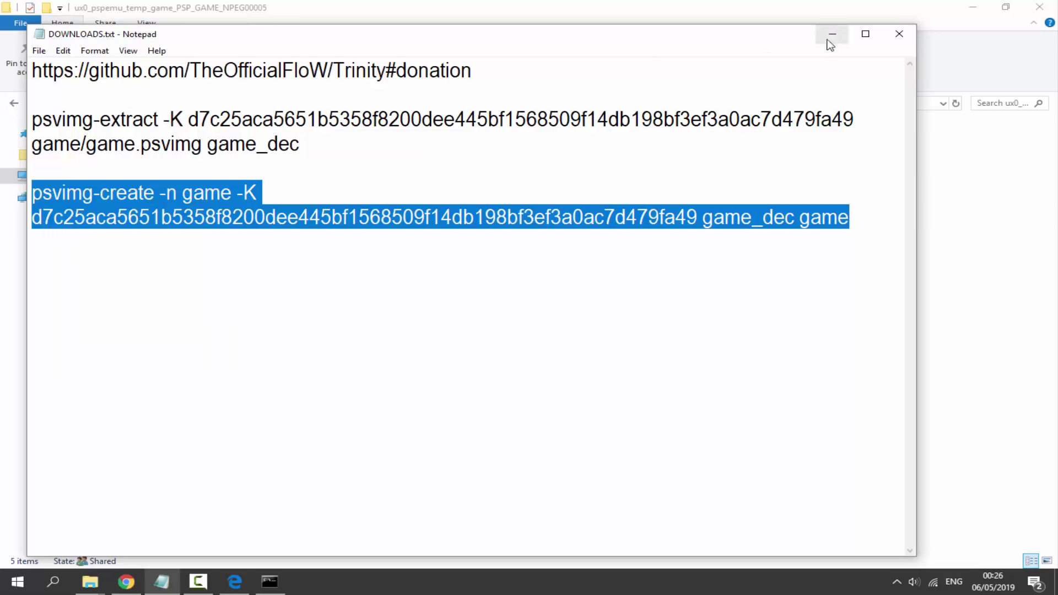
left_click(833, 33)
right_click(609, 293)
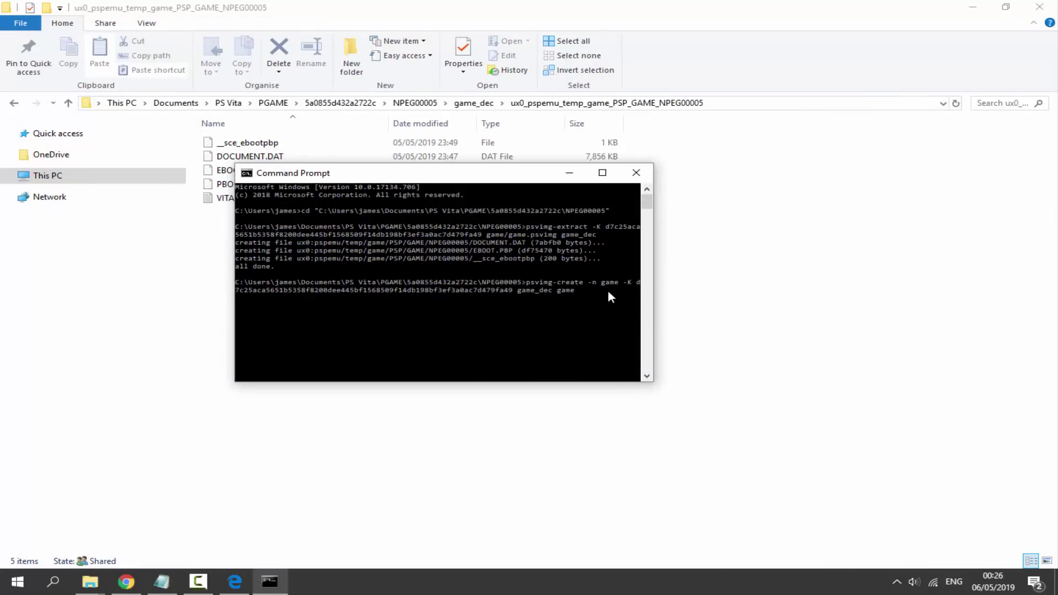
key("Return")
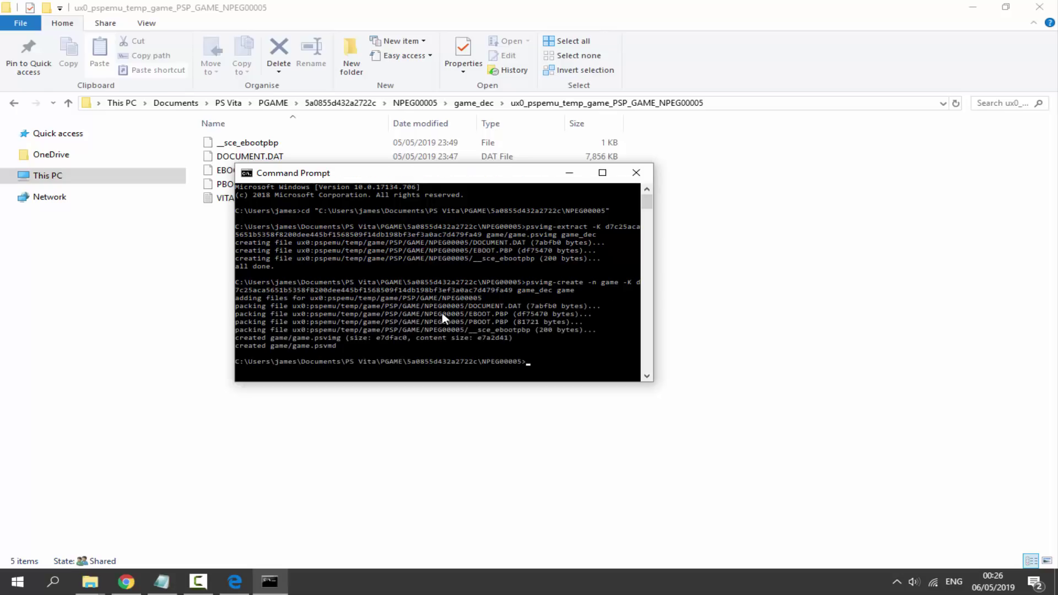
scroll(442, 313, "down", 1)
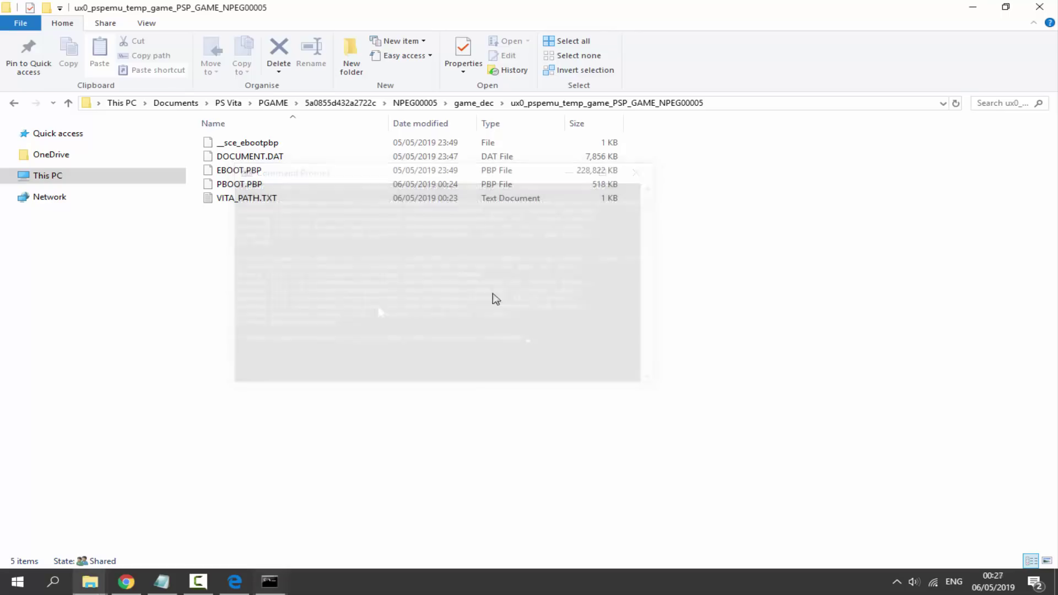
- Delete the psvimgtools files and the game_dec folder from NPEG00005, keeping only game, license and sce_sys, and refresh the folder
left_click(412, 103)
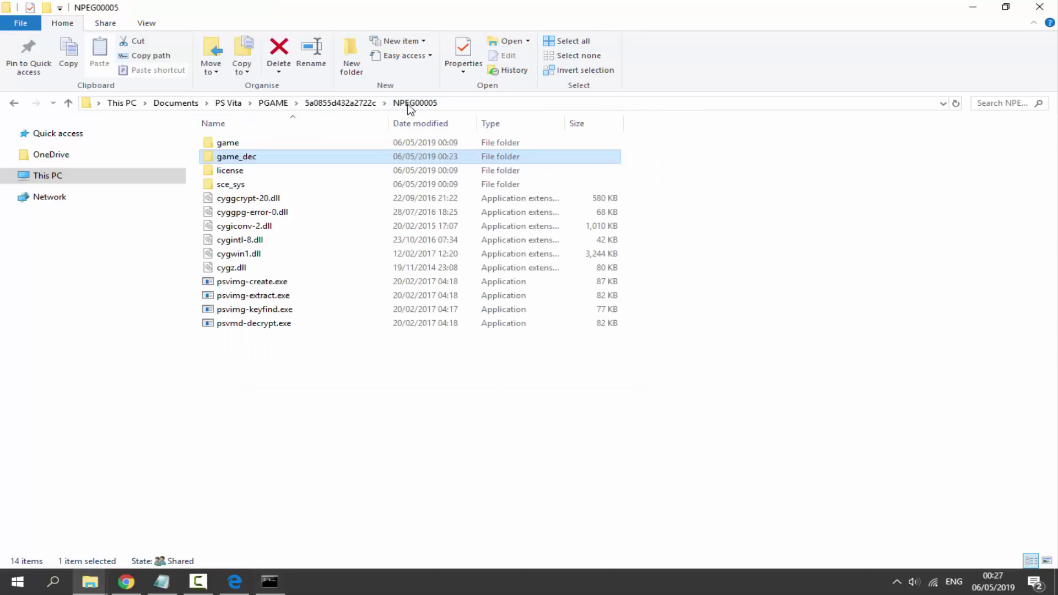
left_click_drag(323, 392, 226, 202)
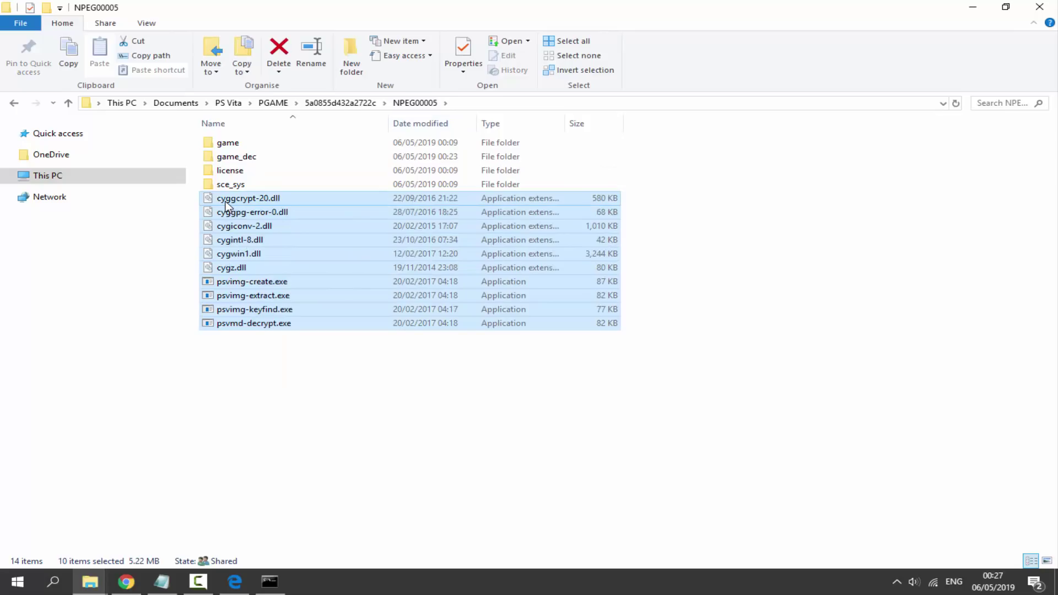
key("Delete")
left_click(237, 159)
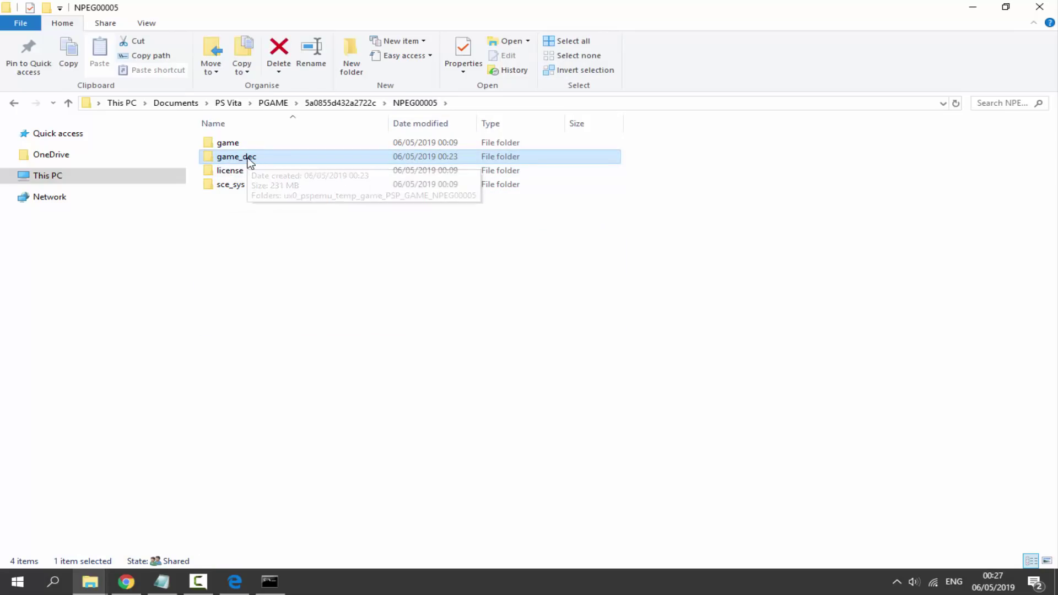
key("Delete")
right_click(313, 239)
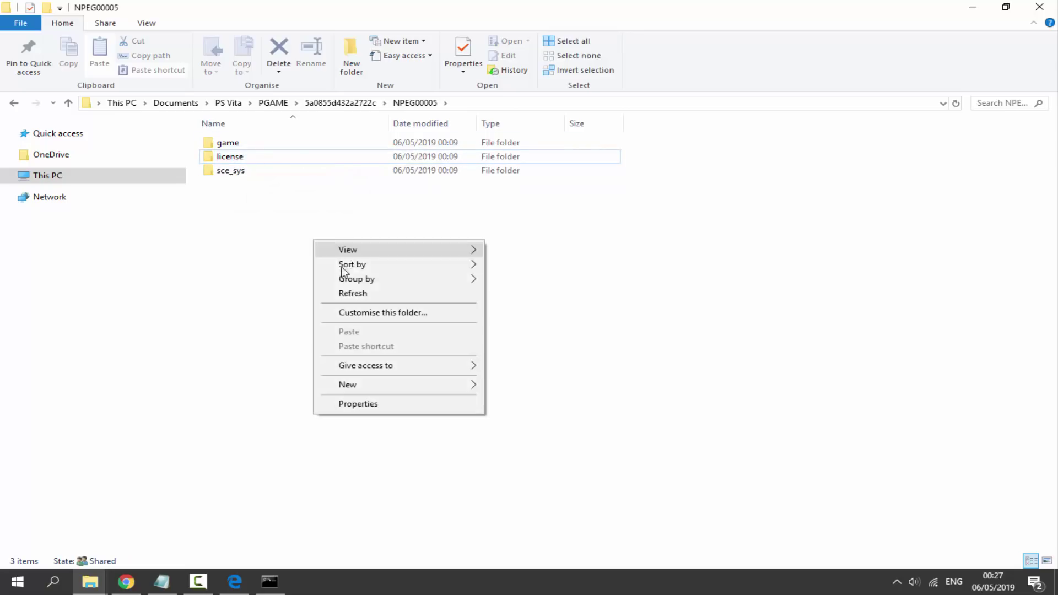
left_click(349, 292)
right_click(310, 248)
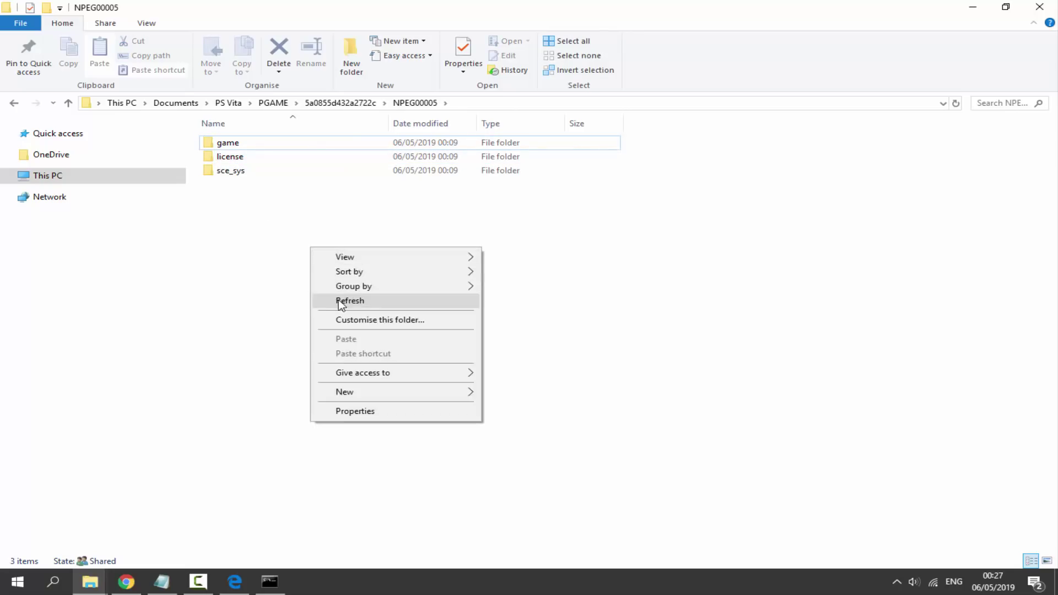
left_click(376, 301)
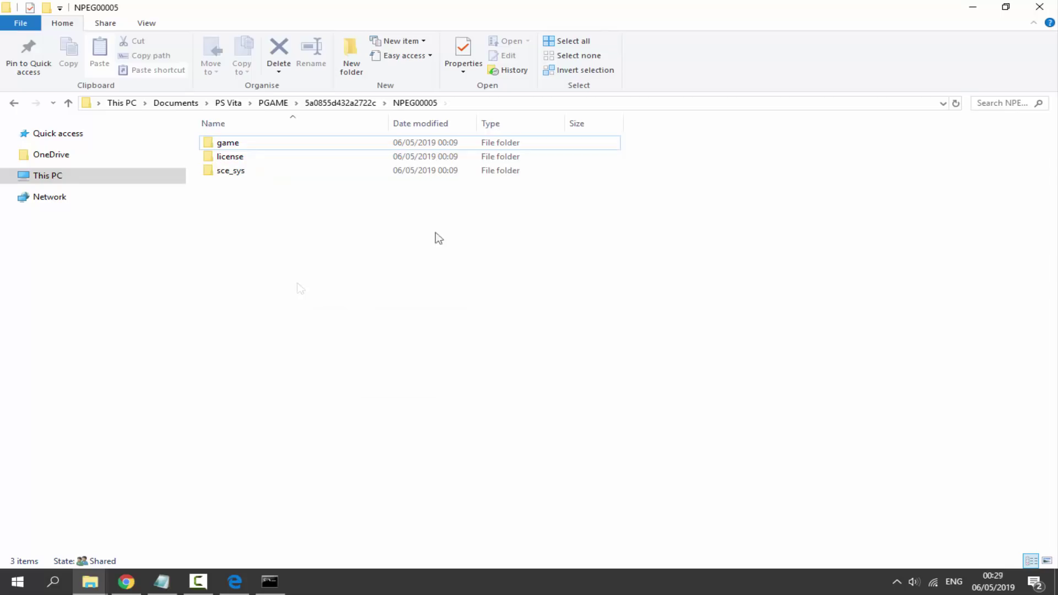
- Copy the modified NPEG00005 folder from the PGAME account folder and create a folder named Backup Hacked in PS VITA 12
left_click(335, 104)
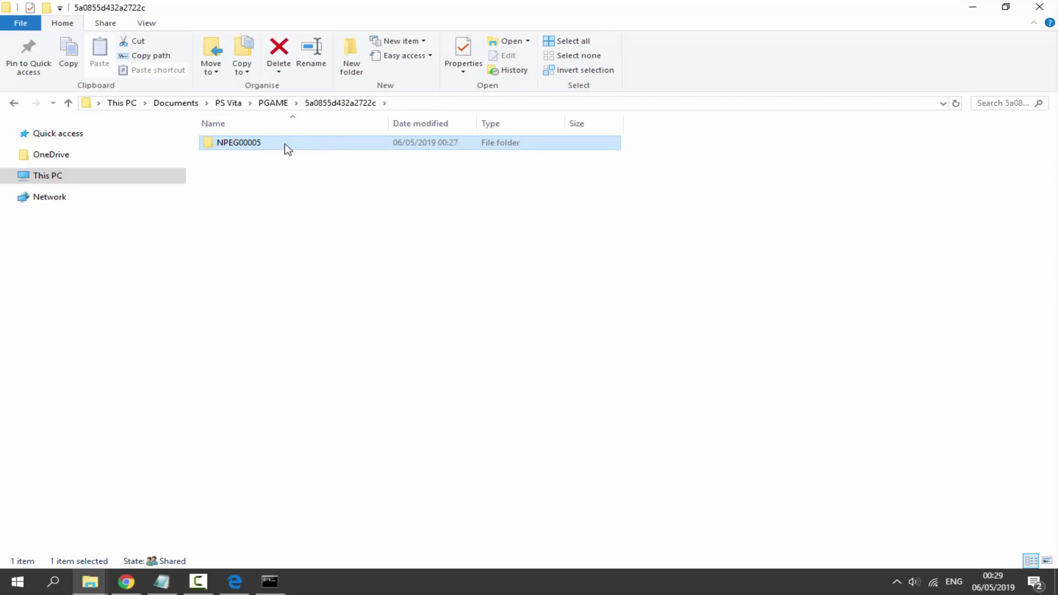
right_click(288, 147)
left_click(349, 417)
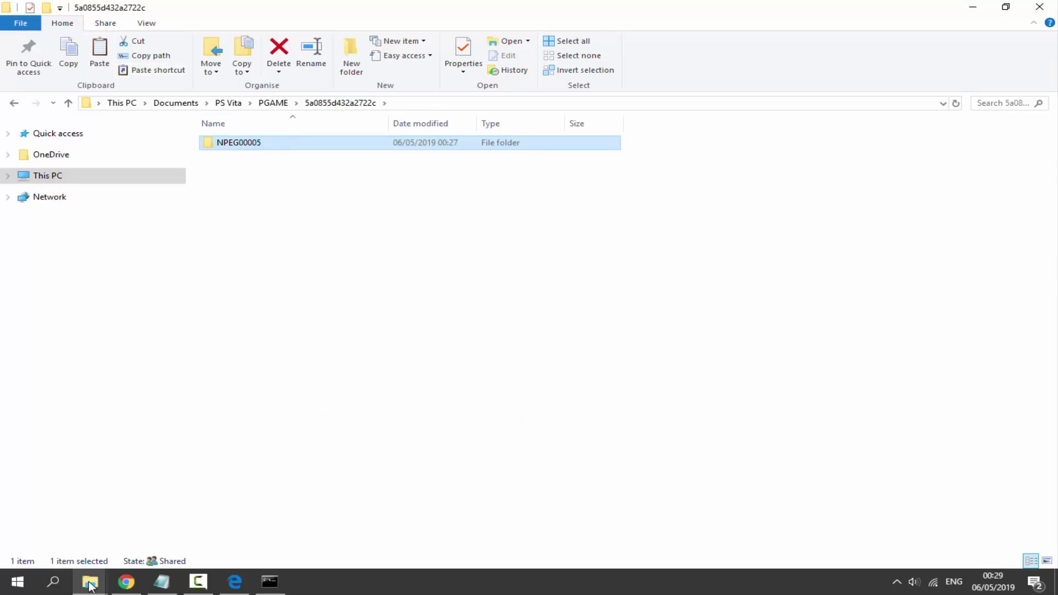
mouse_move(90, 585)
left_click(255, 529)
left_click(254, 145)
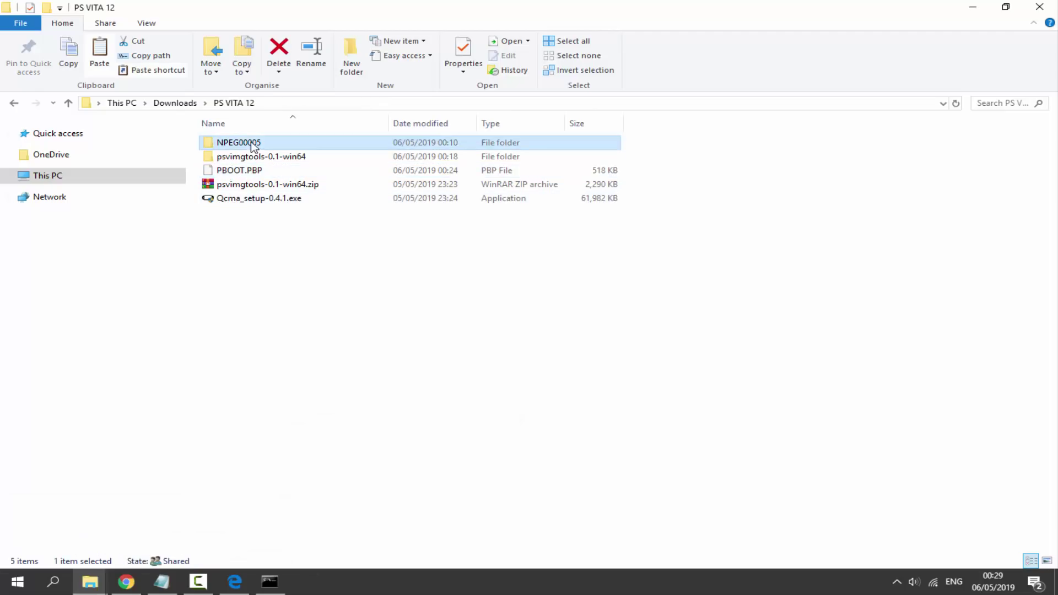
right_click(263, 249)
mouse_move(348, 393)
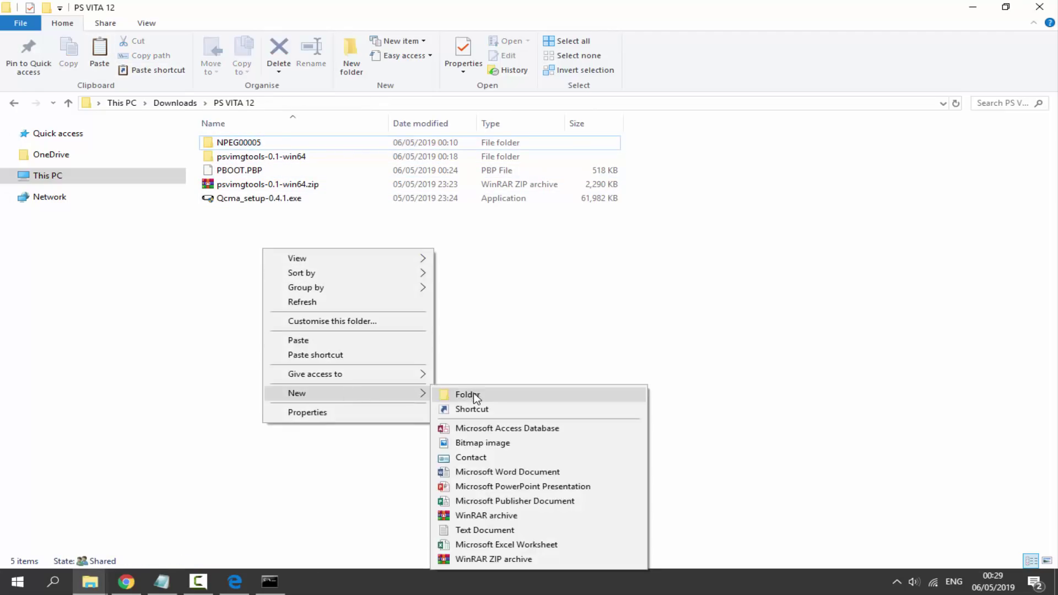
left_click(467, 395)
type("Backup Hacked")
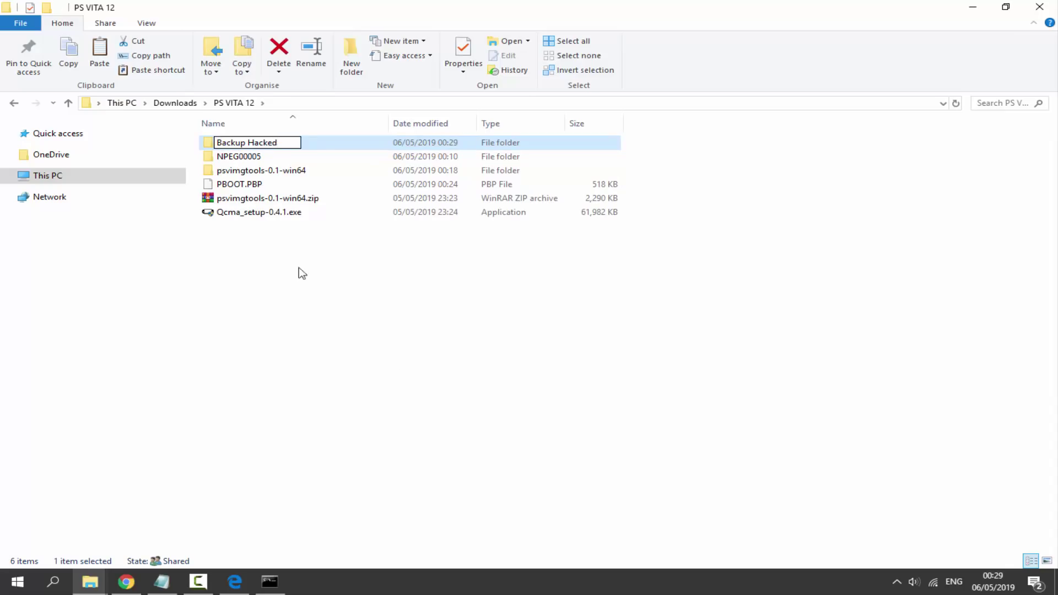
key("Return")
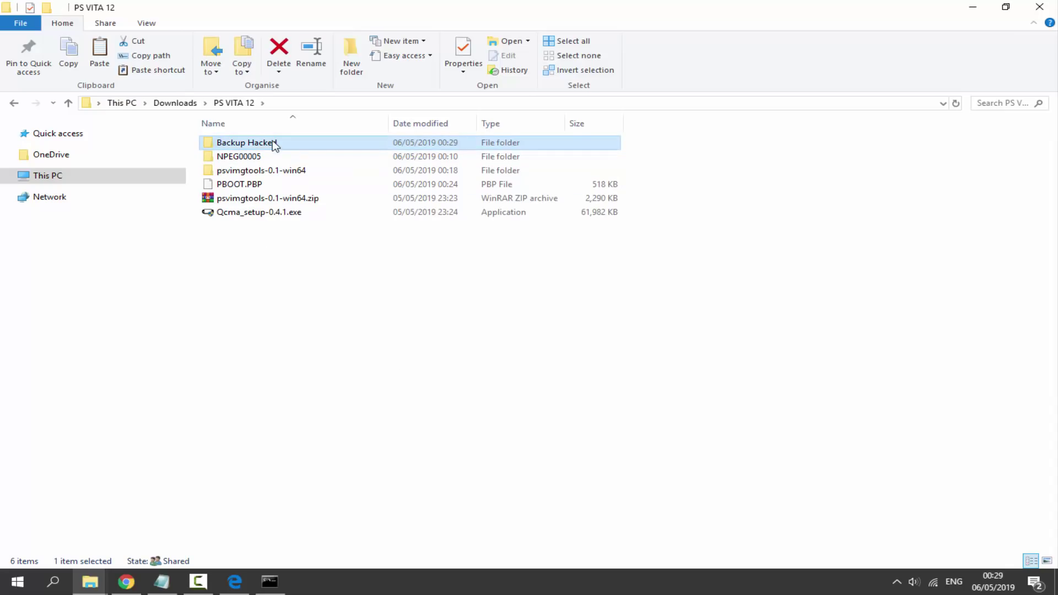
- Paste the copied NPEG00005 folder into Backup Hacked
double_click(272, 141)
right_click(275, 193)
left_click(310, 284)
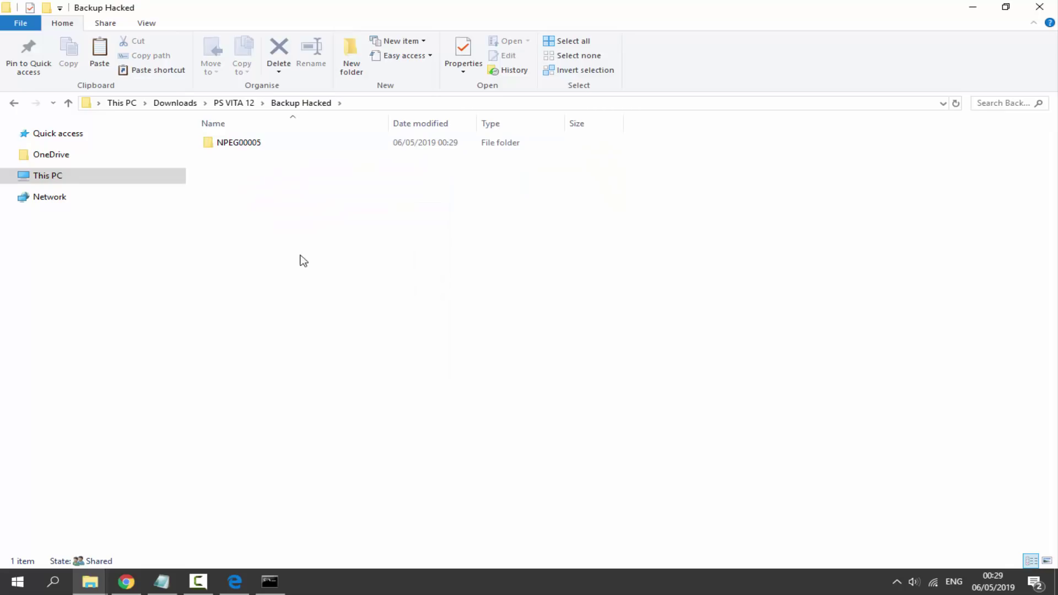
- Refresh the Qcma database so it picks up the modified backup
left_click(898, 582)
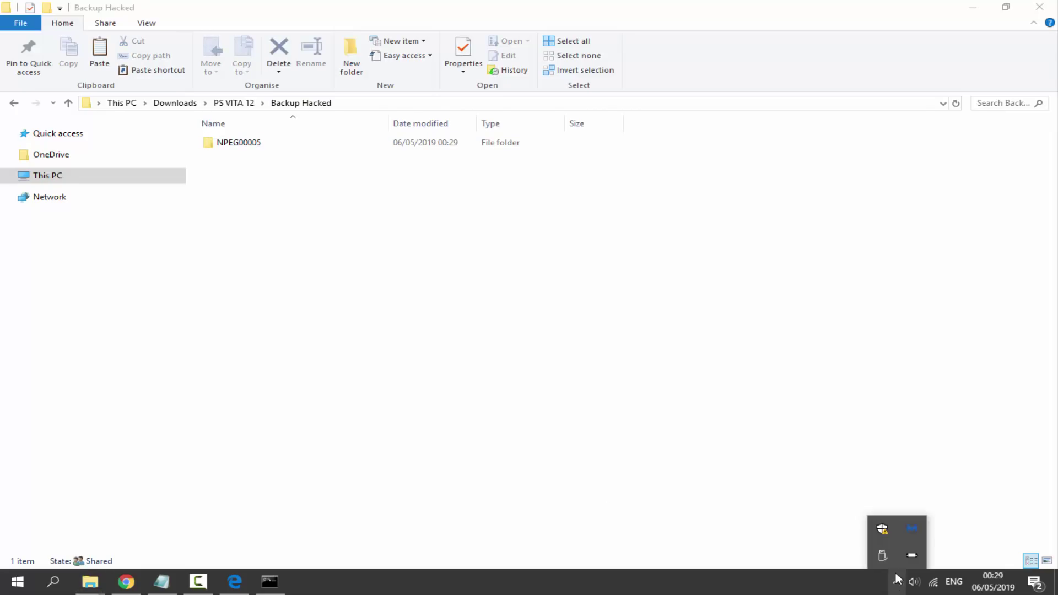
right_click(911, 556)
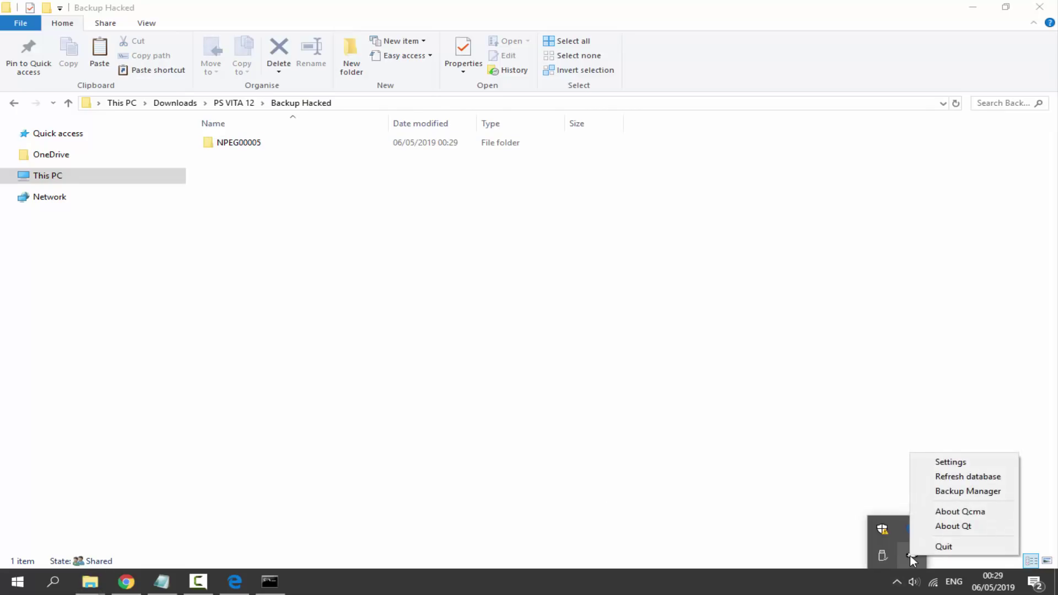
left_click(962, 477)
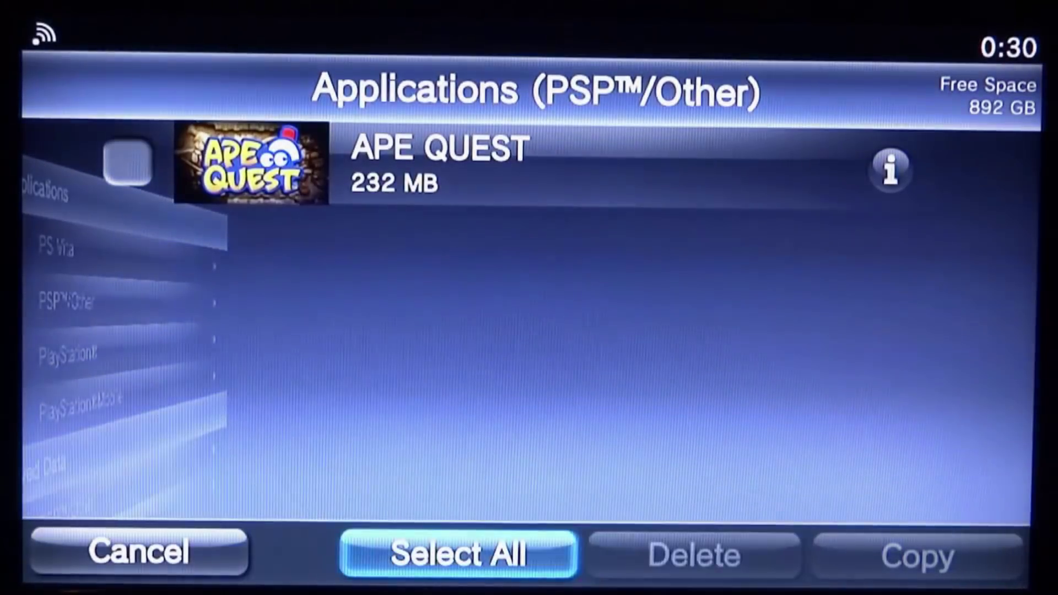
- On the PS TV, leave the system-to-PC transfer and open the PSP/Other applications list for copying from PC to PS TV System
key("Left")
key("Return")
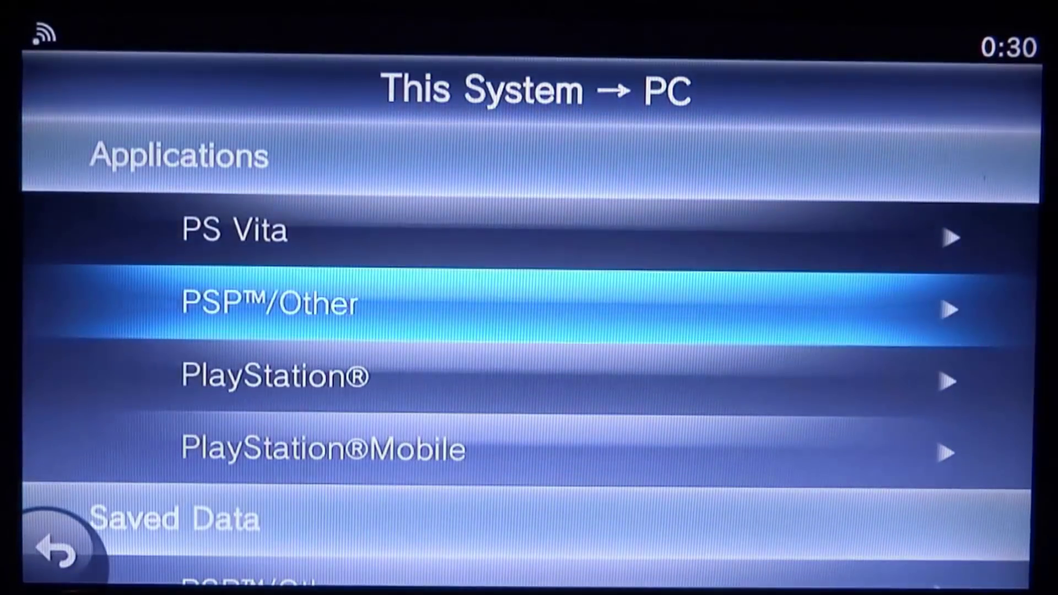
key("Down")
key("Return")
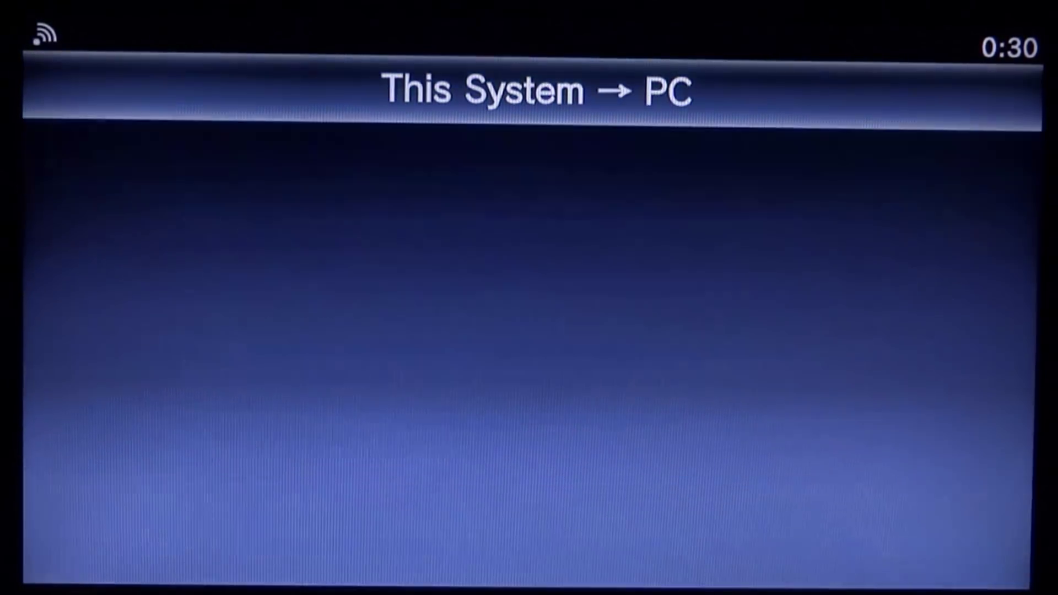
key("Escape")
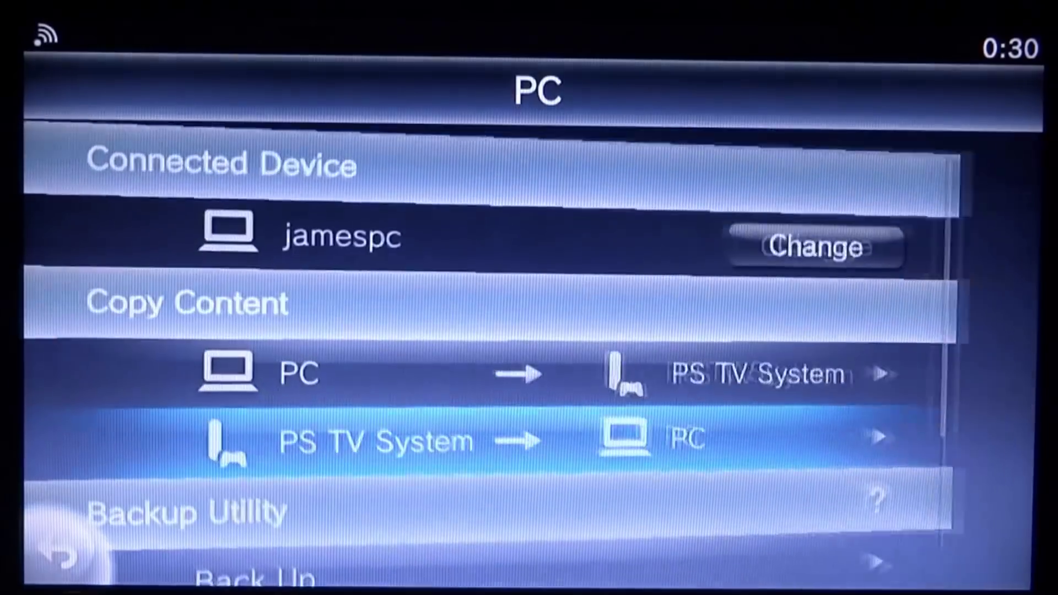
key("Up")
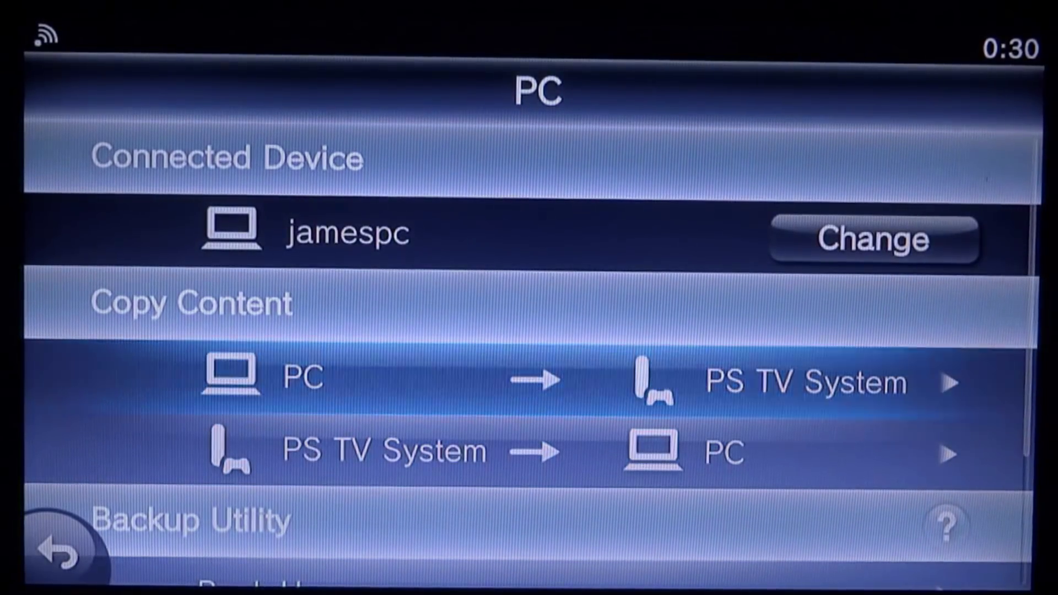
key("Return")
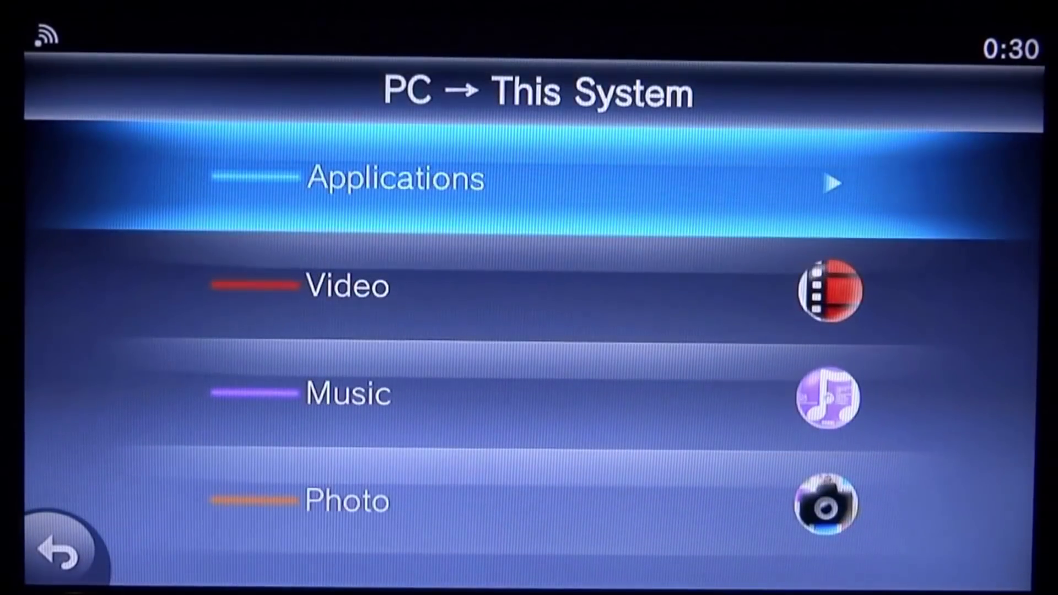
key("Return")
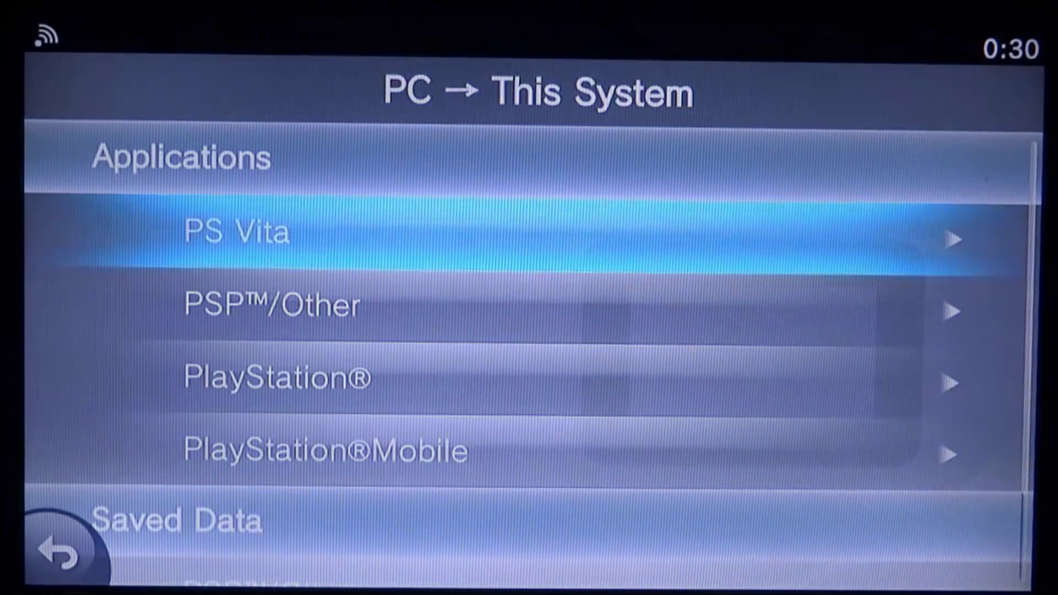
key("Down")
key("Return")
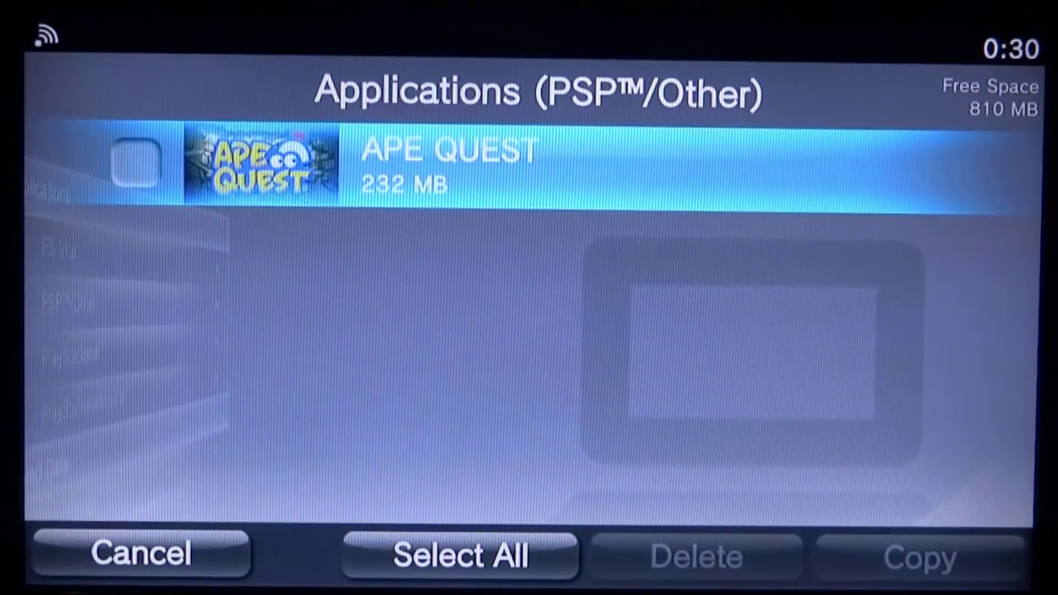
- Select the APE QUEST backup on the PC and copy it to the PS TV, confirming the transfer
key("Return")
key("Down")
key("Right")
key("Right")
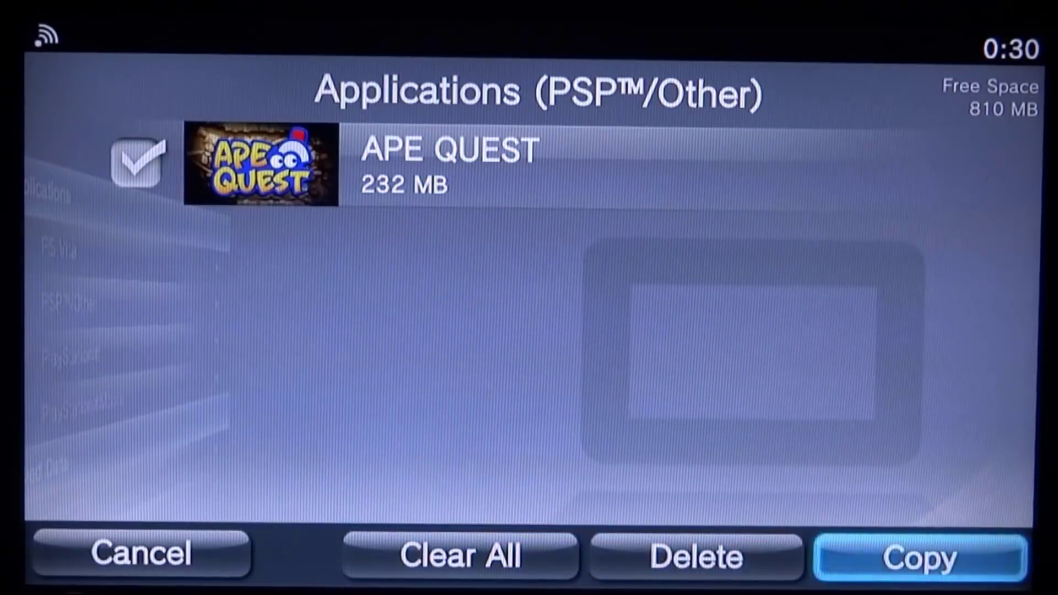
key("Return")
key("Right")
key("Return")
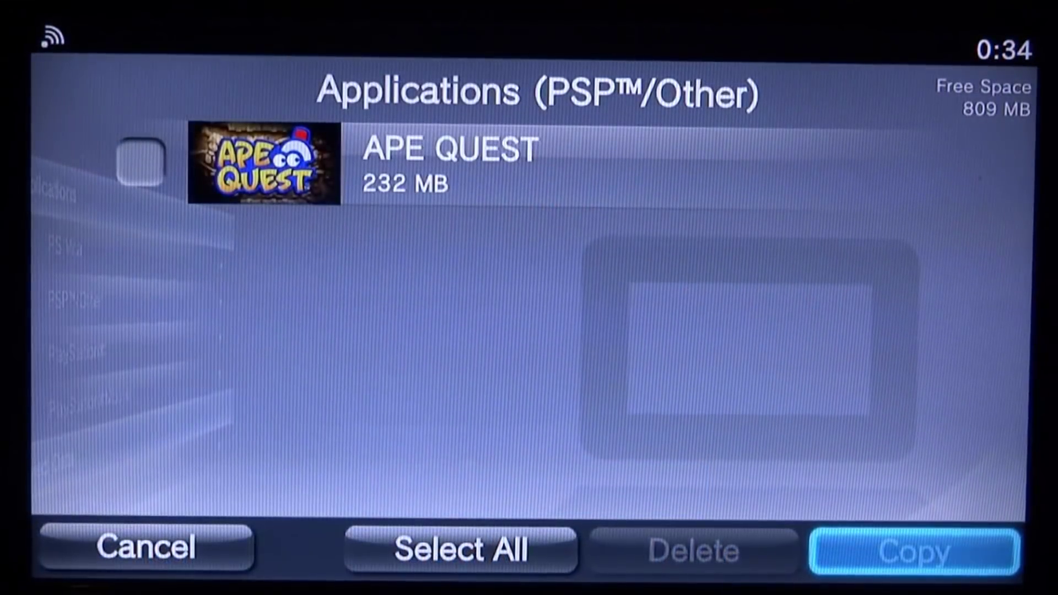
- Back out of the PC-to-system transfer and close Content Manager from its LiveArea page
key("Left")
key("Left")
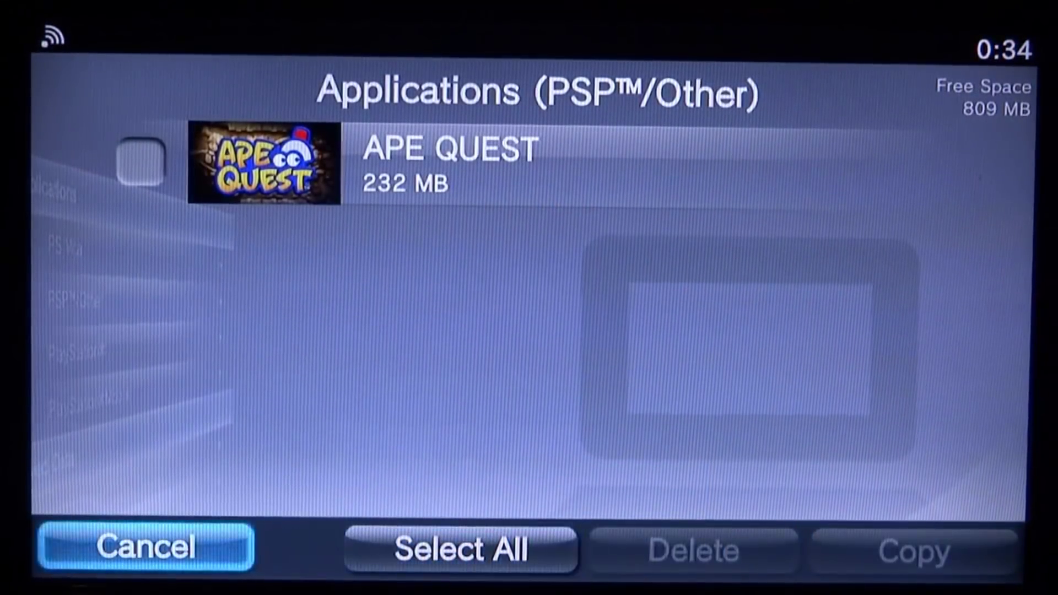
key("Return")
key("Escape")
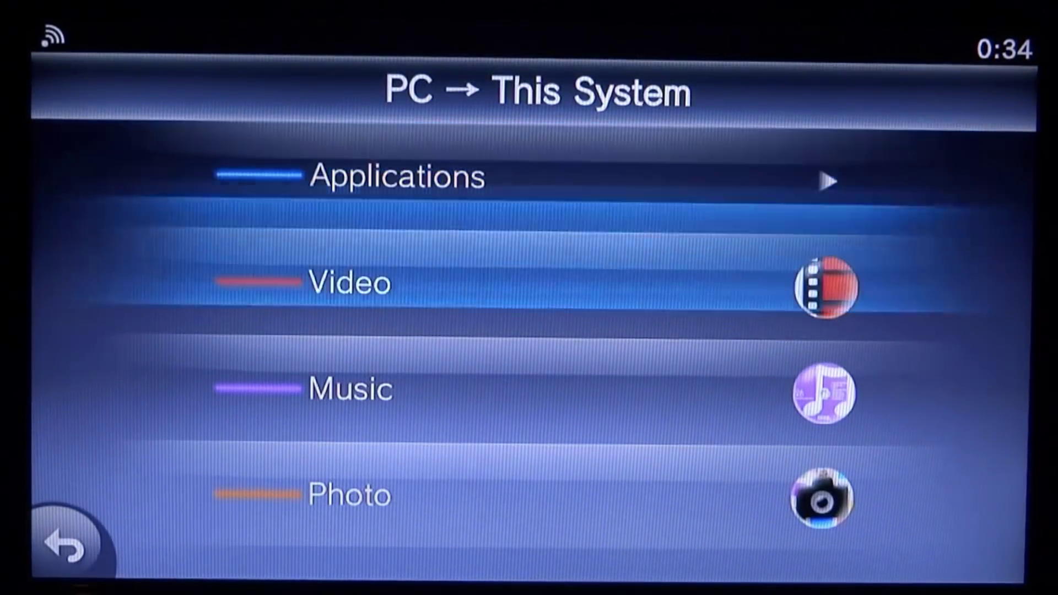
key("Escape")
key("Escape")
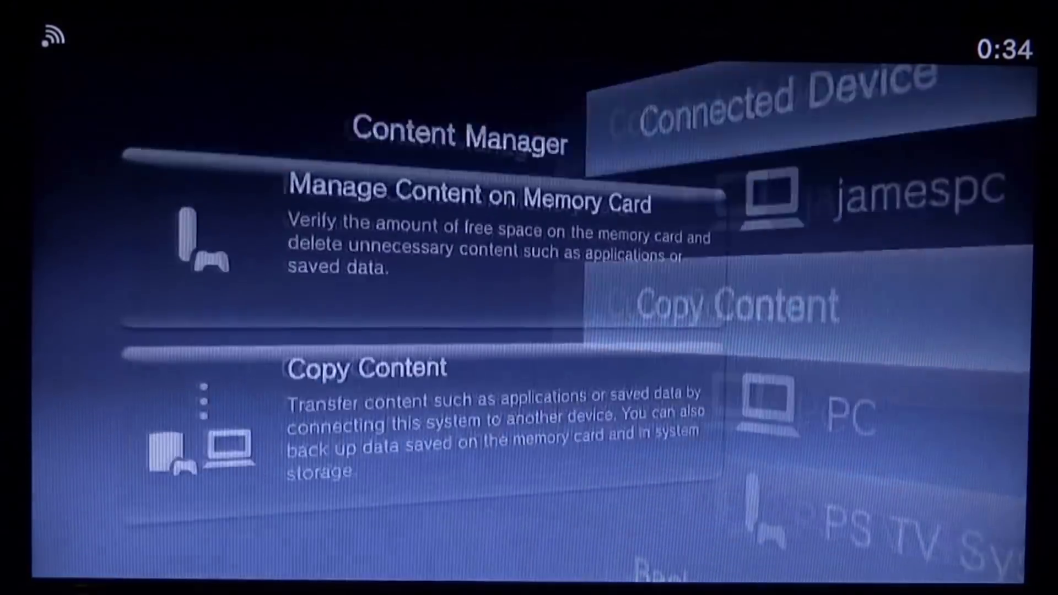
key("super")
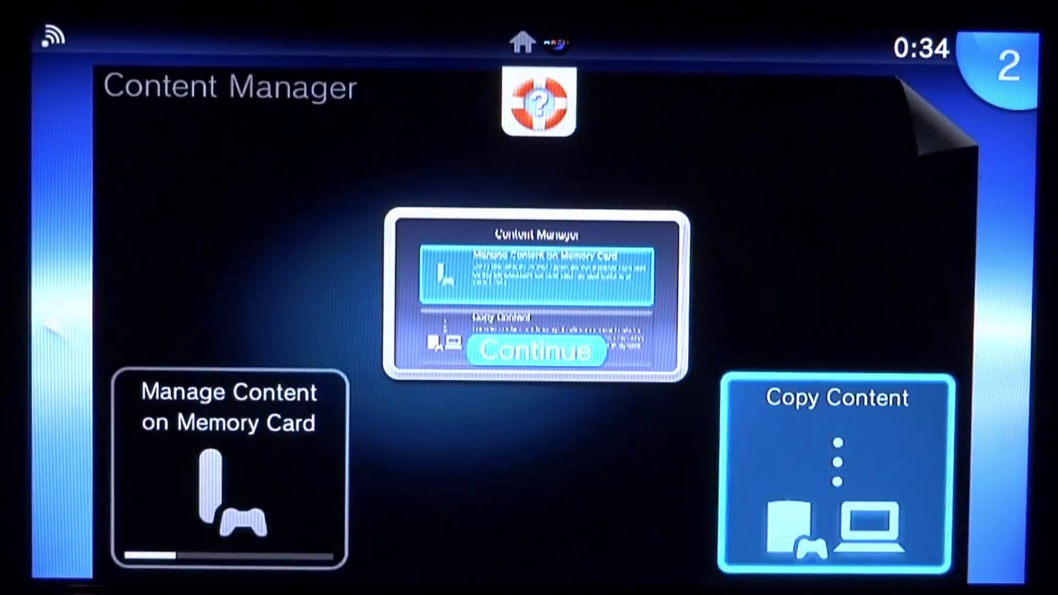
left_click_drag(1026, 45, 166, 496)
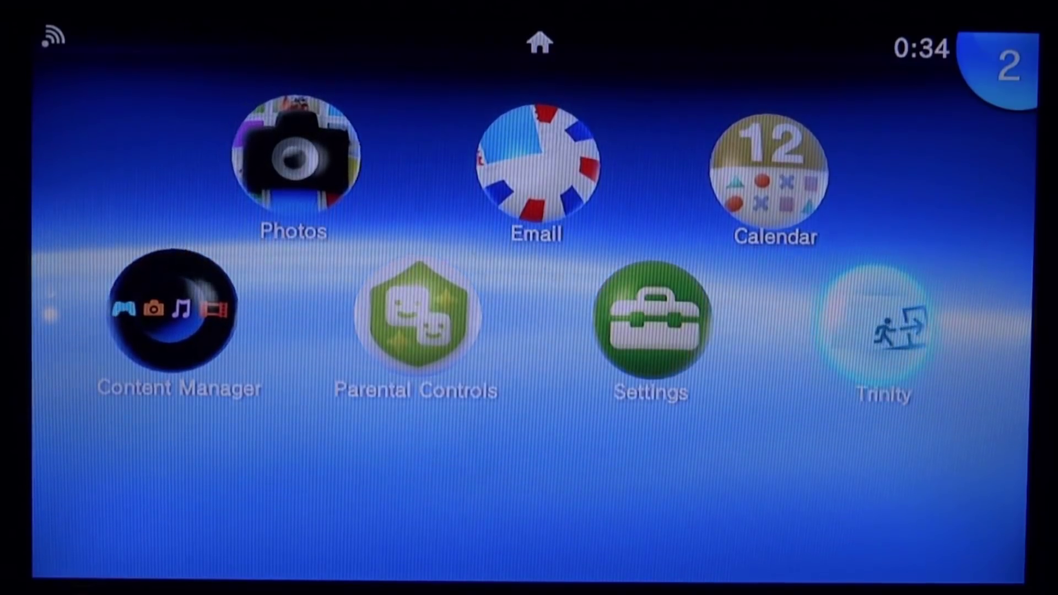
- Open the Trinity bubble on the home screen and start it
left_click(882, 325)
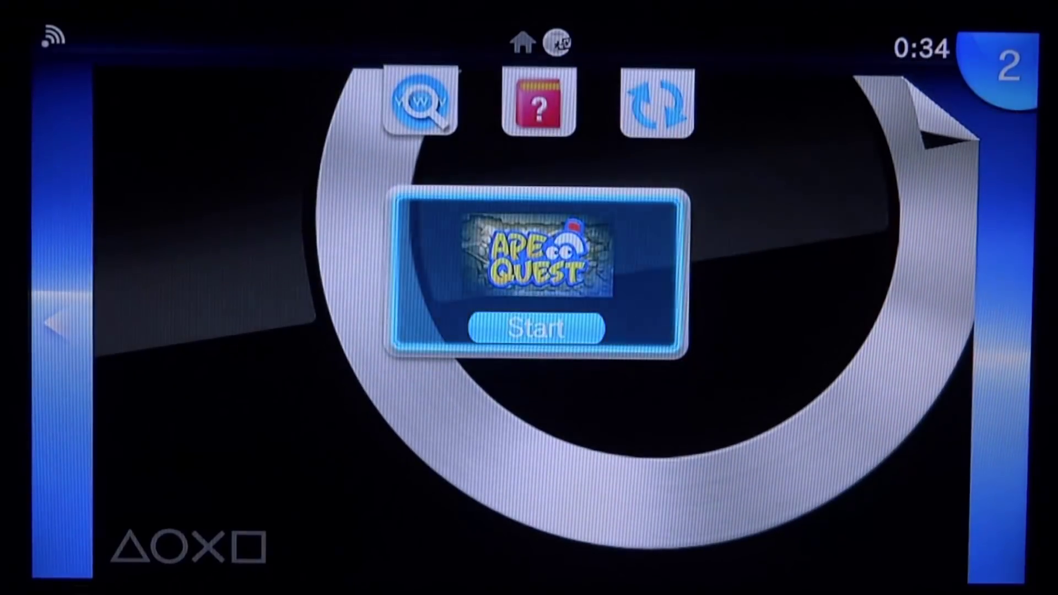
left_click(536, 328)
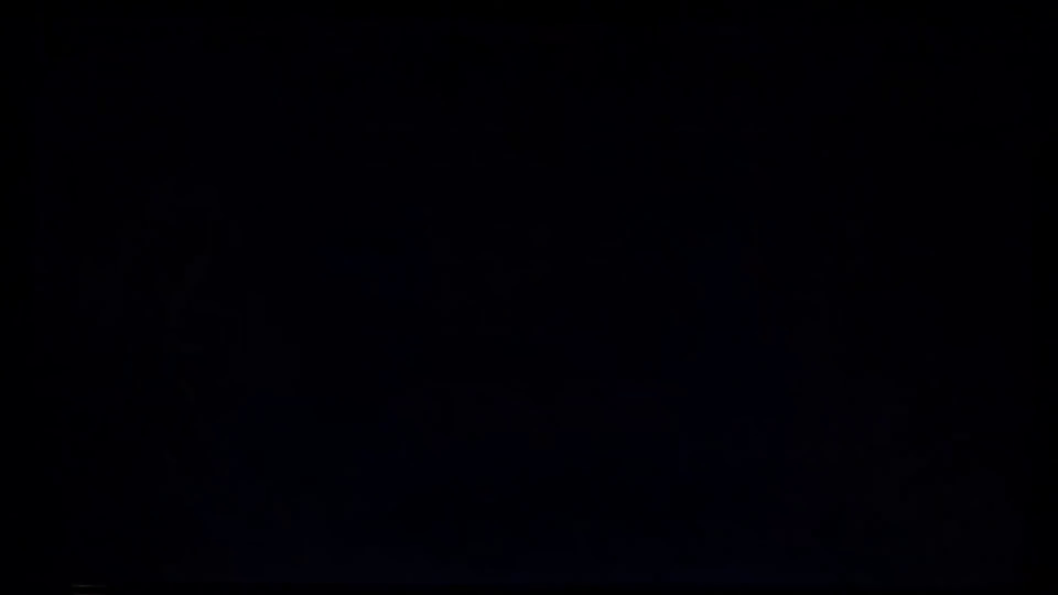